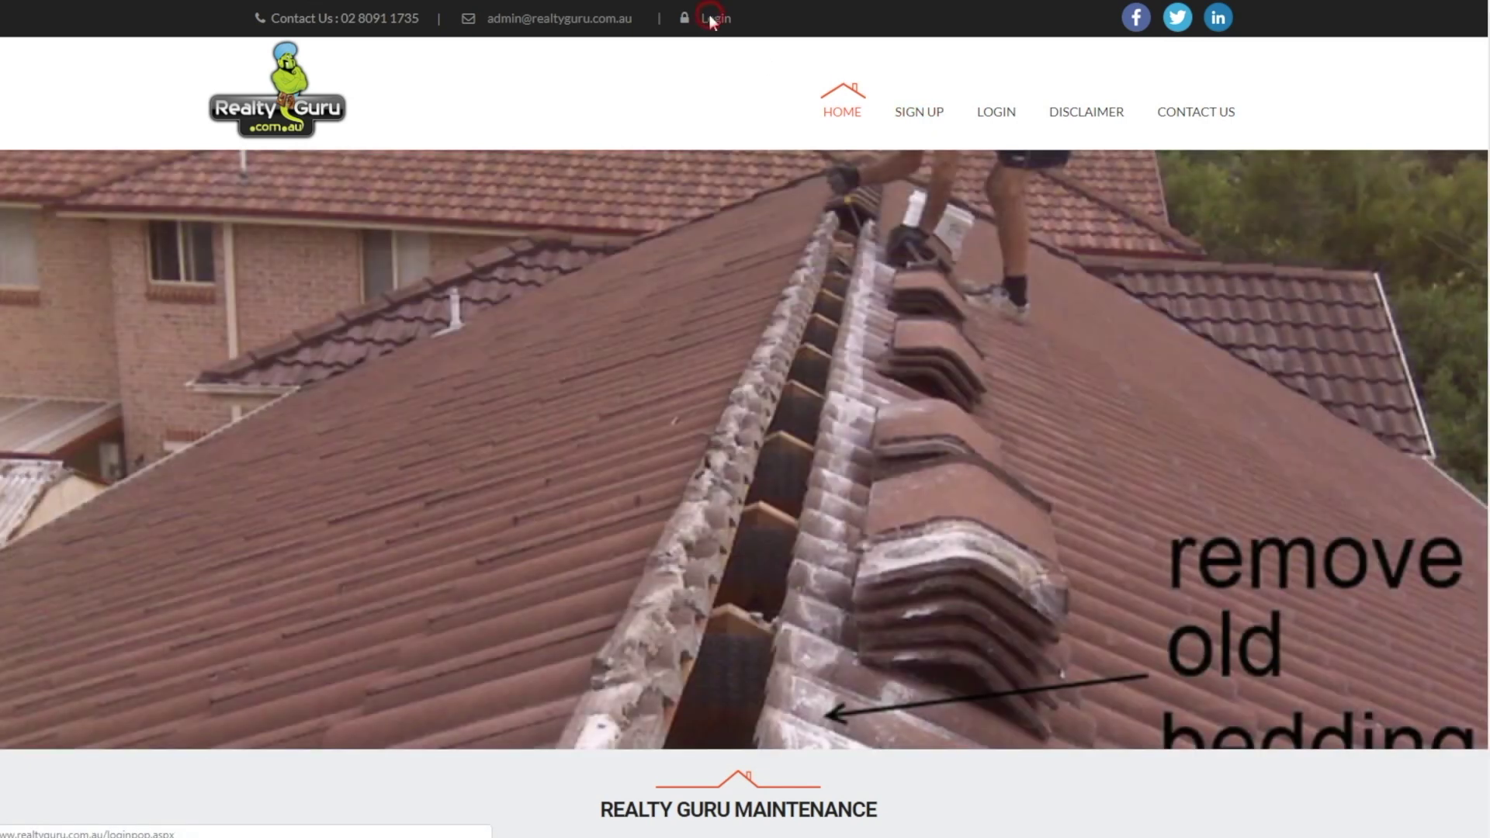
Sign in with the admin account's username and password
click(710, 18)
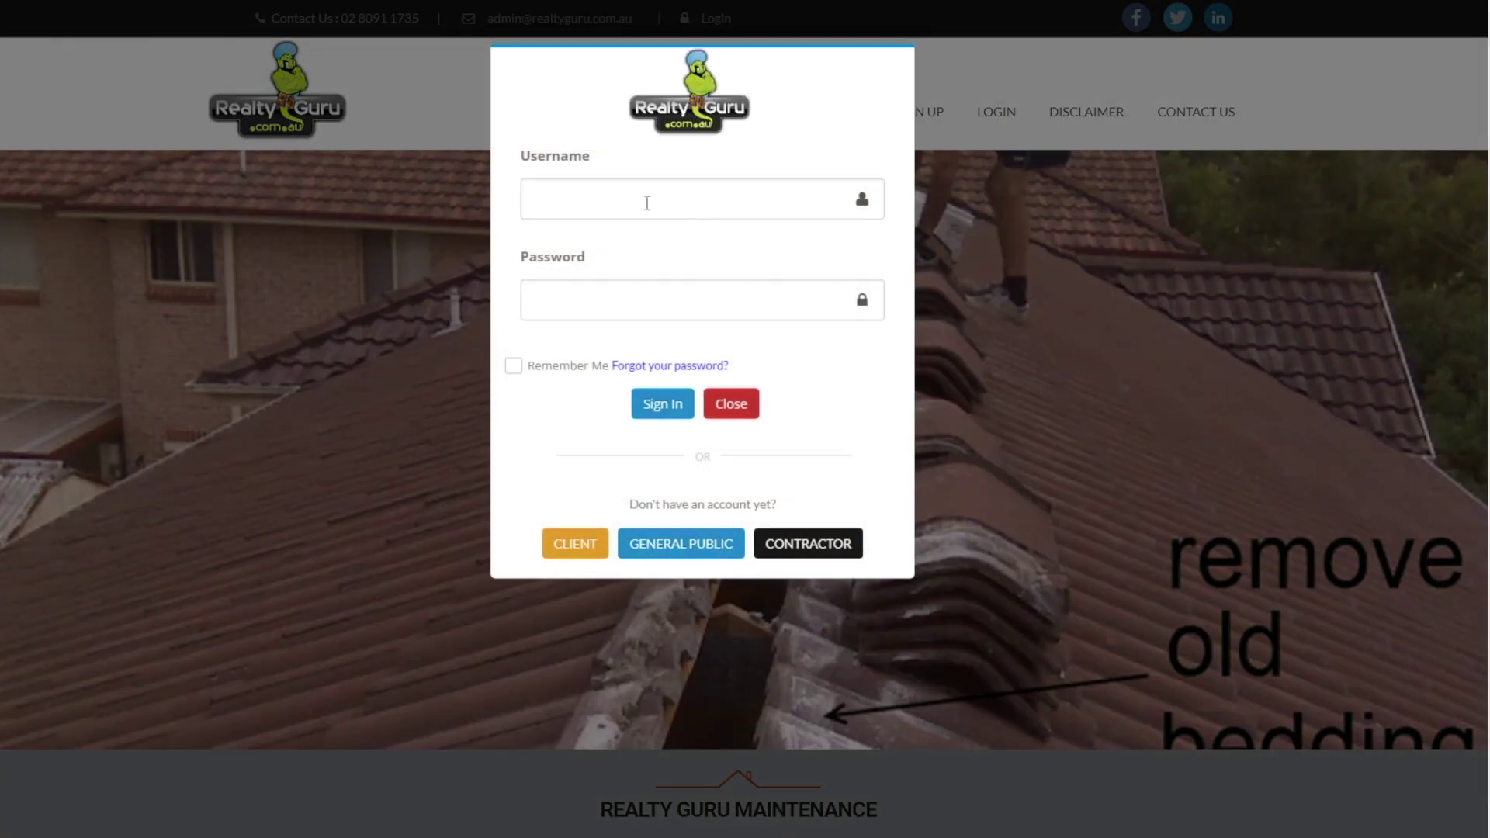
click(646, 203)
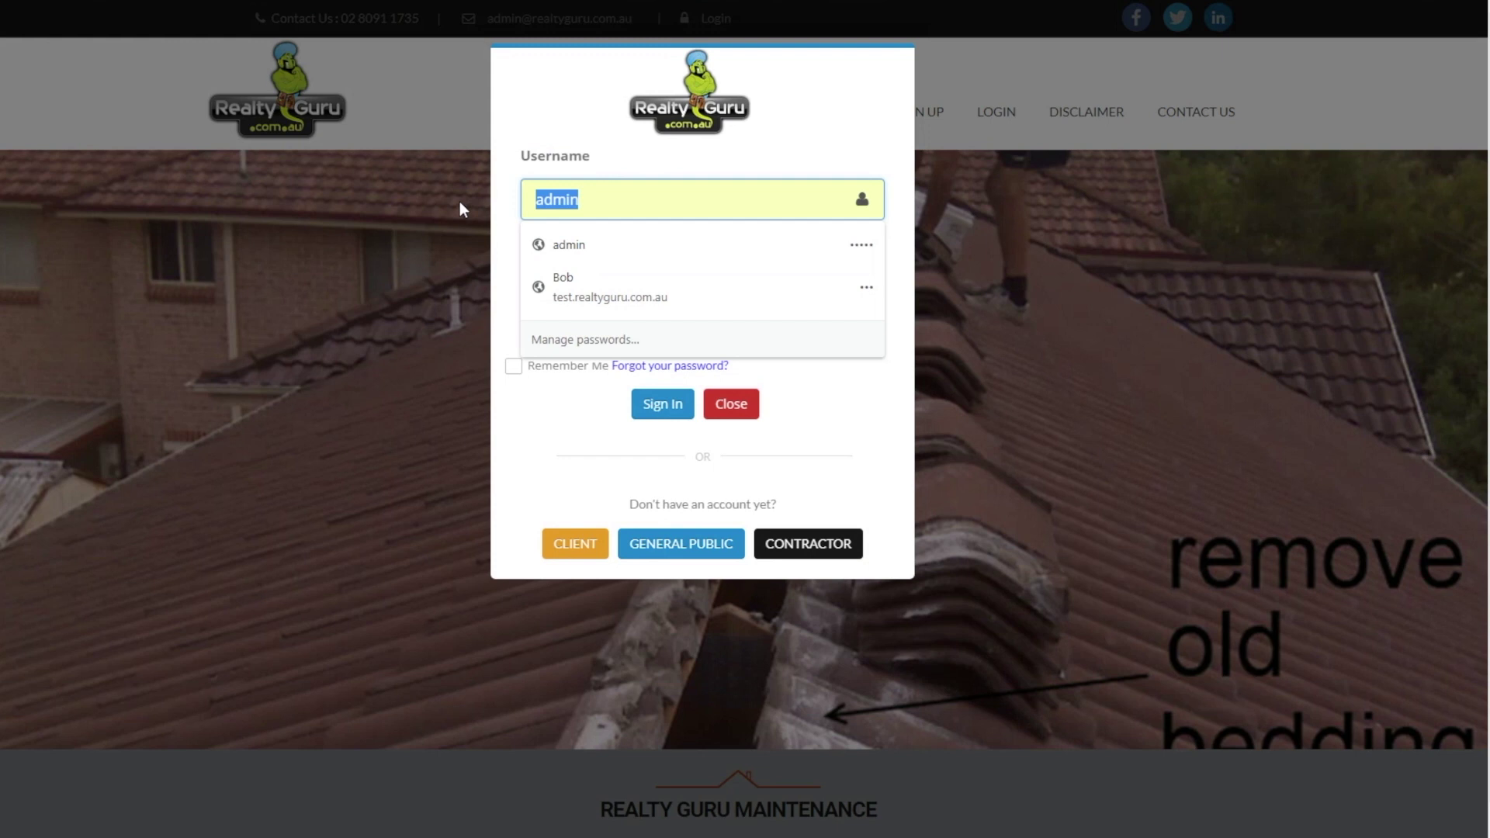
text(tylerd)
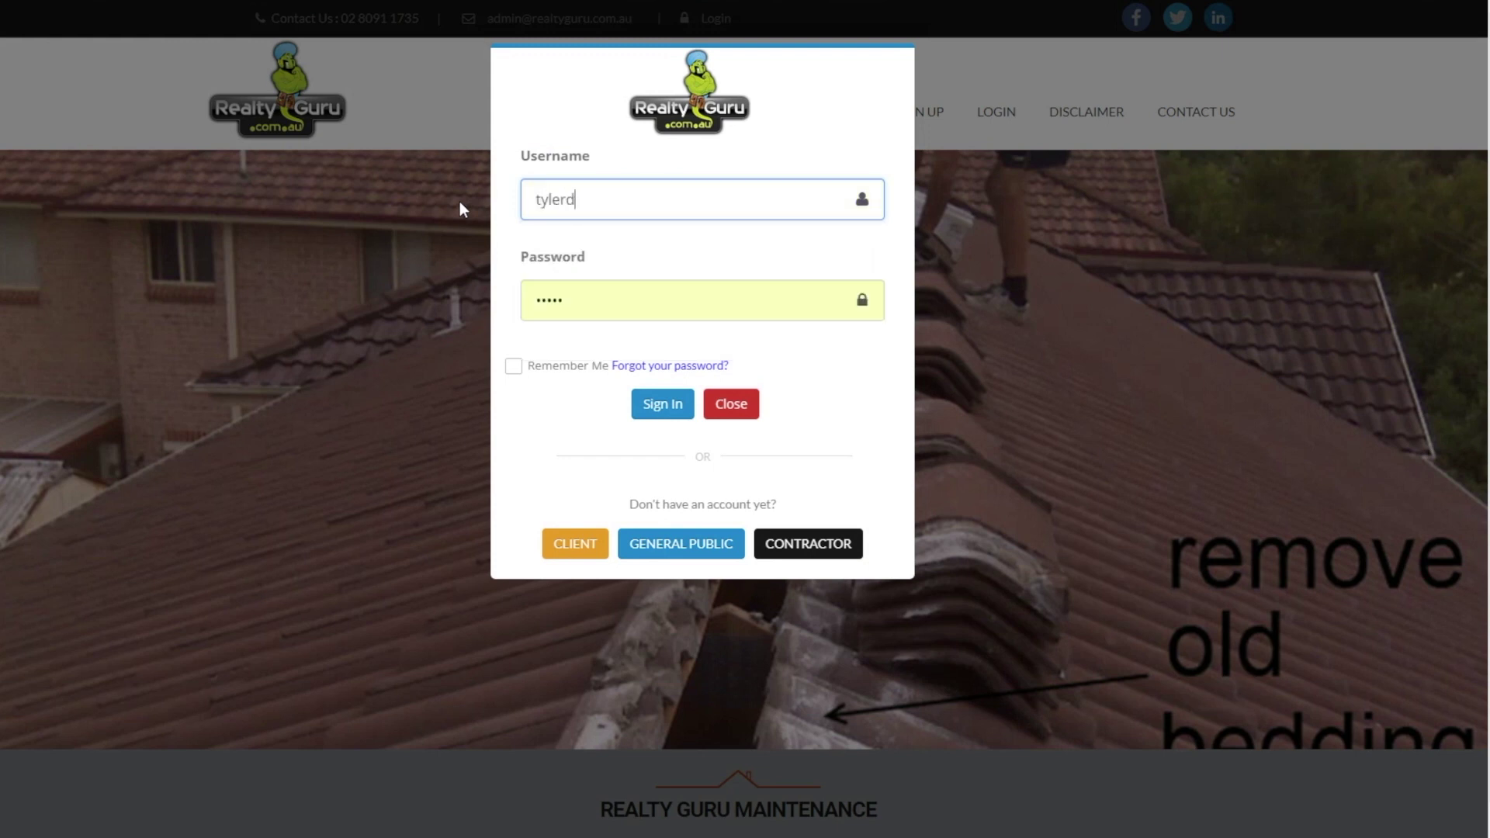
text(urtan)
key(Tab)
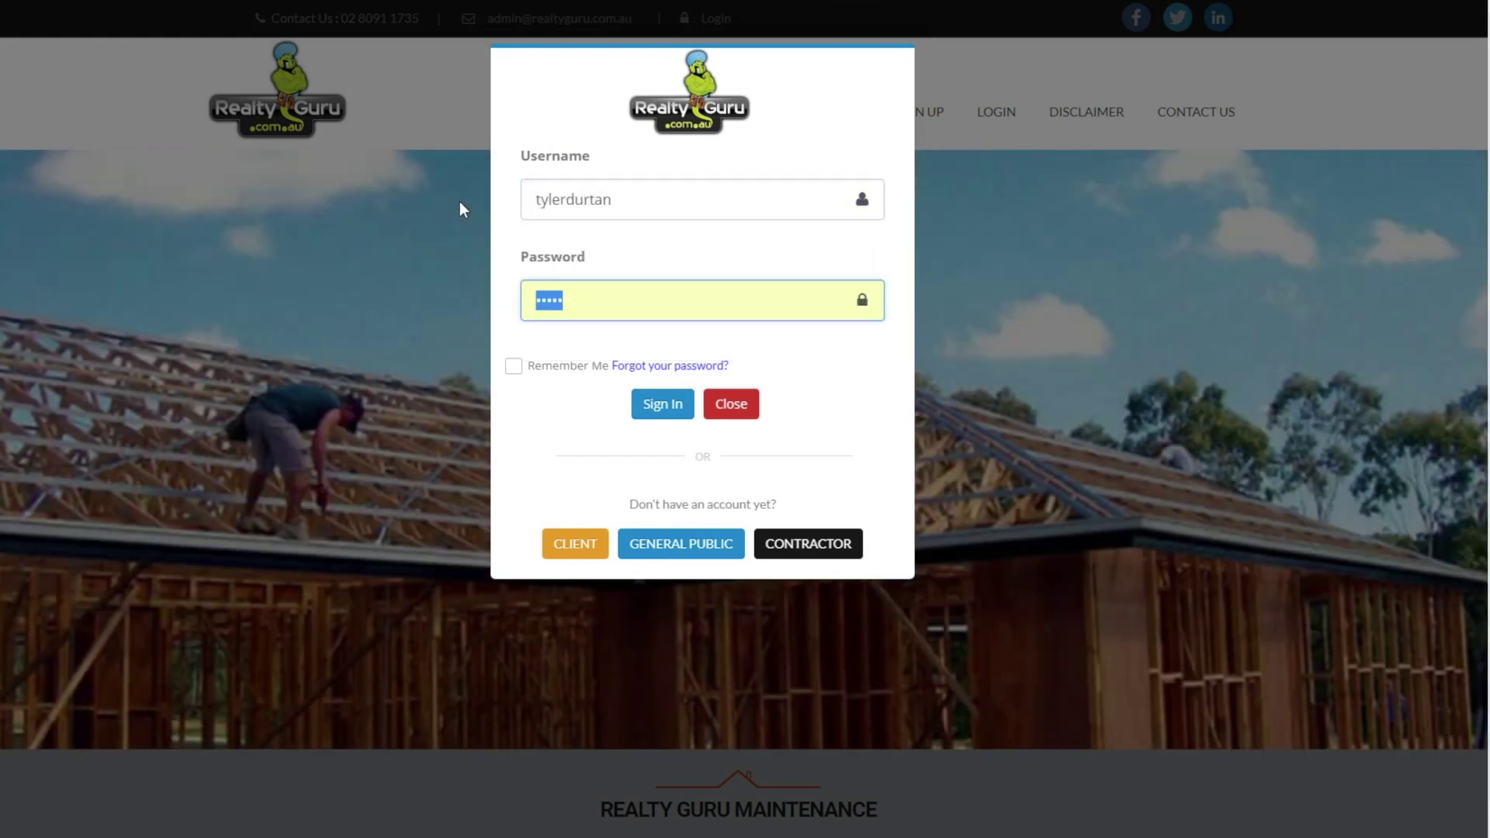
text(•••••••••)
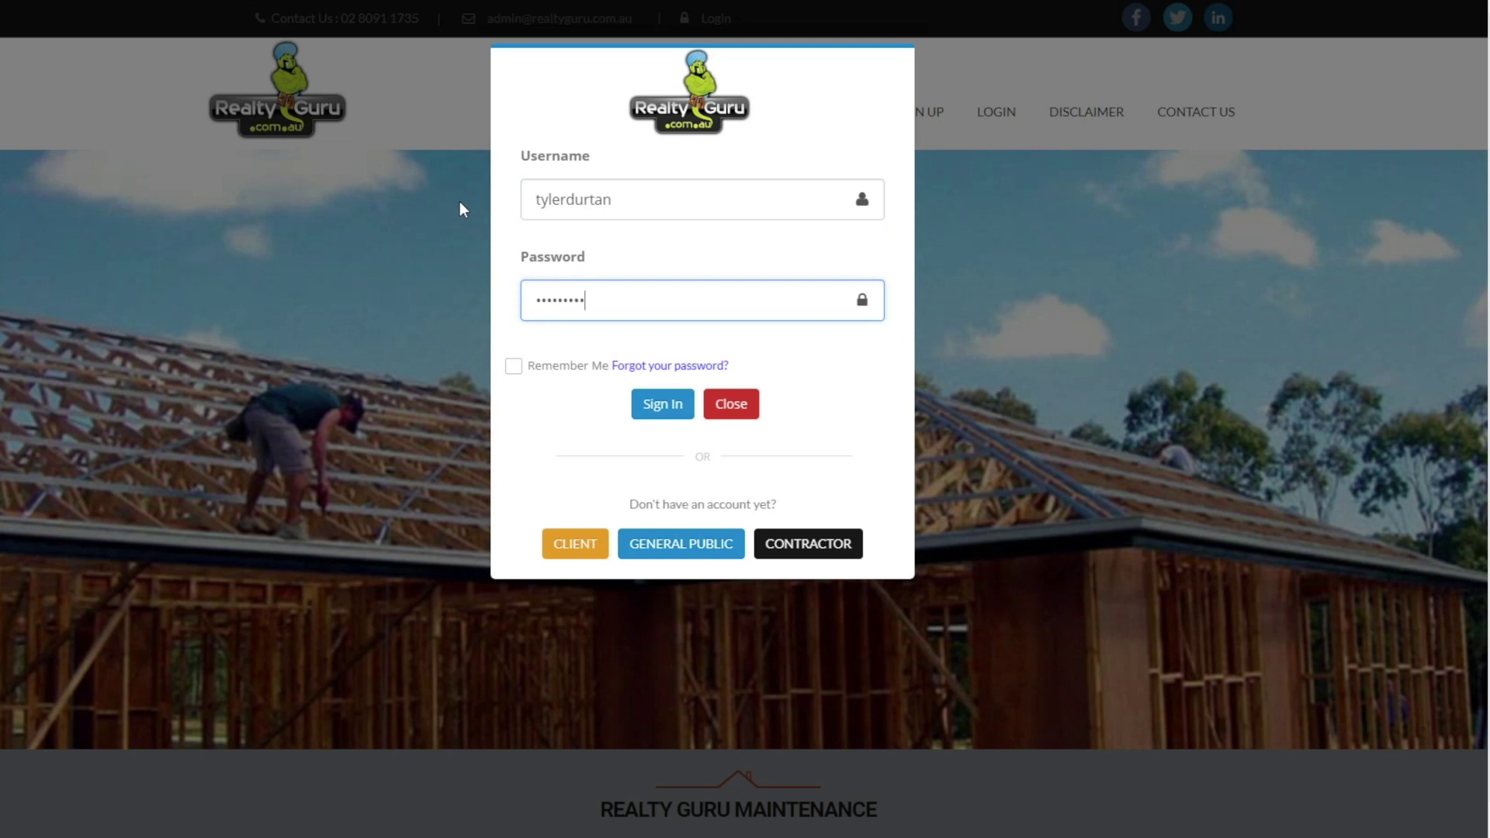
text(••)
key(Return)
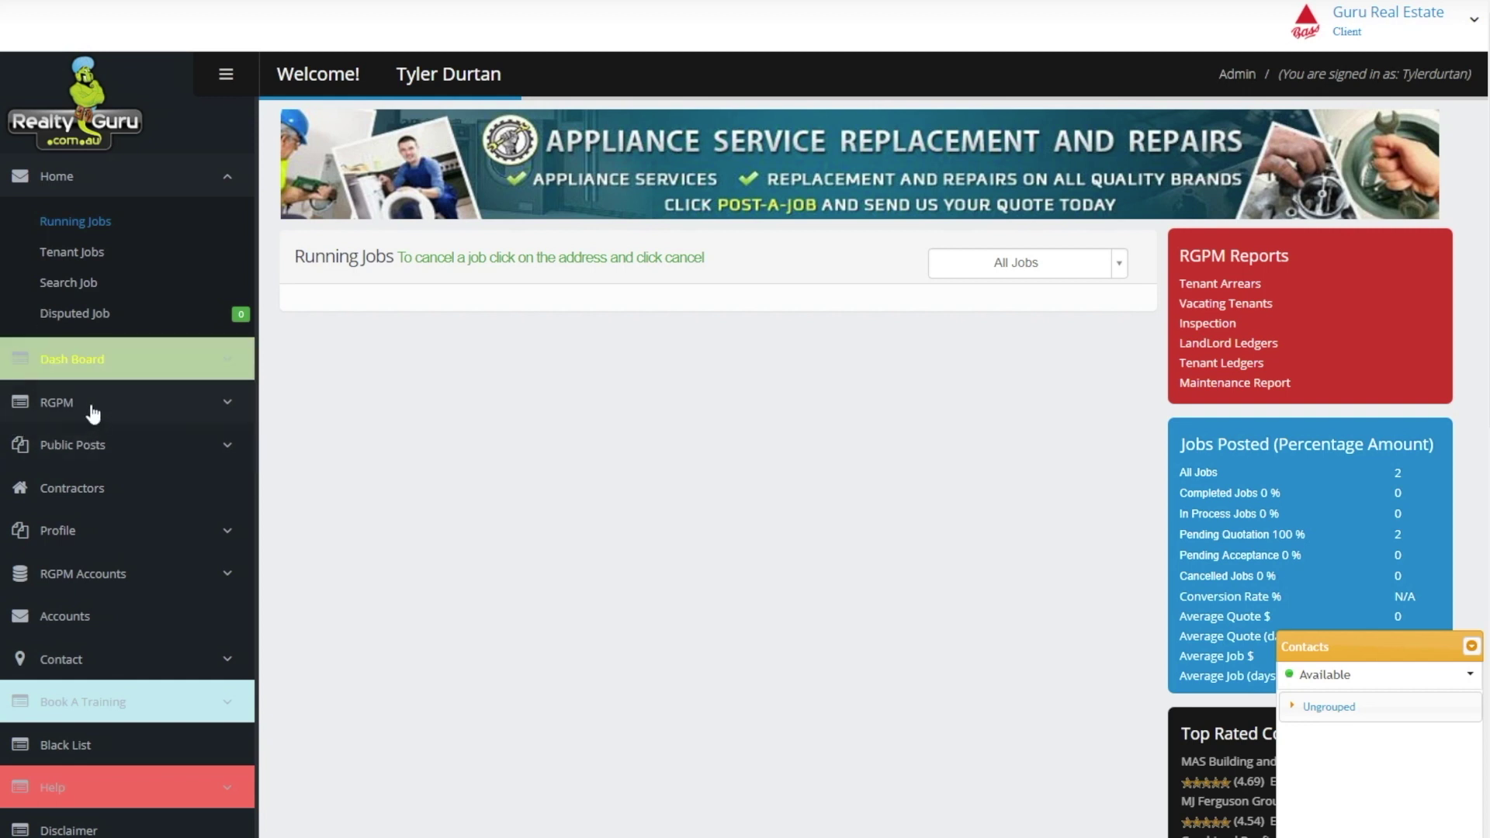
In RGPM > Add Staff, enter the staff member's name, e-mail, mobile, phone and position Property Manager
click(52, 403)
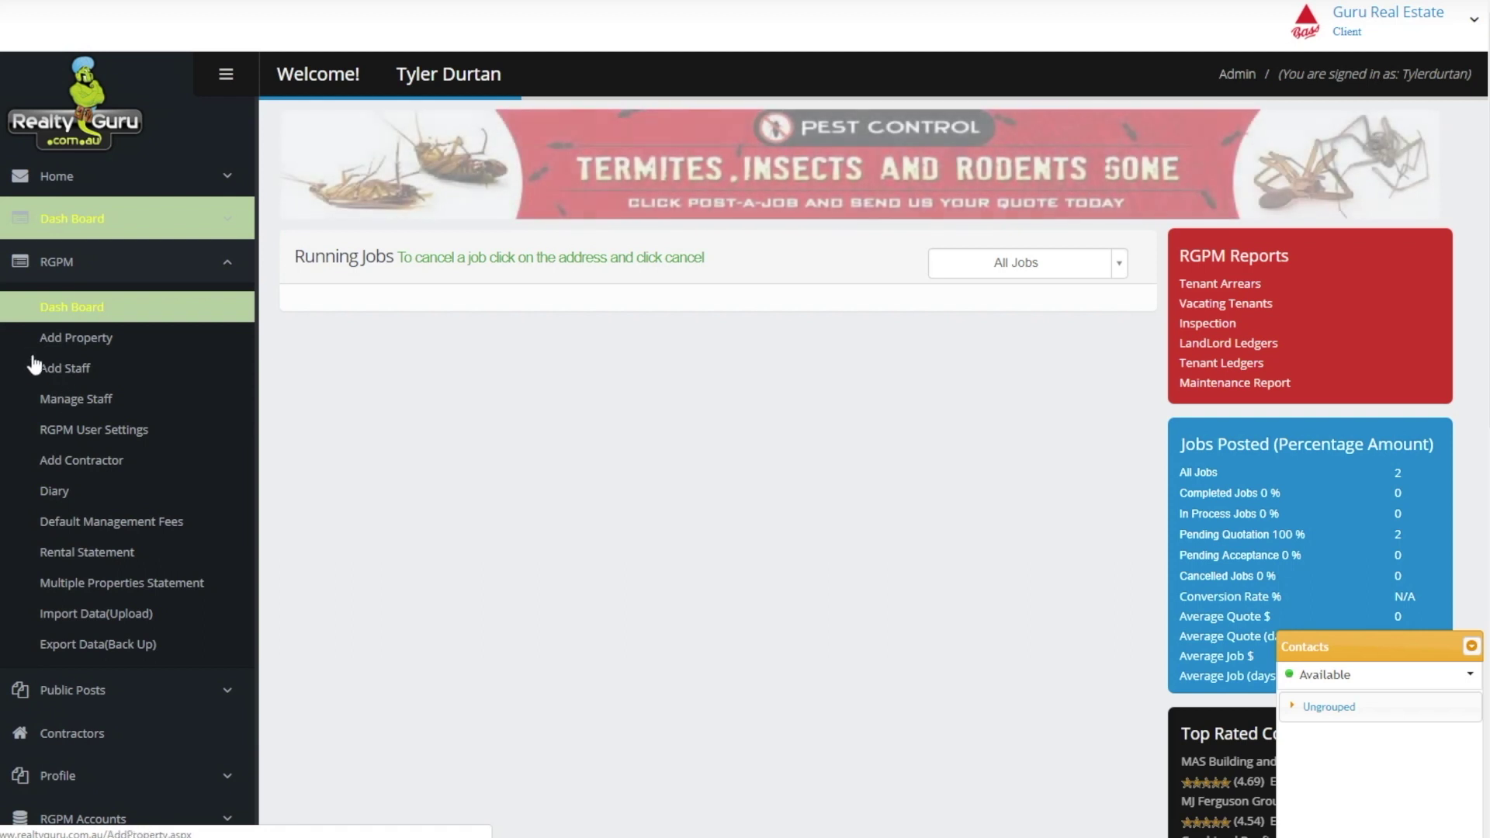
click(80, 369)
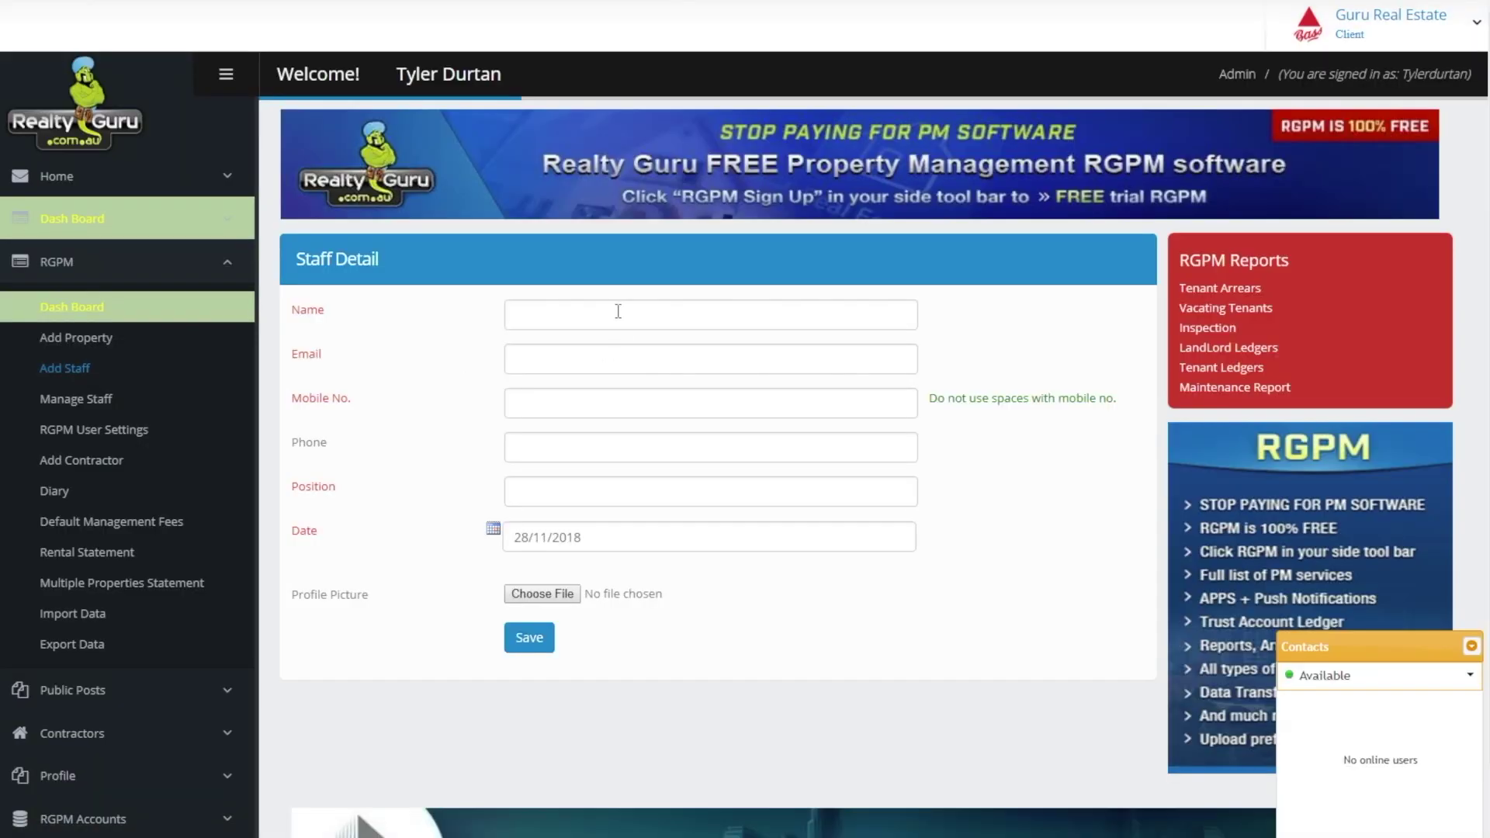
click(618, 311)
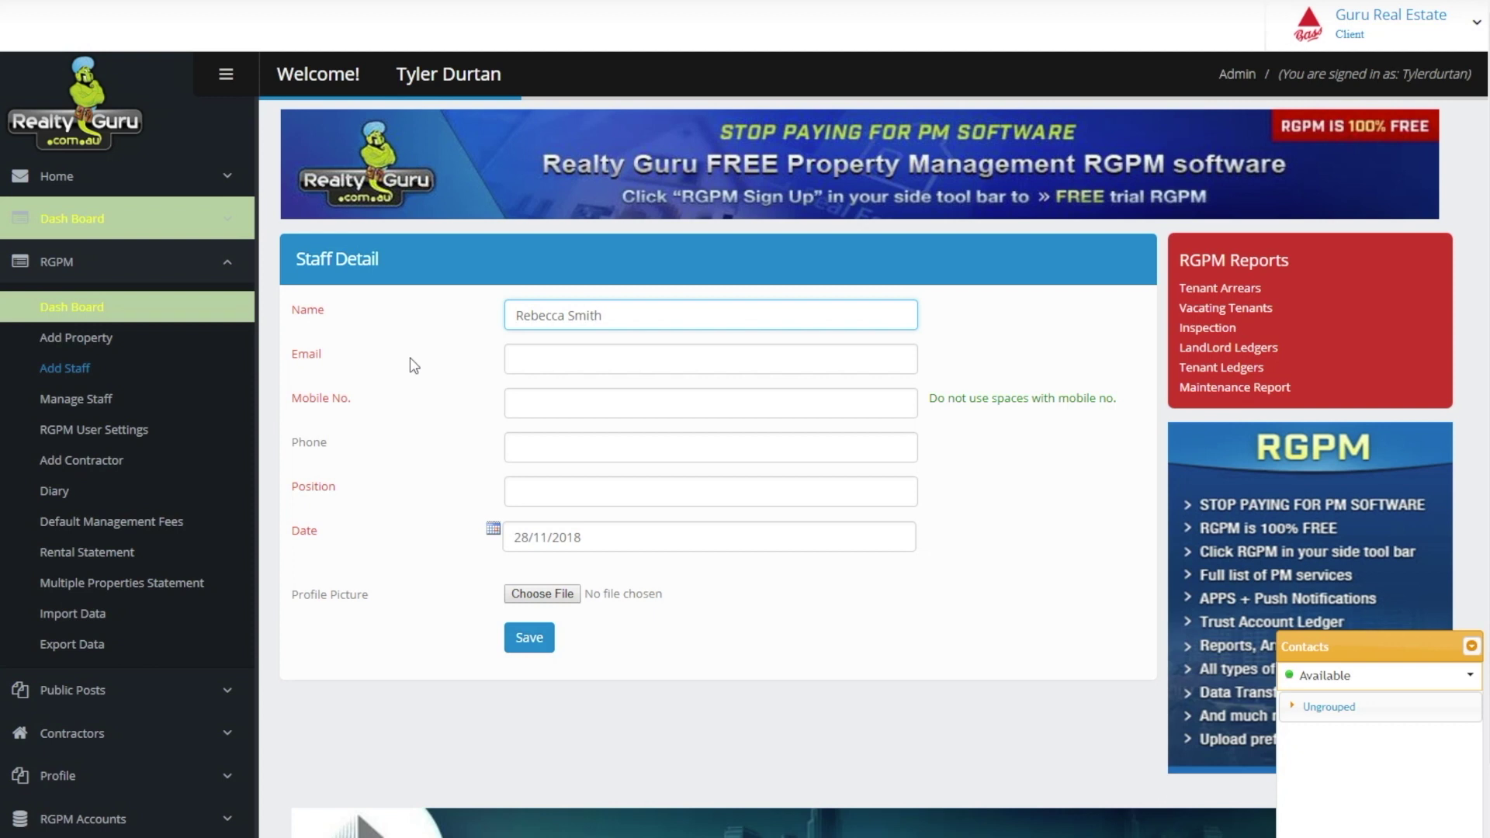
key(Tab)
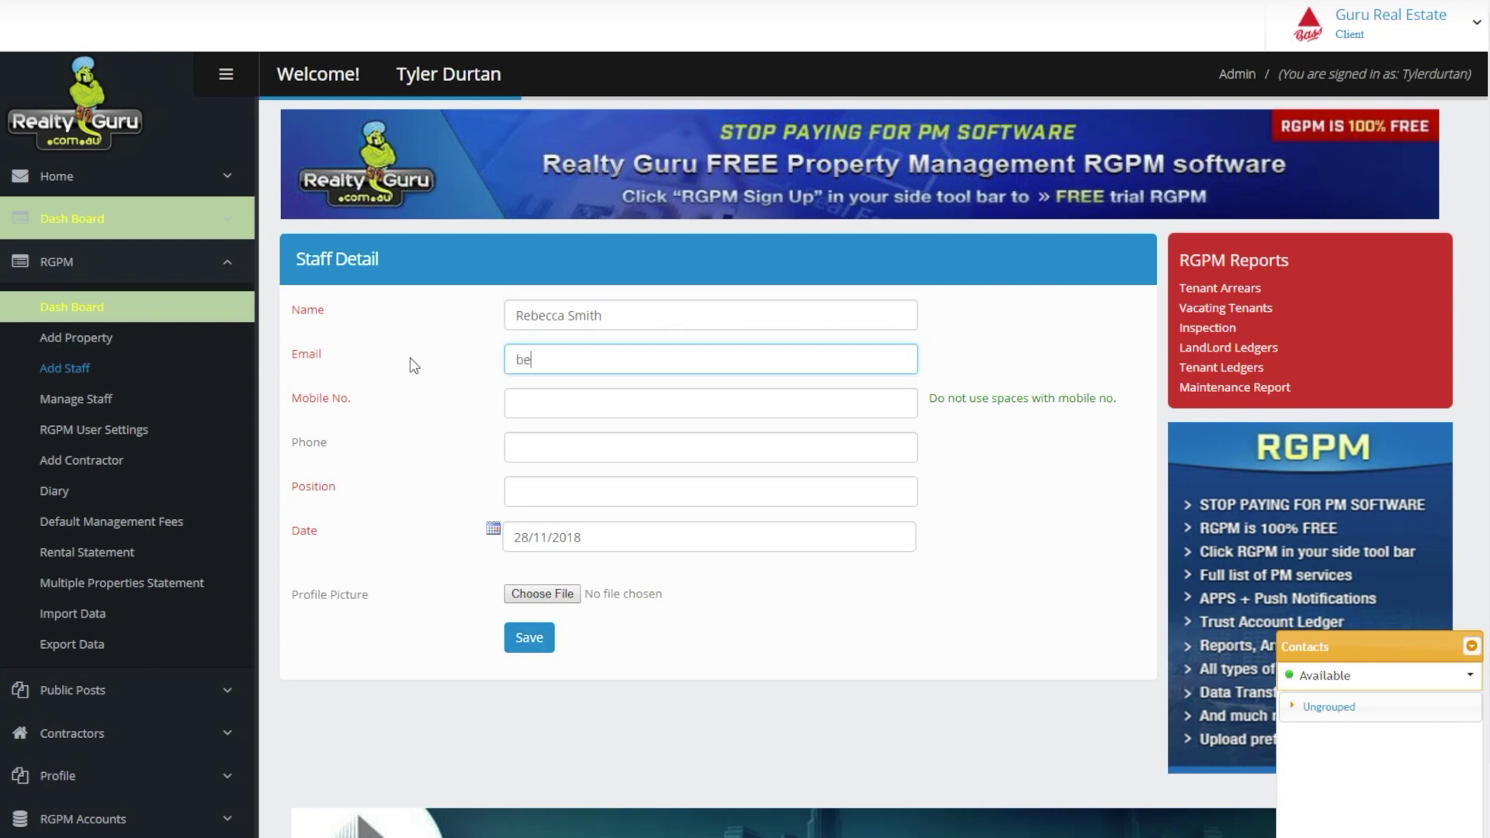
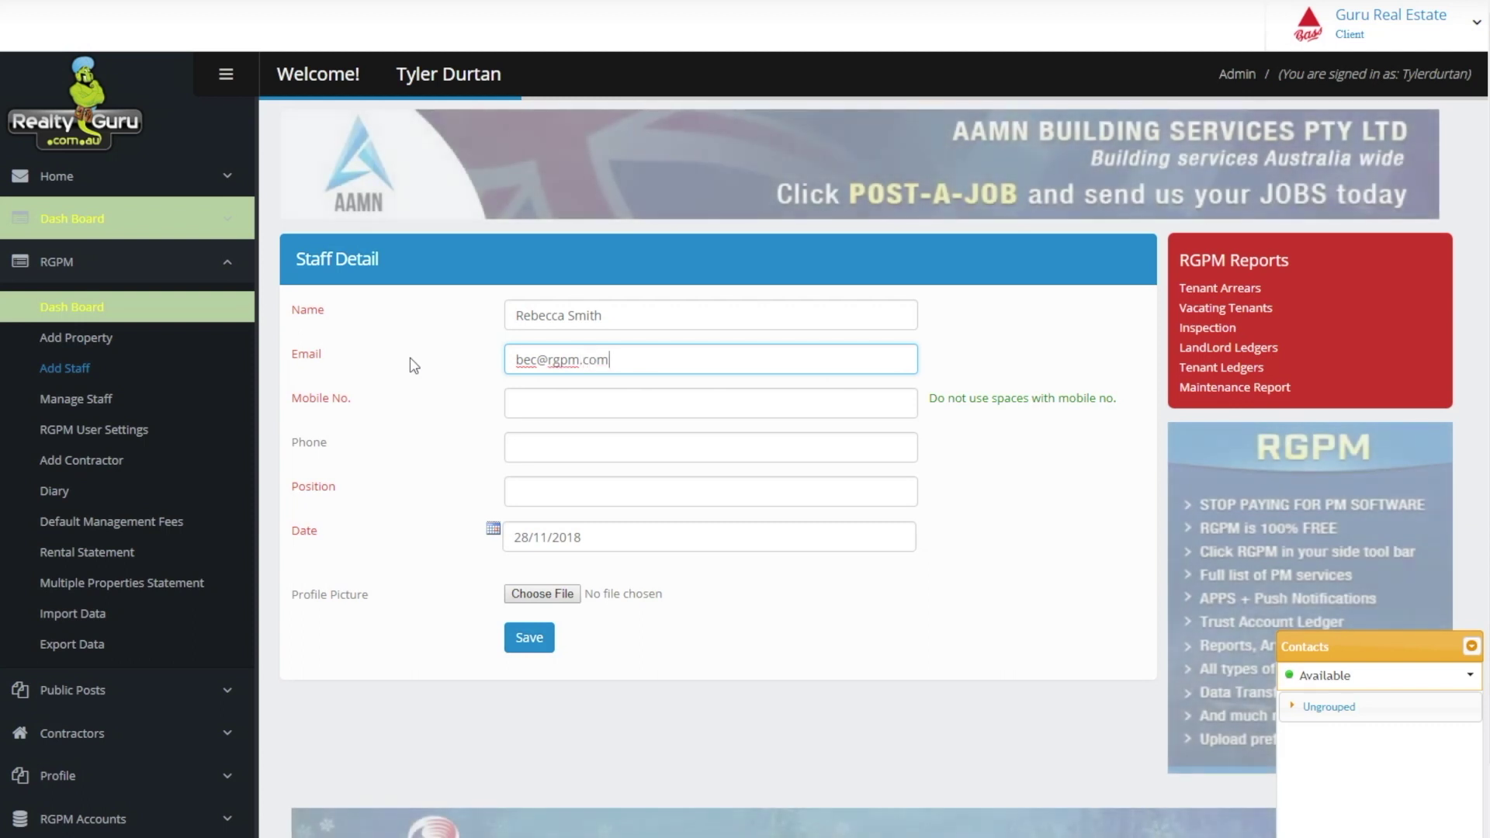
key(Tab)
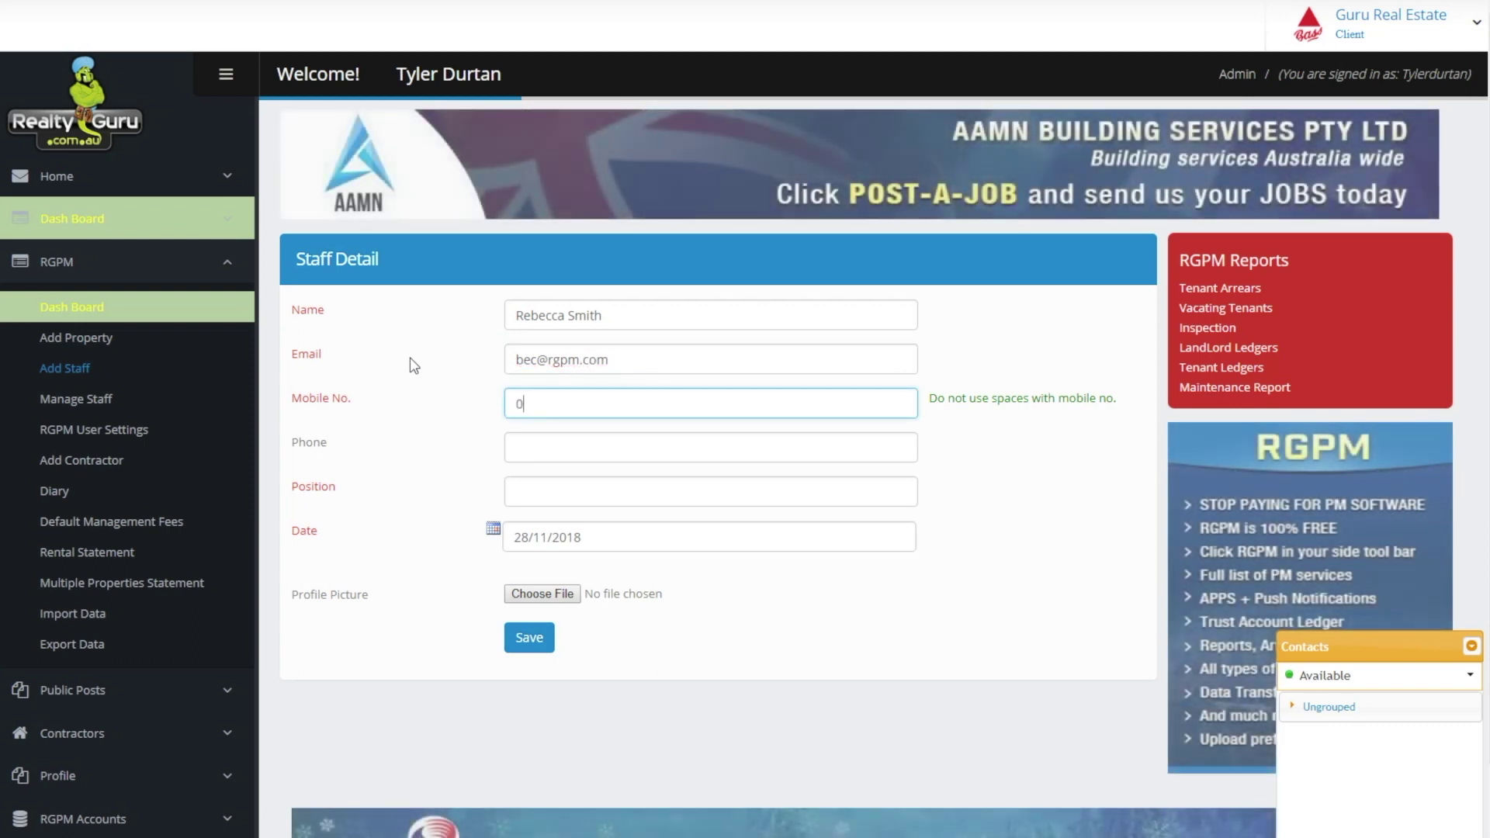
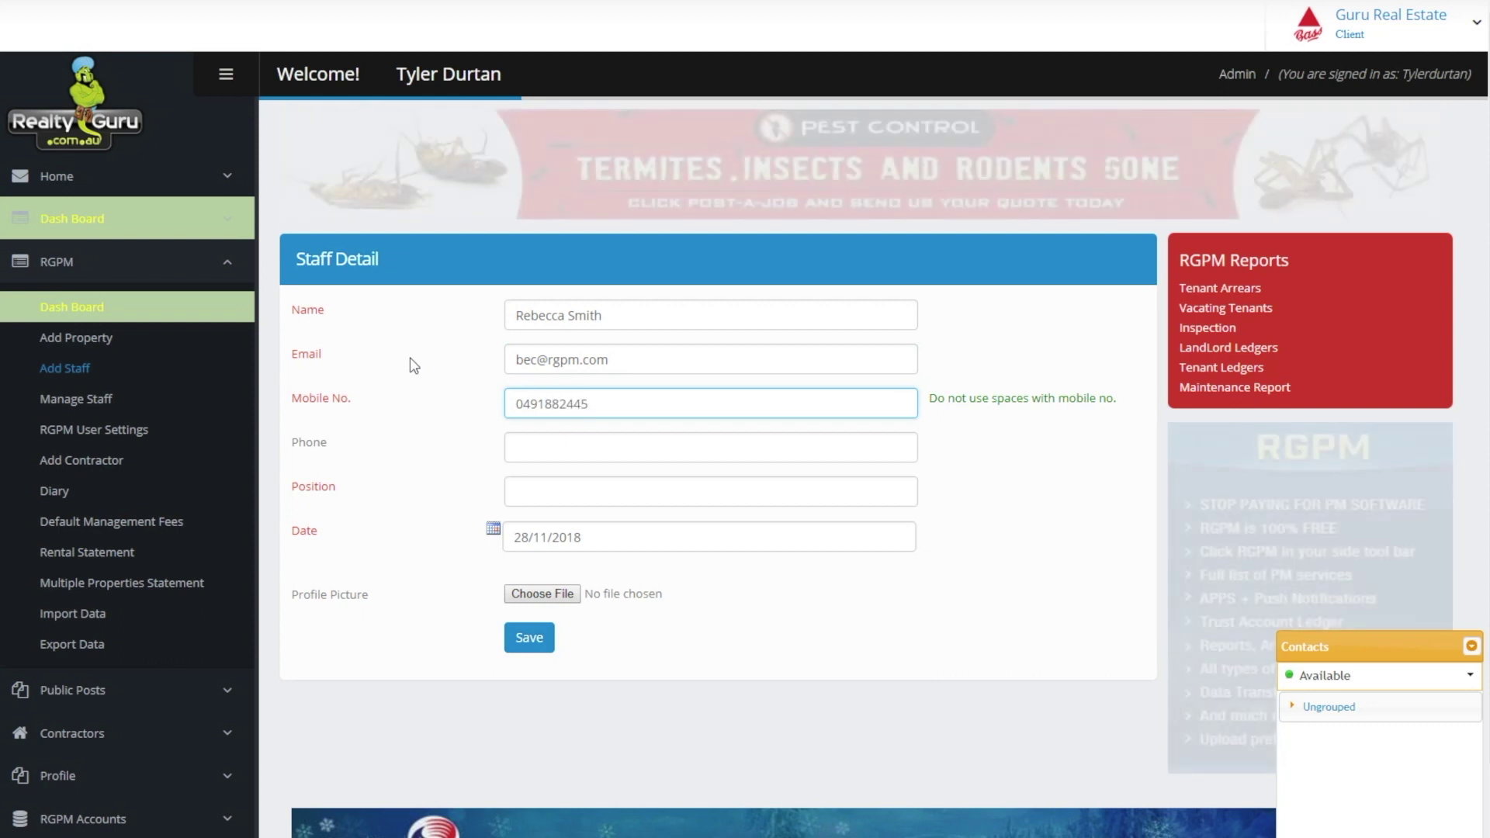
key(Tab)
text(9)
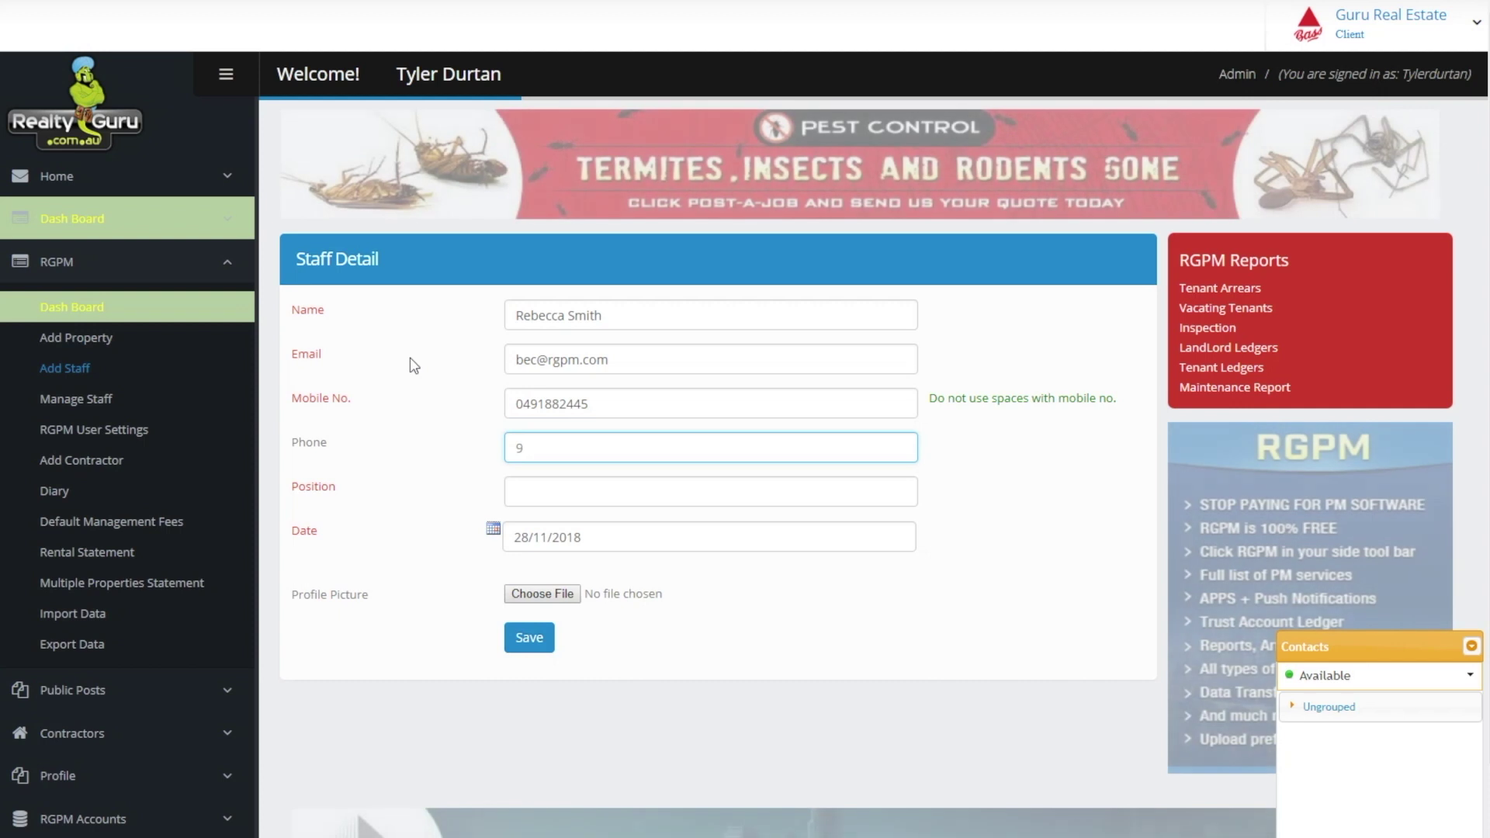
text(871)
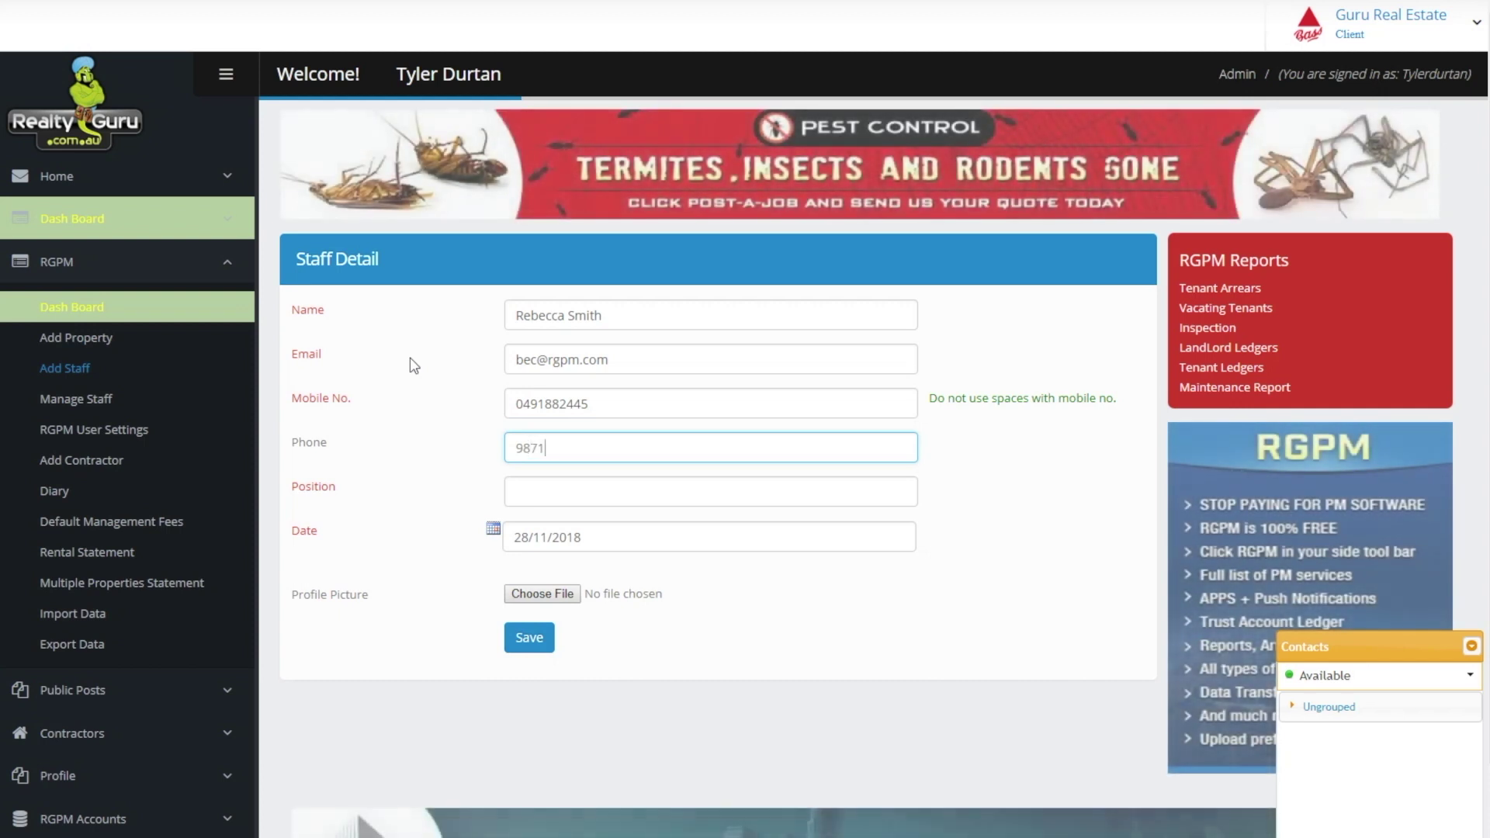
text( 2390)
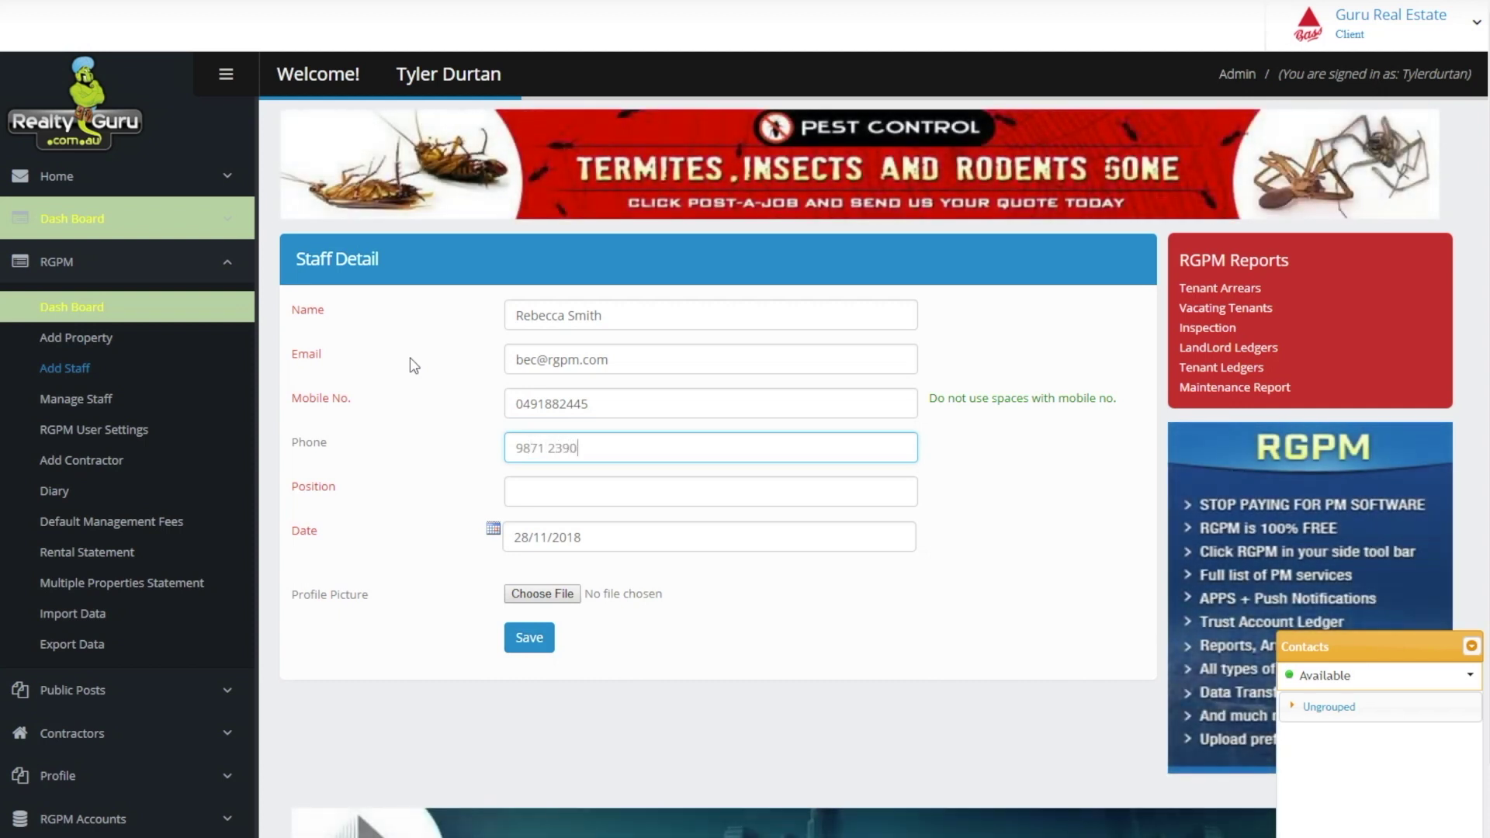
key(Tab)
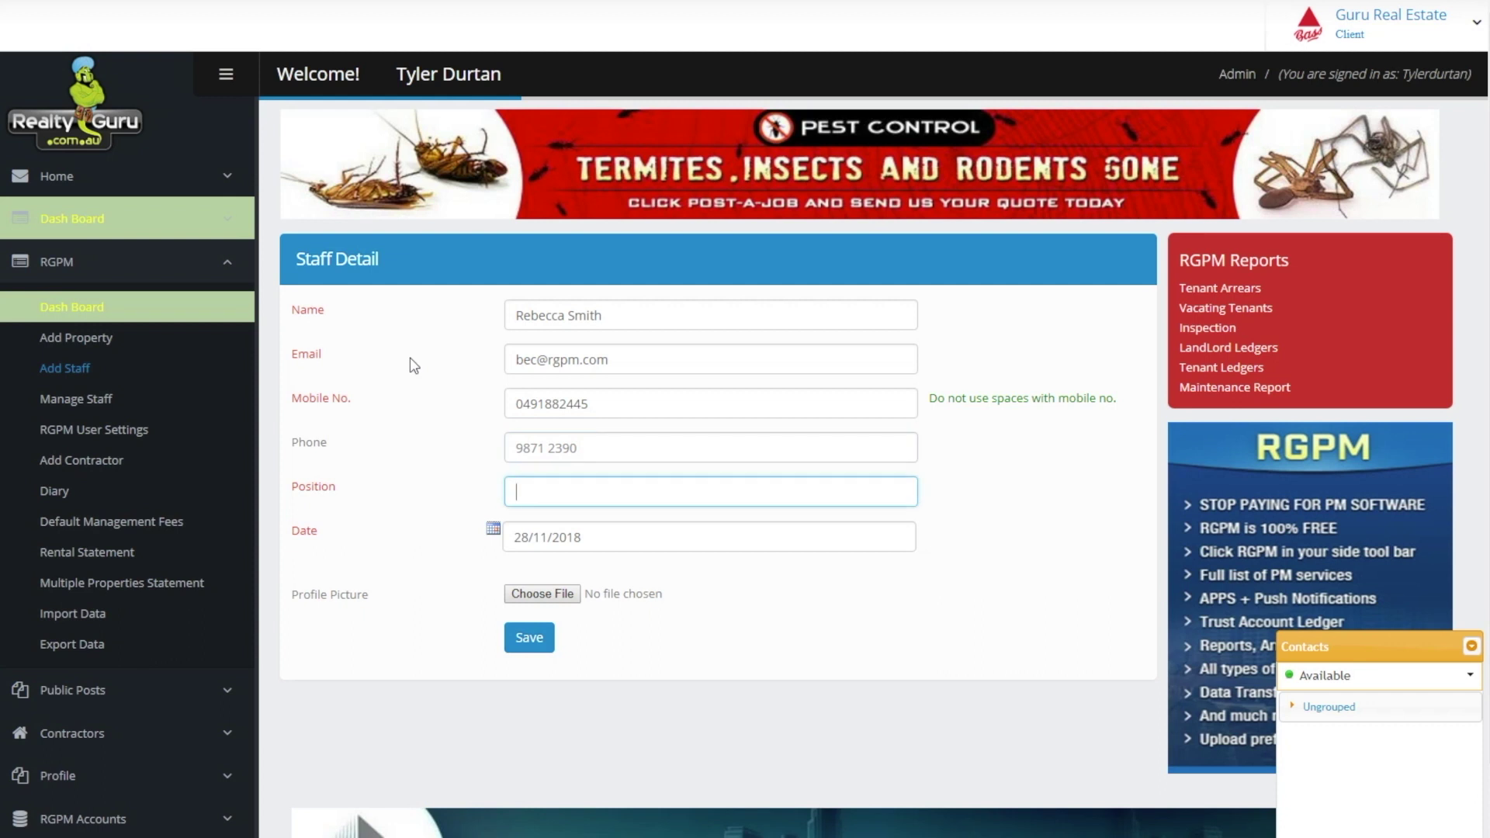
text(Property)
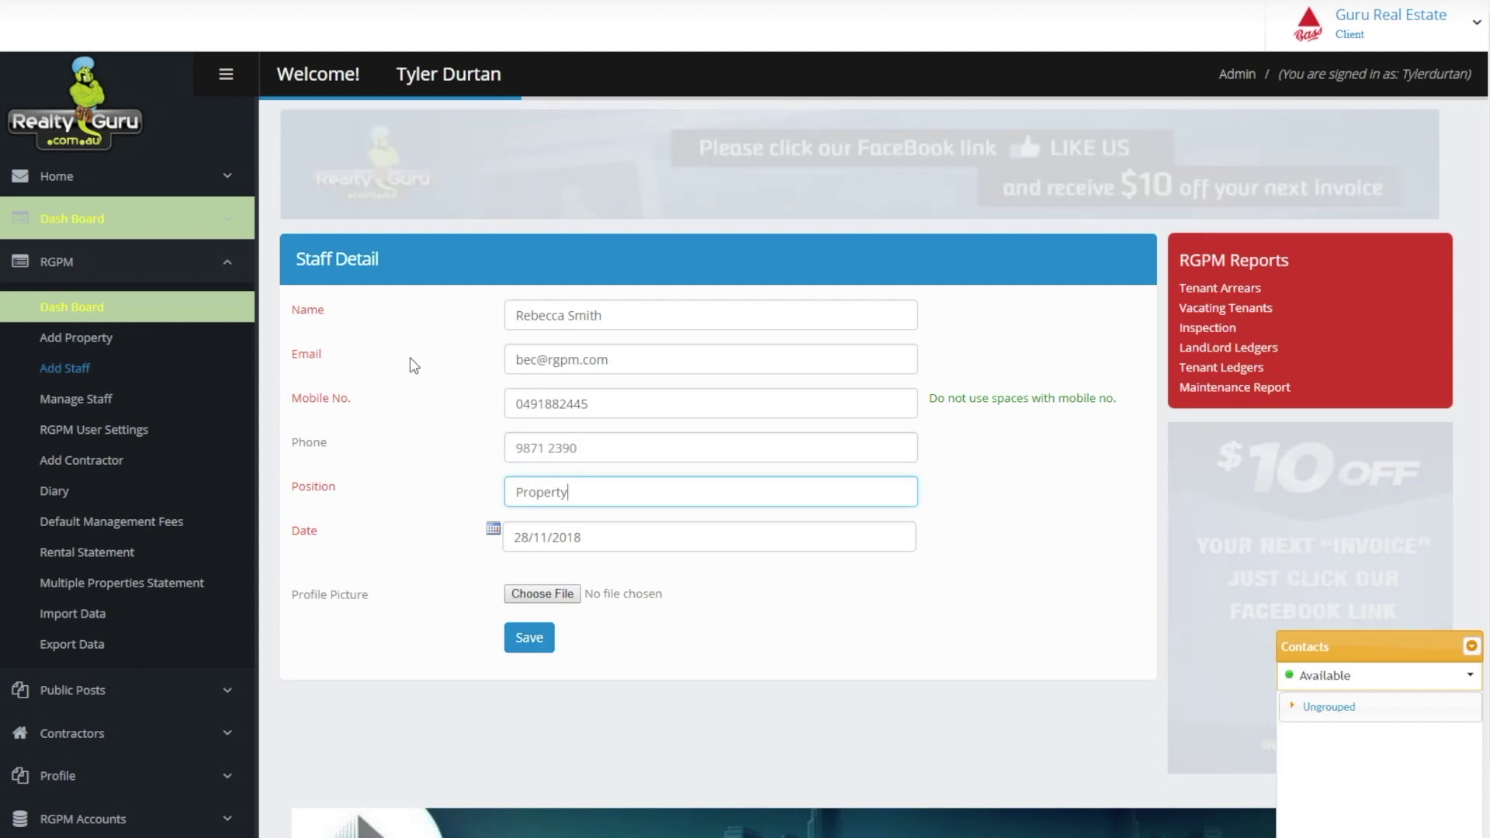
text( Manager)
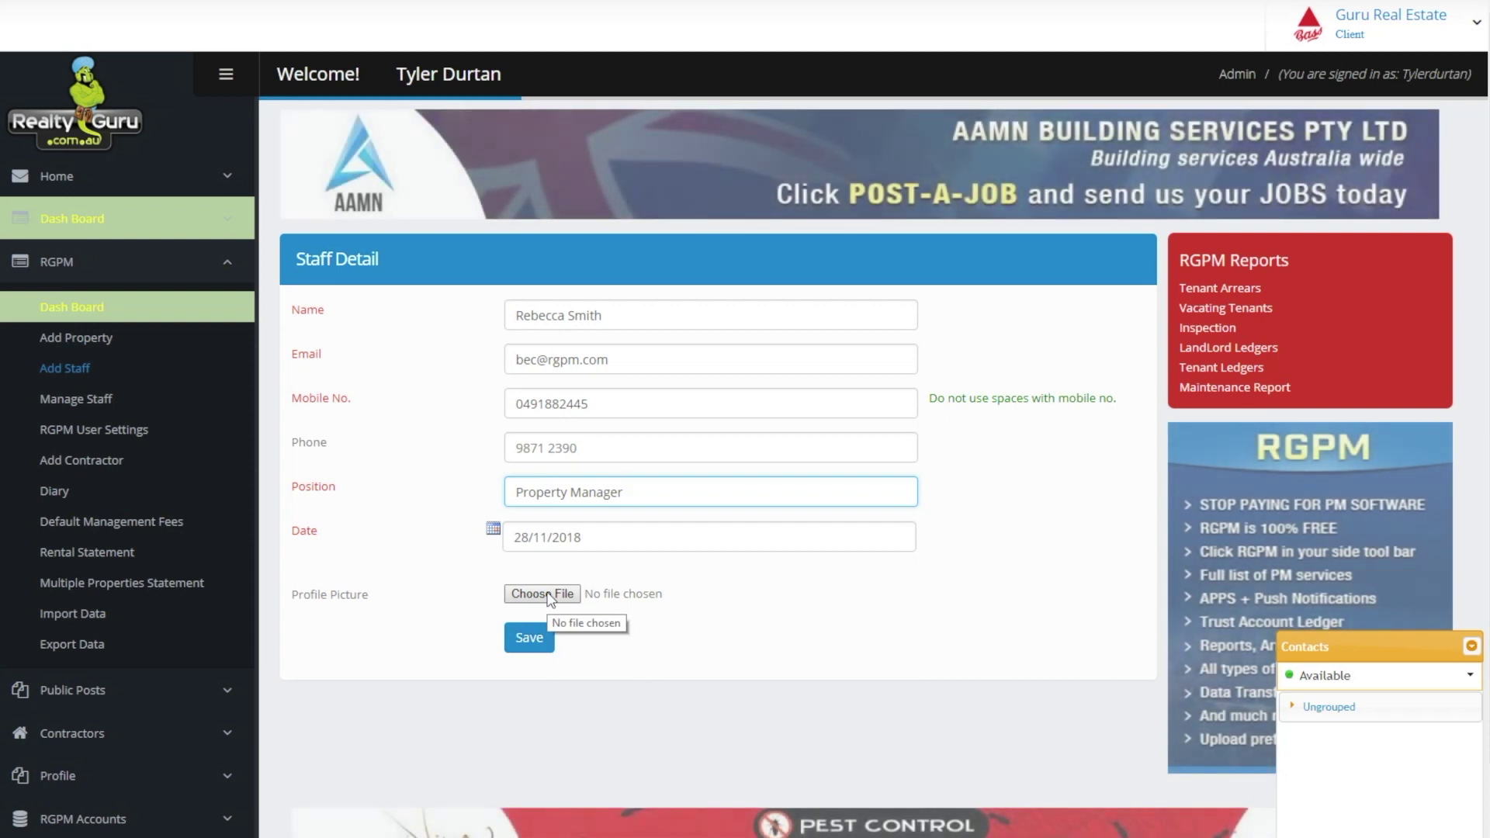
Attach AAA RGPM Profile Picture.jpg from the Desktop as the staff photo and save the record
click(545, 594)
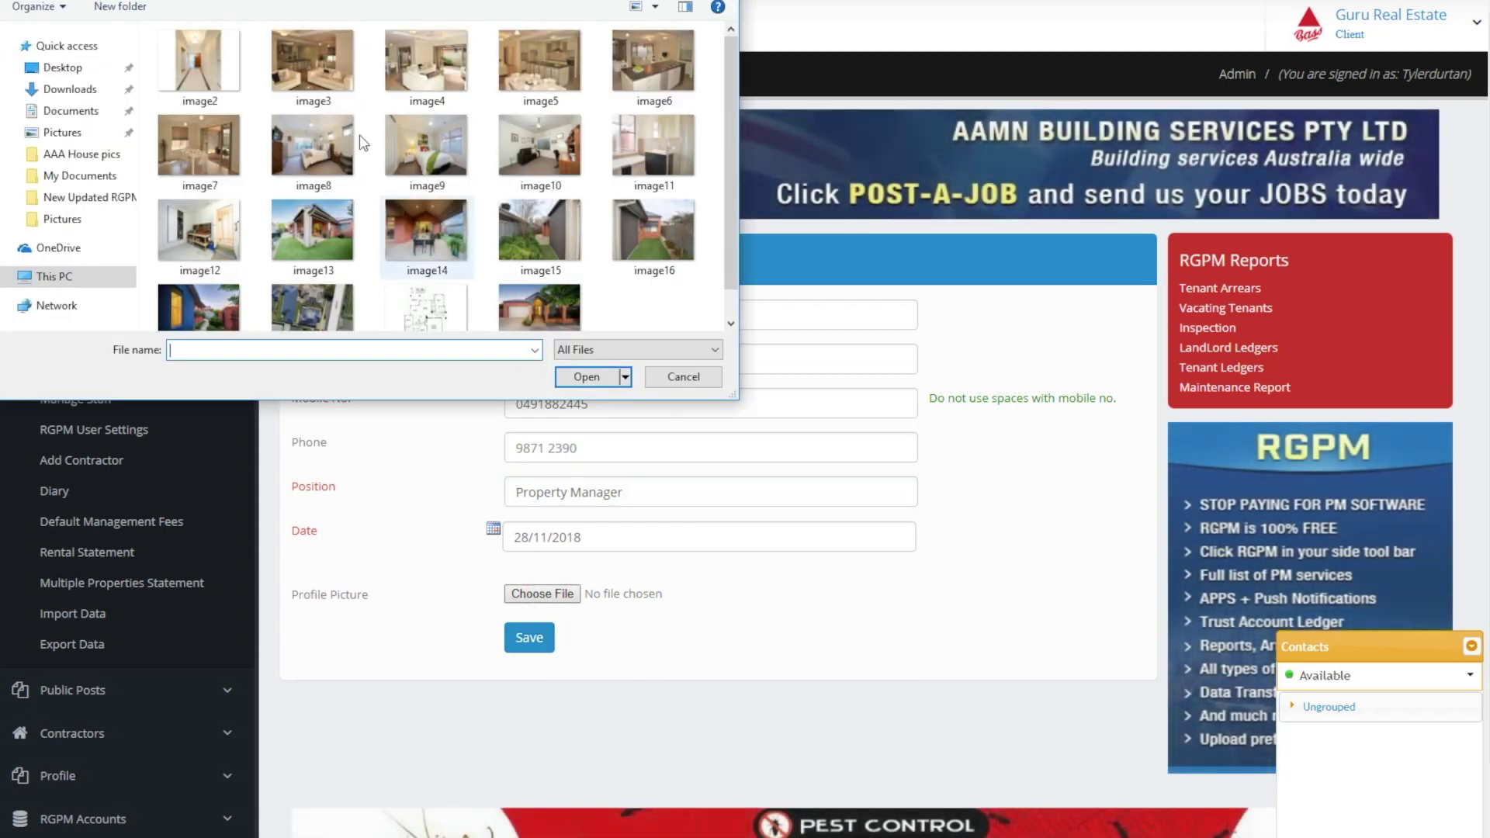
click(85, 68)
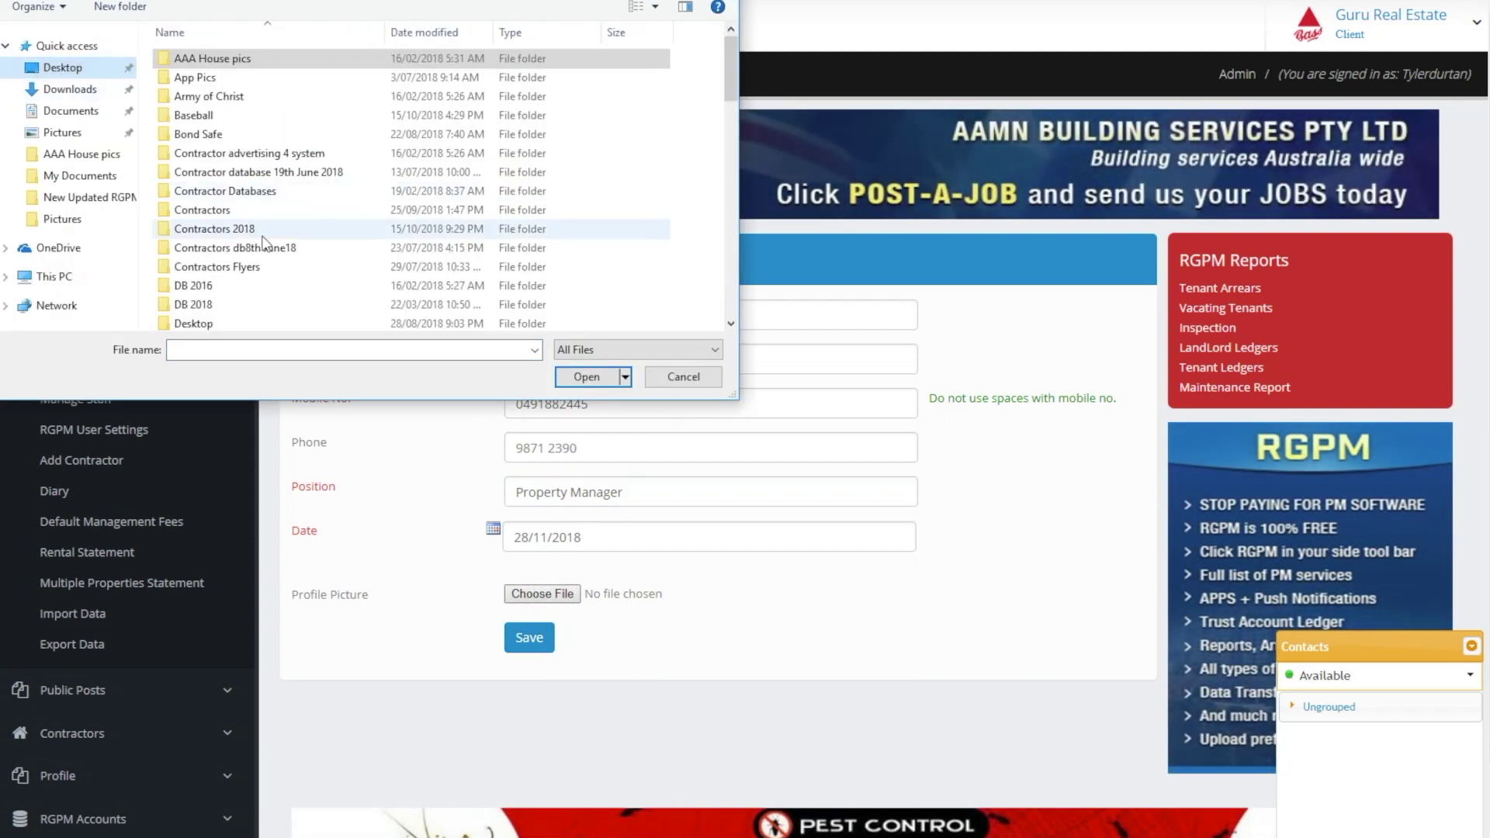
scroll(264, 245, down, 9)
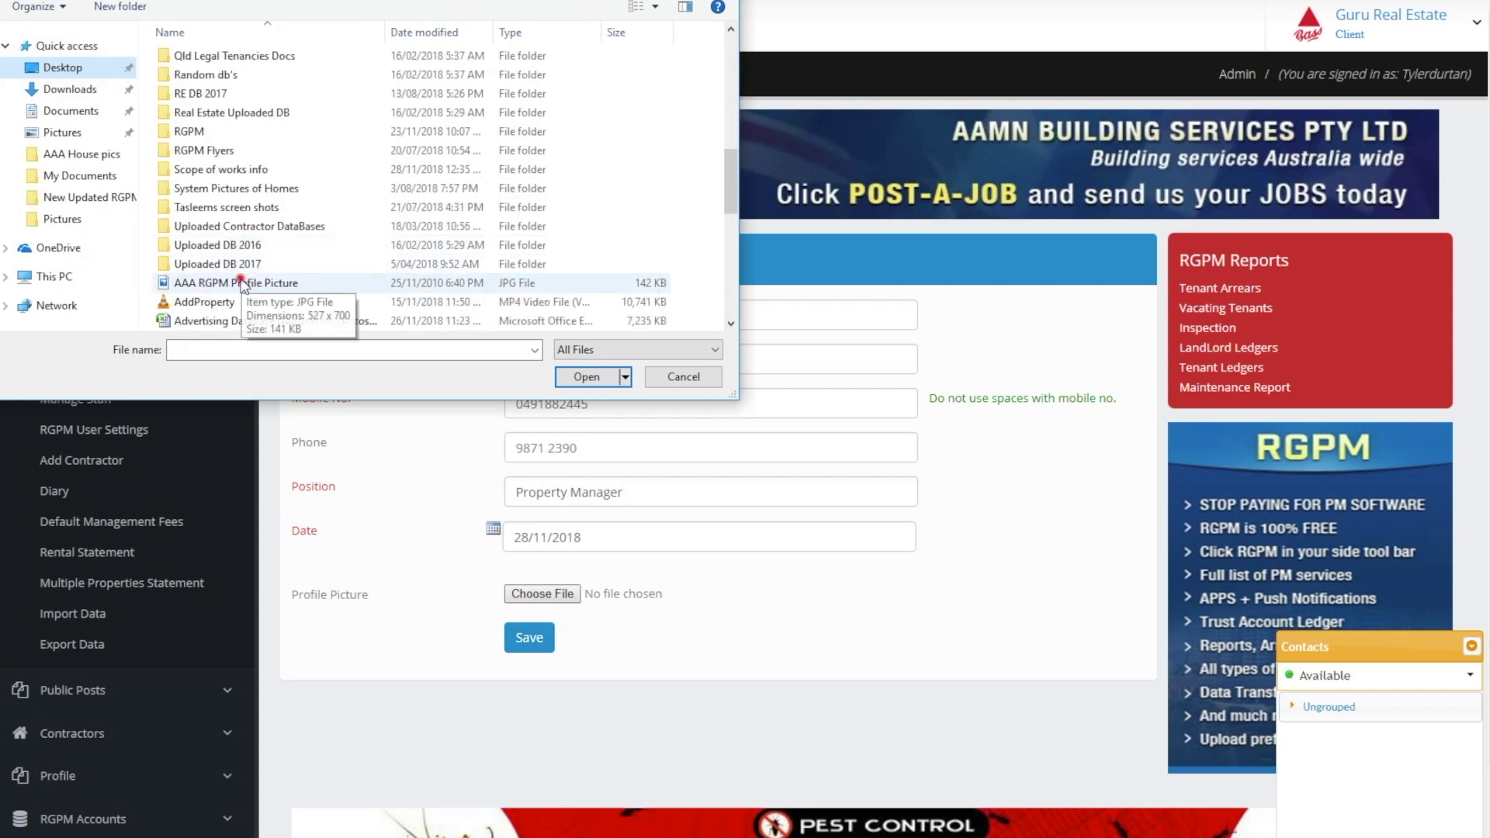
double_click(256, 283)
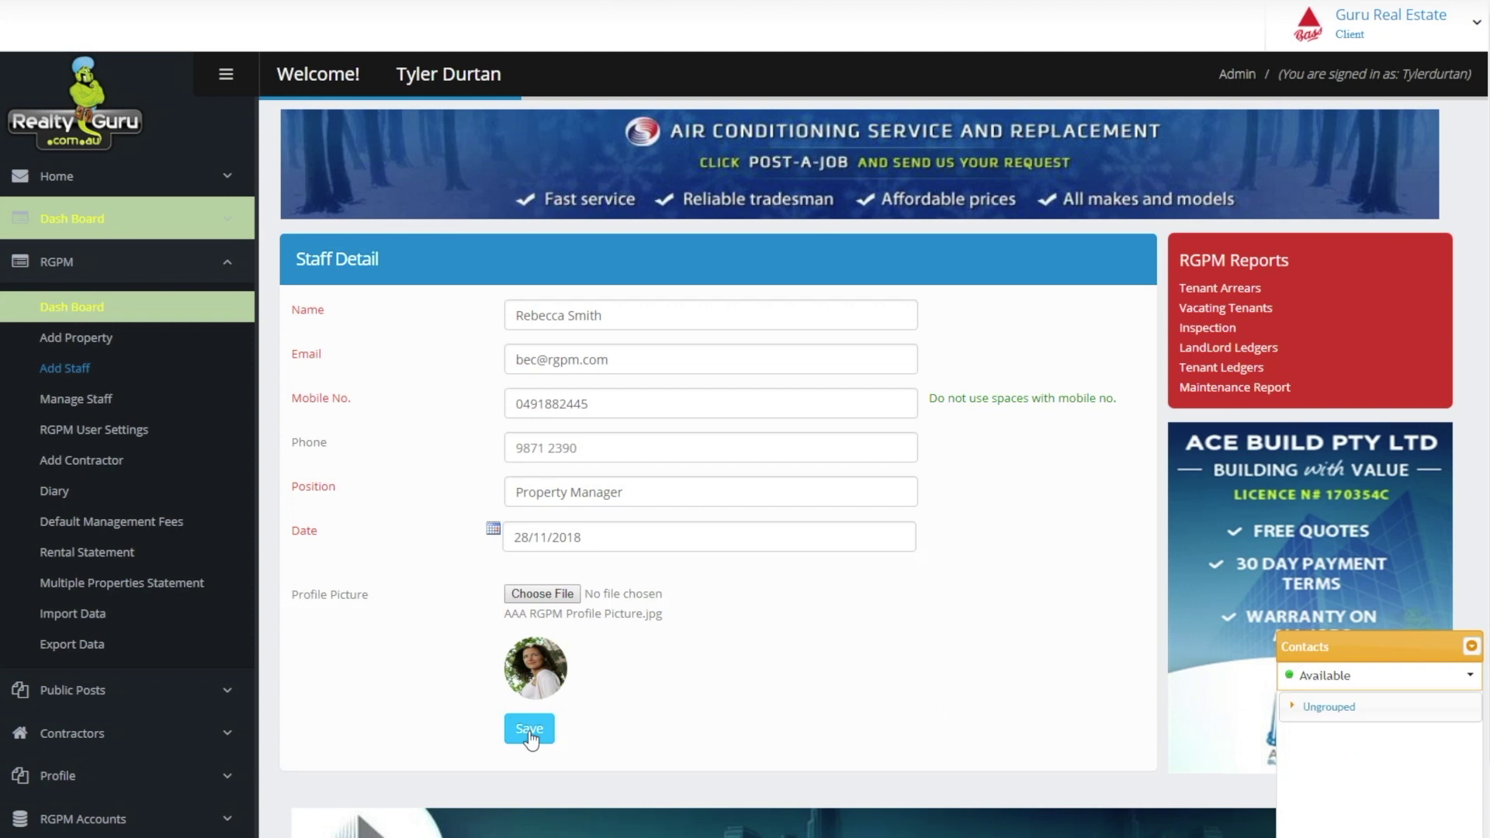
click(1340, 708)
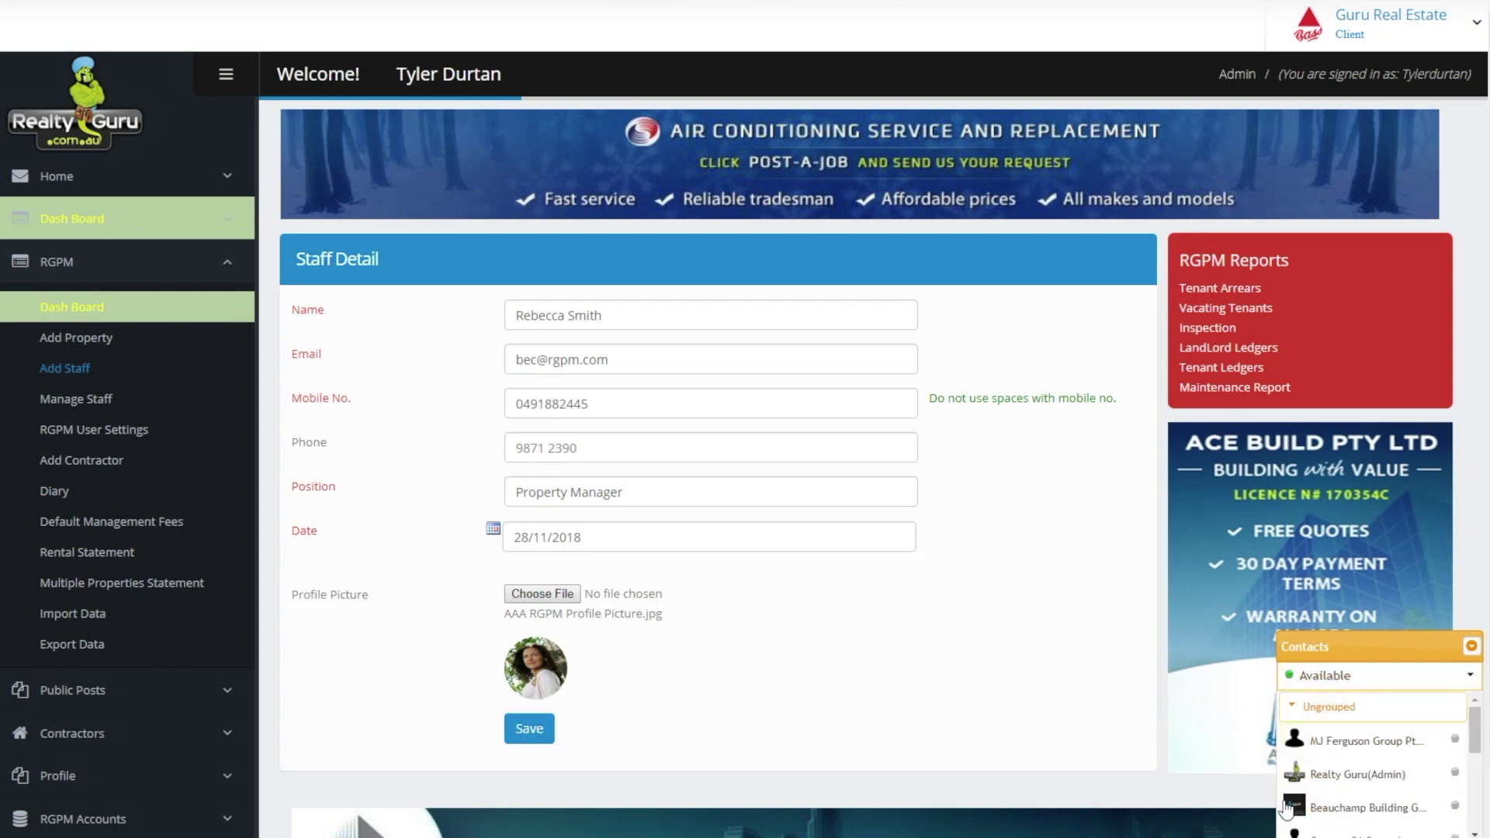
drag(1473, 733, 1469, 821)
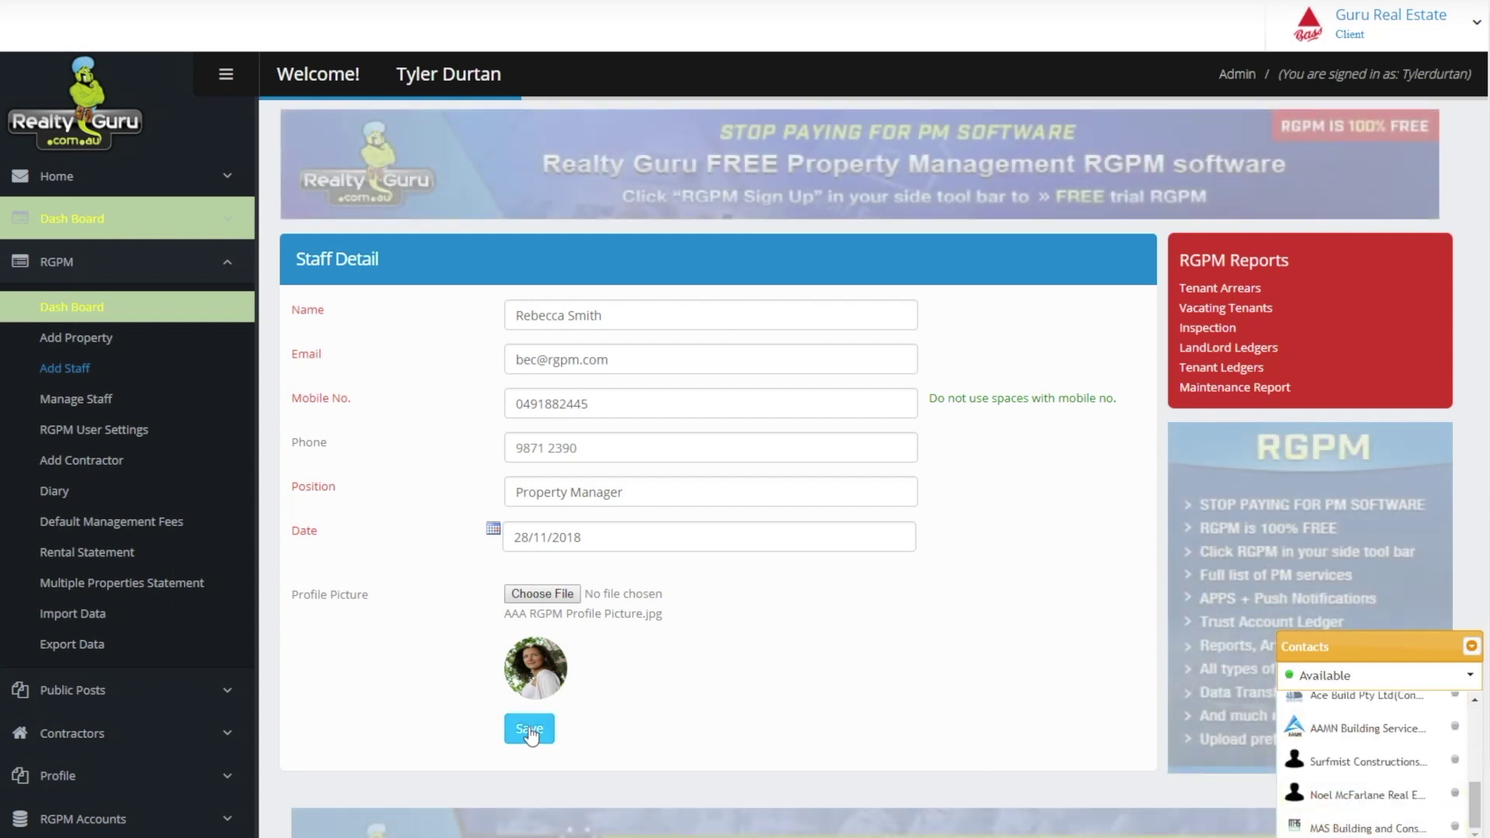
click(530, 733)
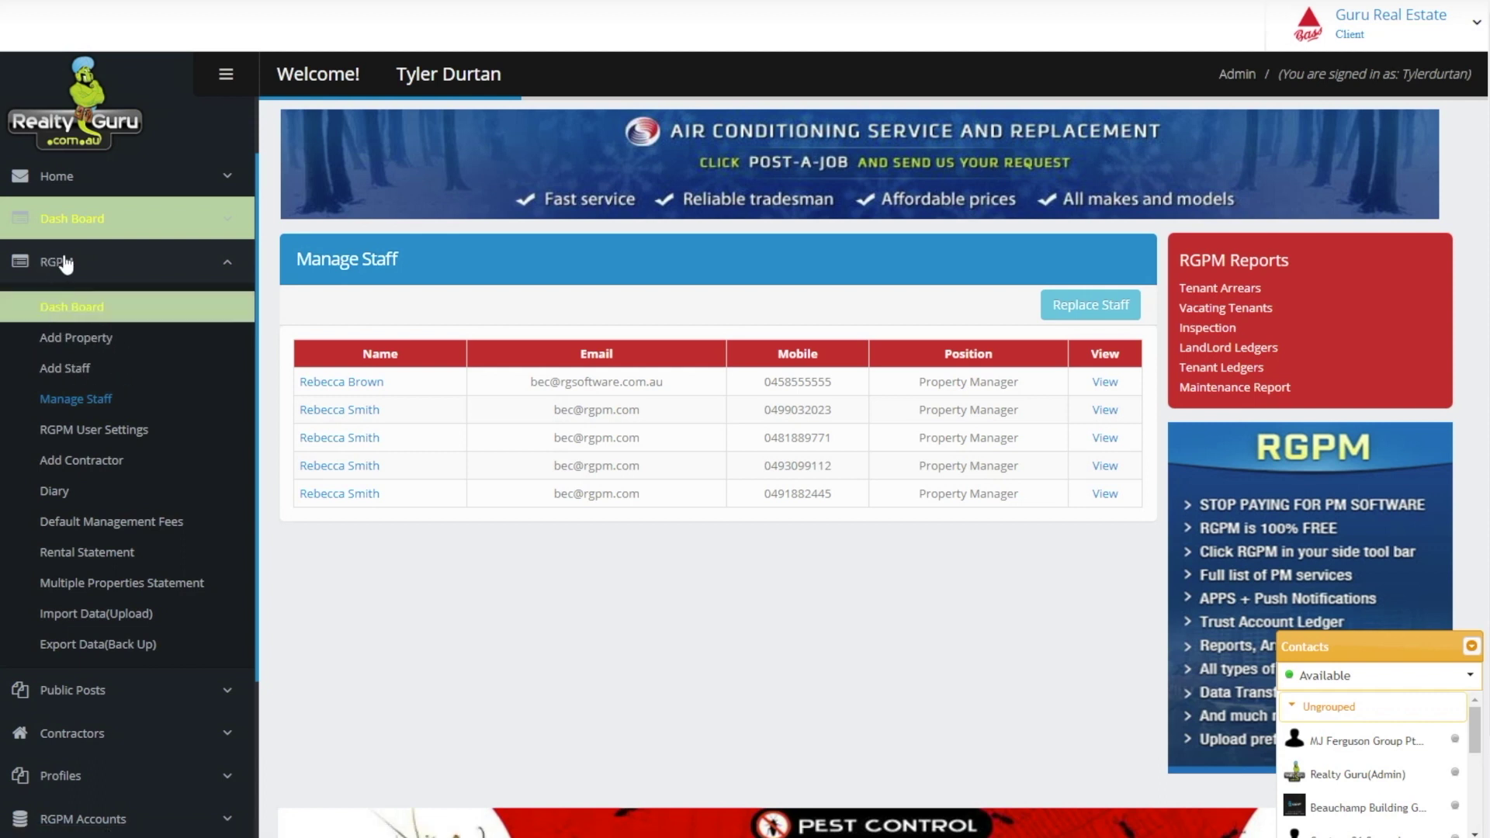
Open the Add Property form
click(53, 346)
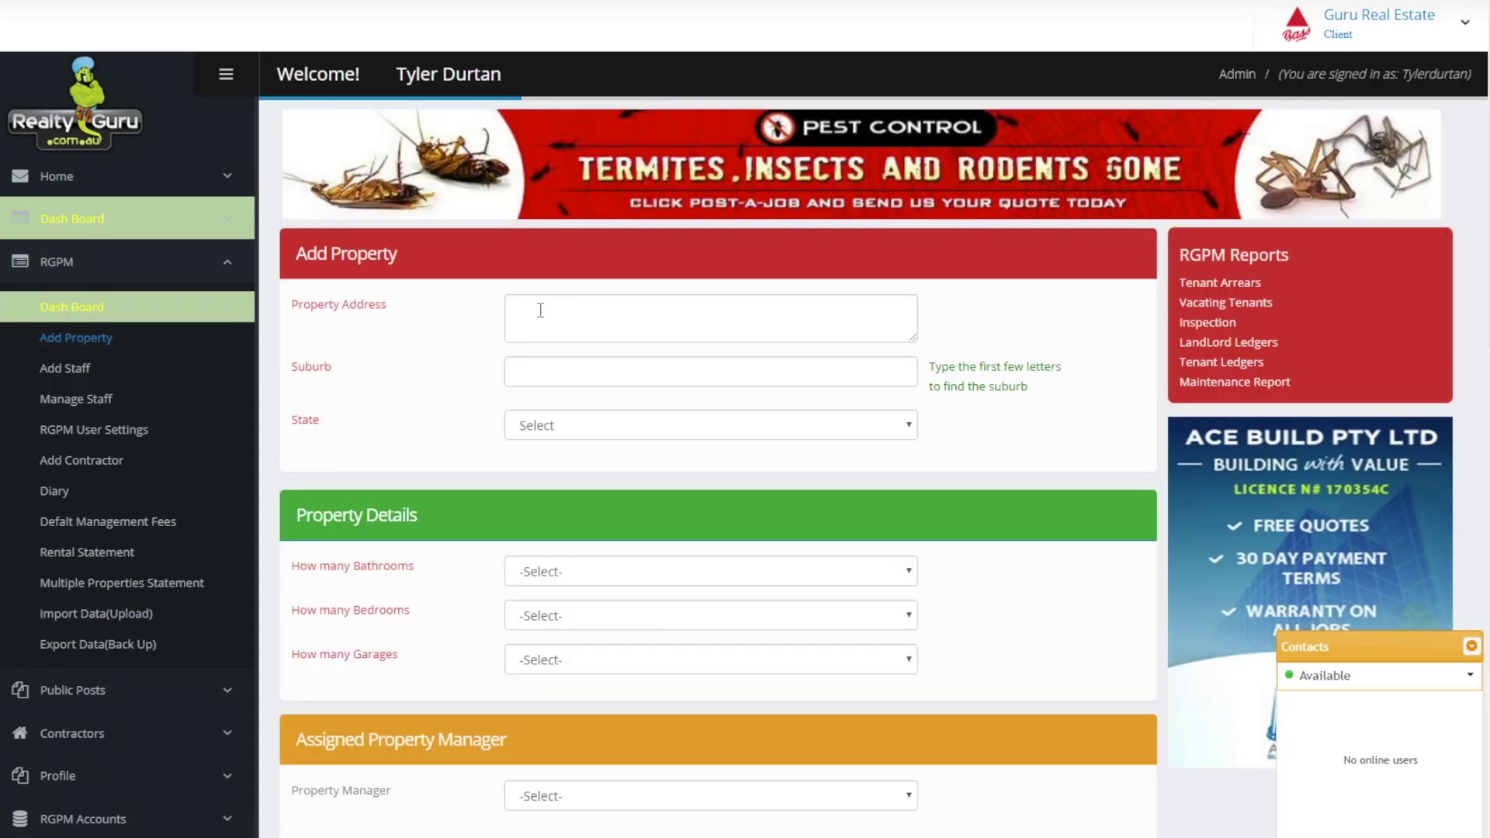
Enter the property's street address and pick BAULKHAM HILLS as the suburb
click(541, 310)
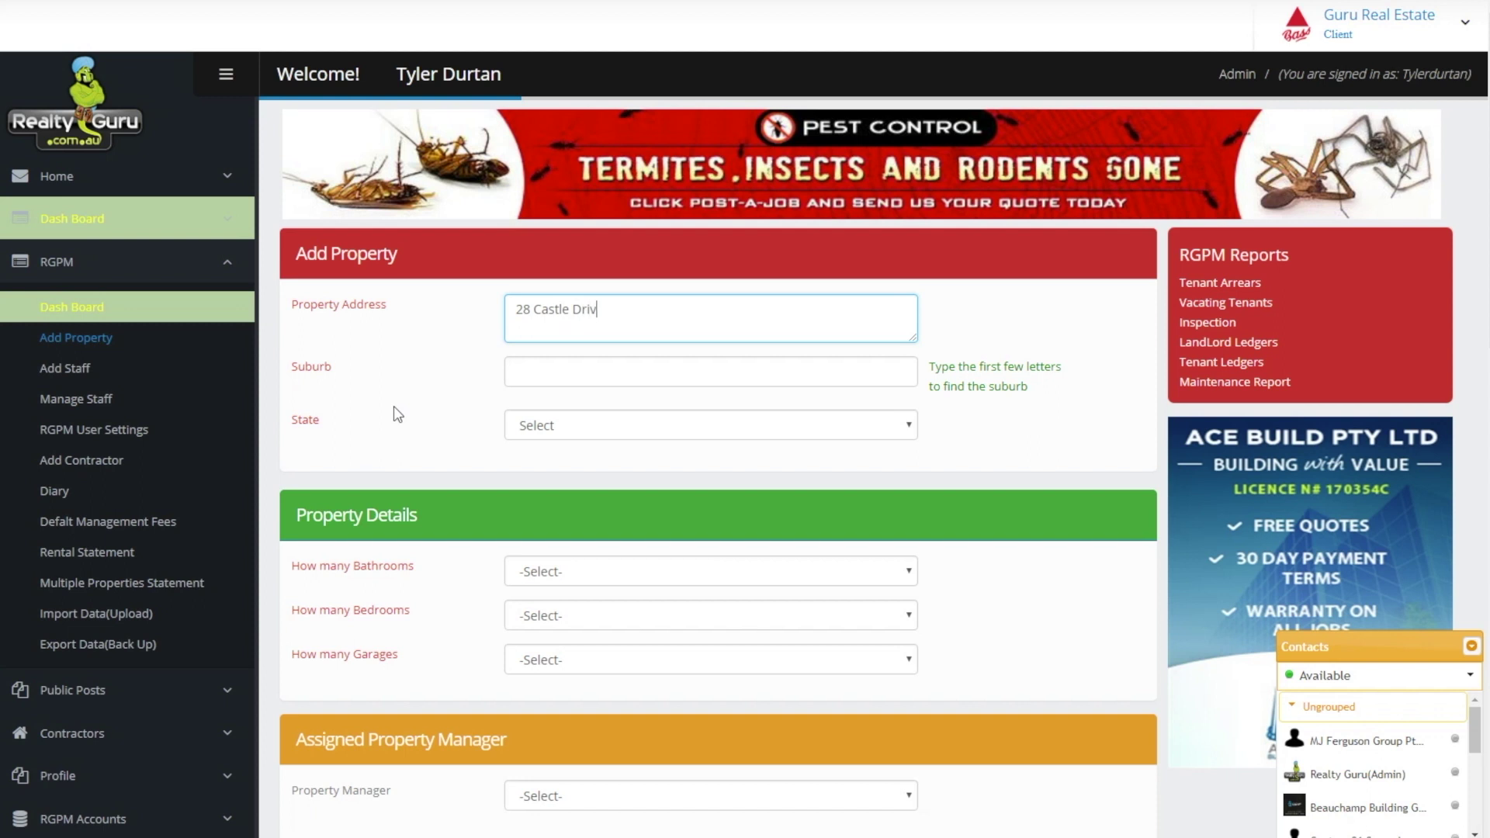
key(Tab)
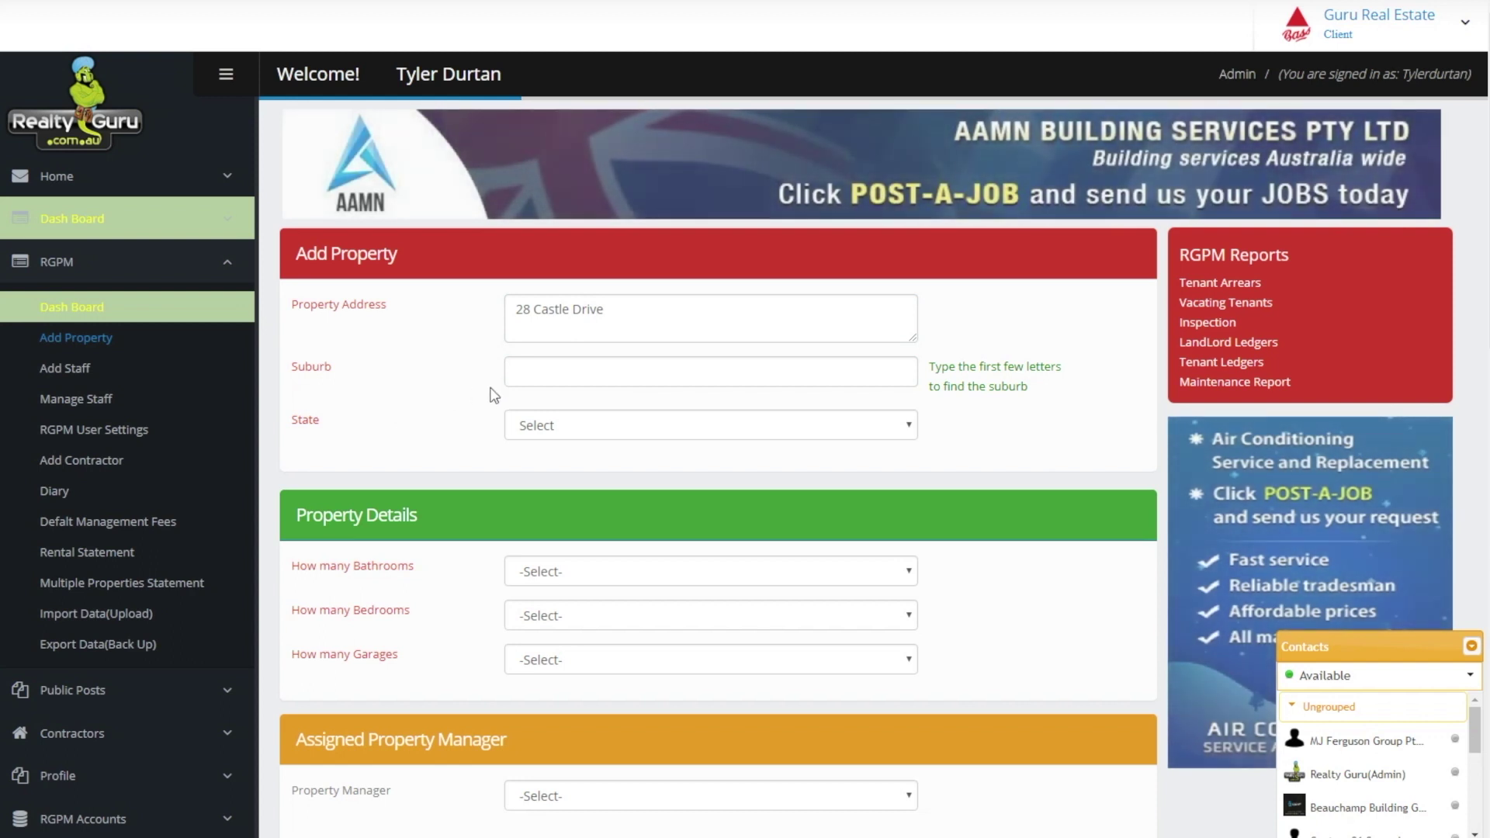
click(540, 377)
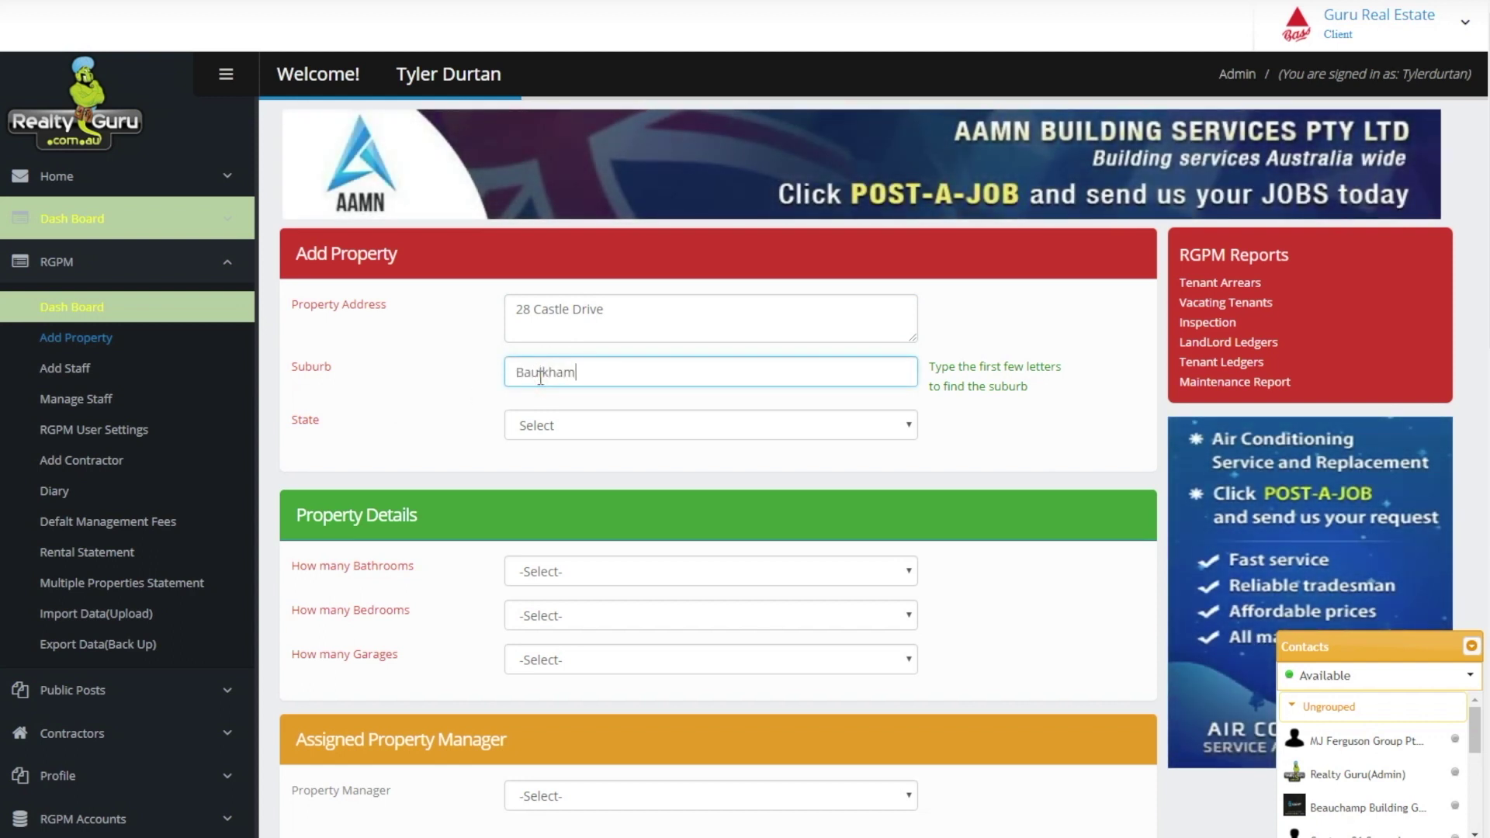
text(Baulkham Hil)
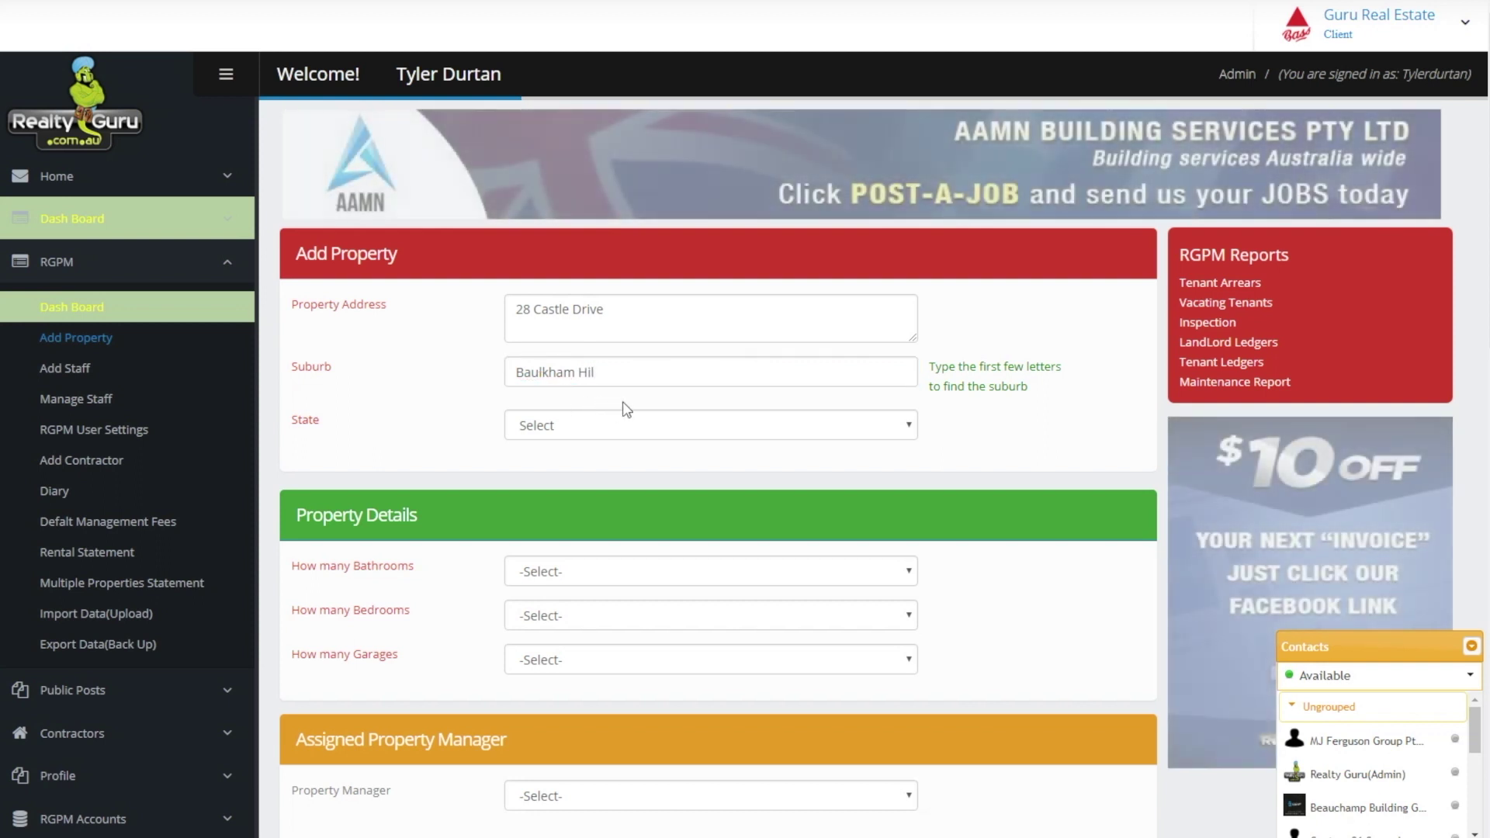
click(608, 375)
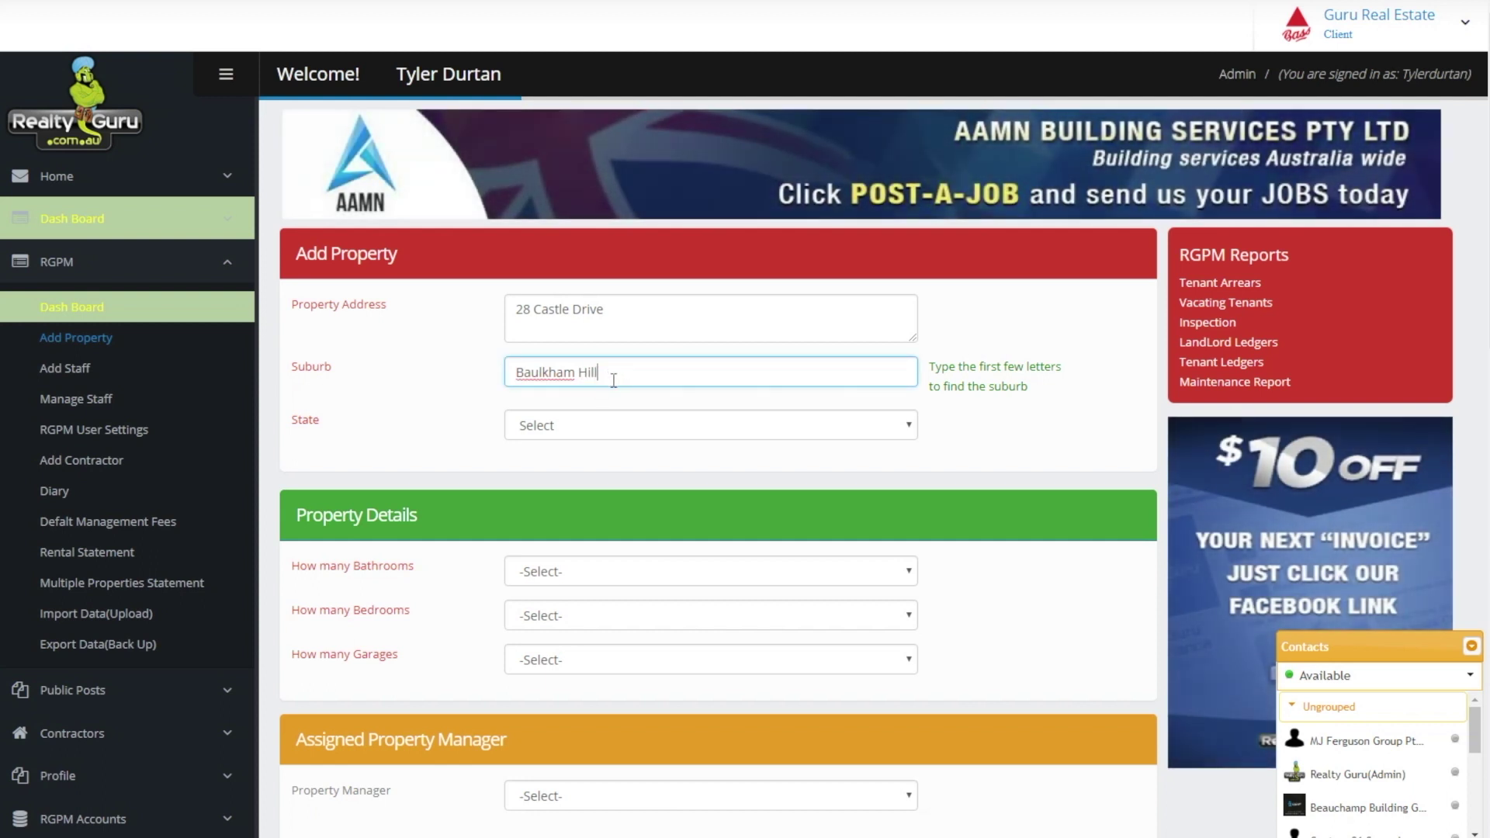
click(593, 399)
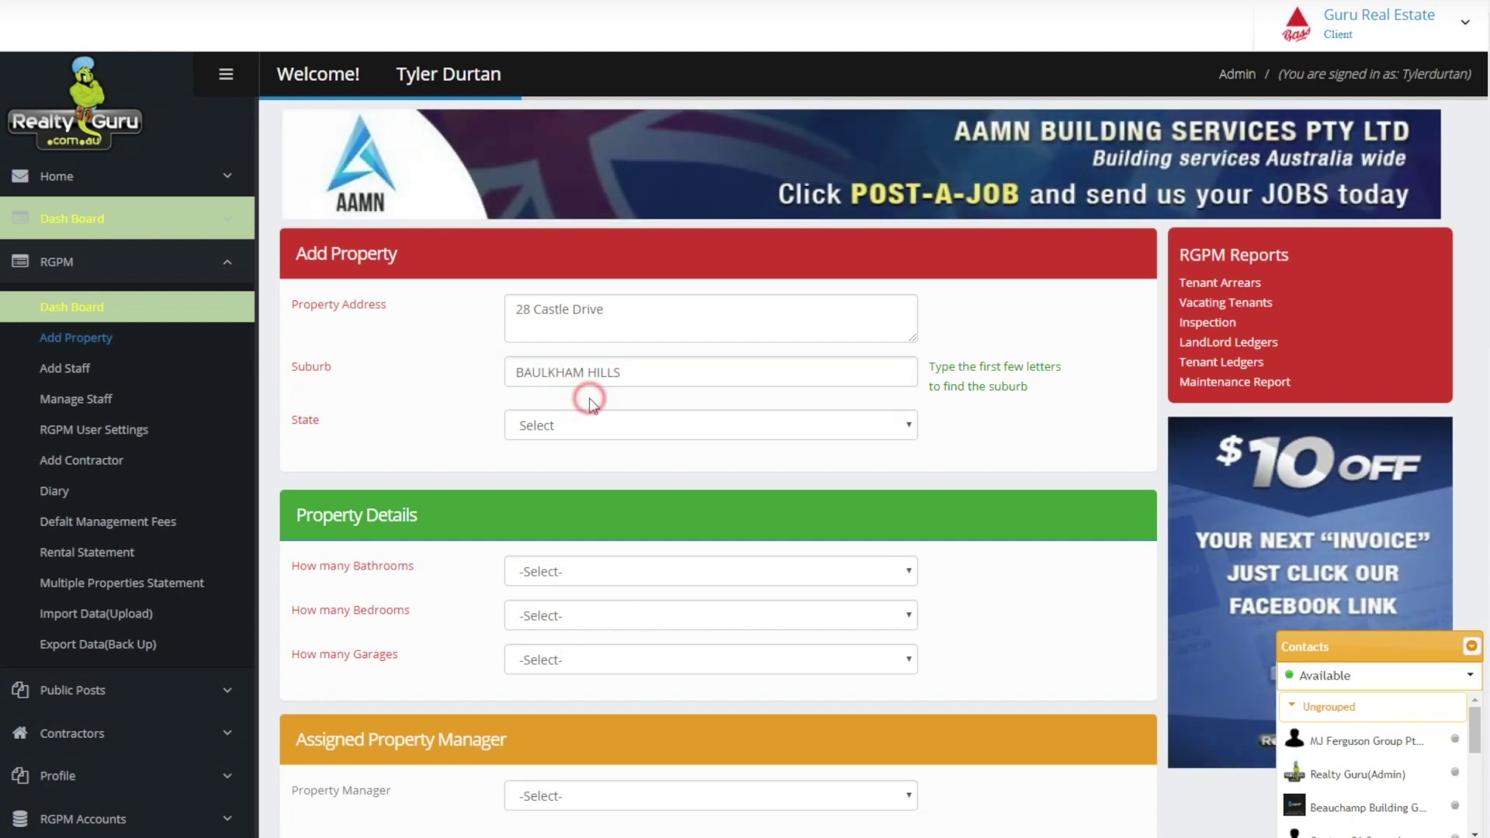
Set state NSW with 2 bathrooms, 4 bedrooms and 1 garage
click(580, 426)
click(560, 487)
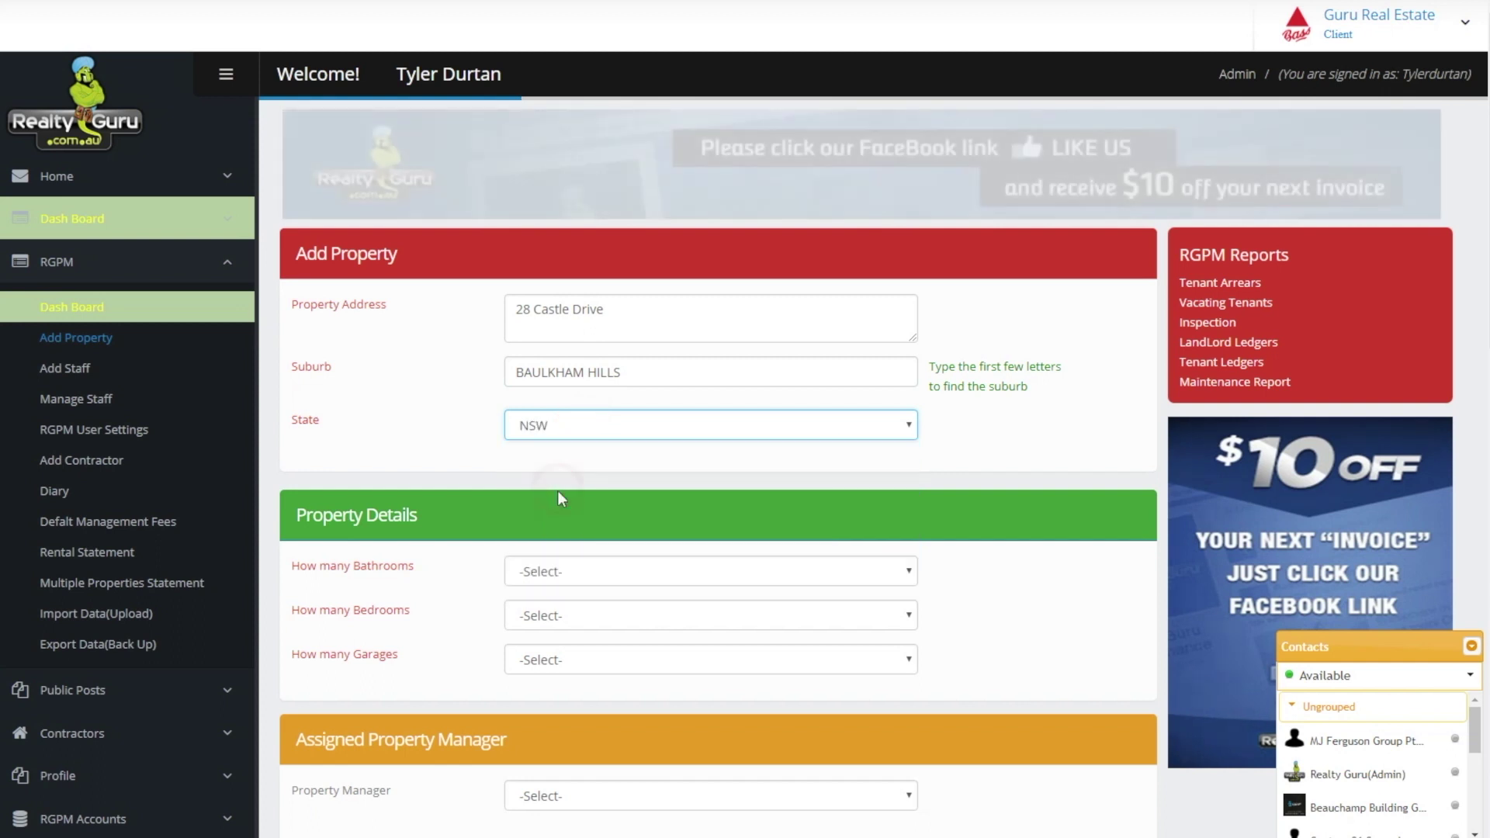
click(579, 573)
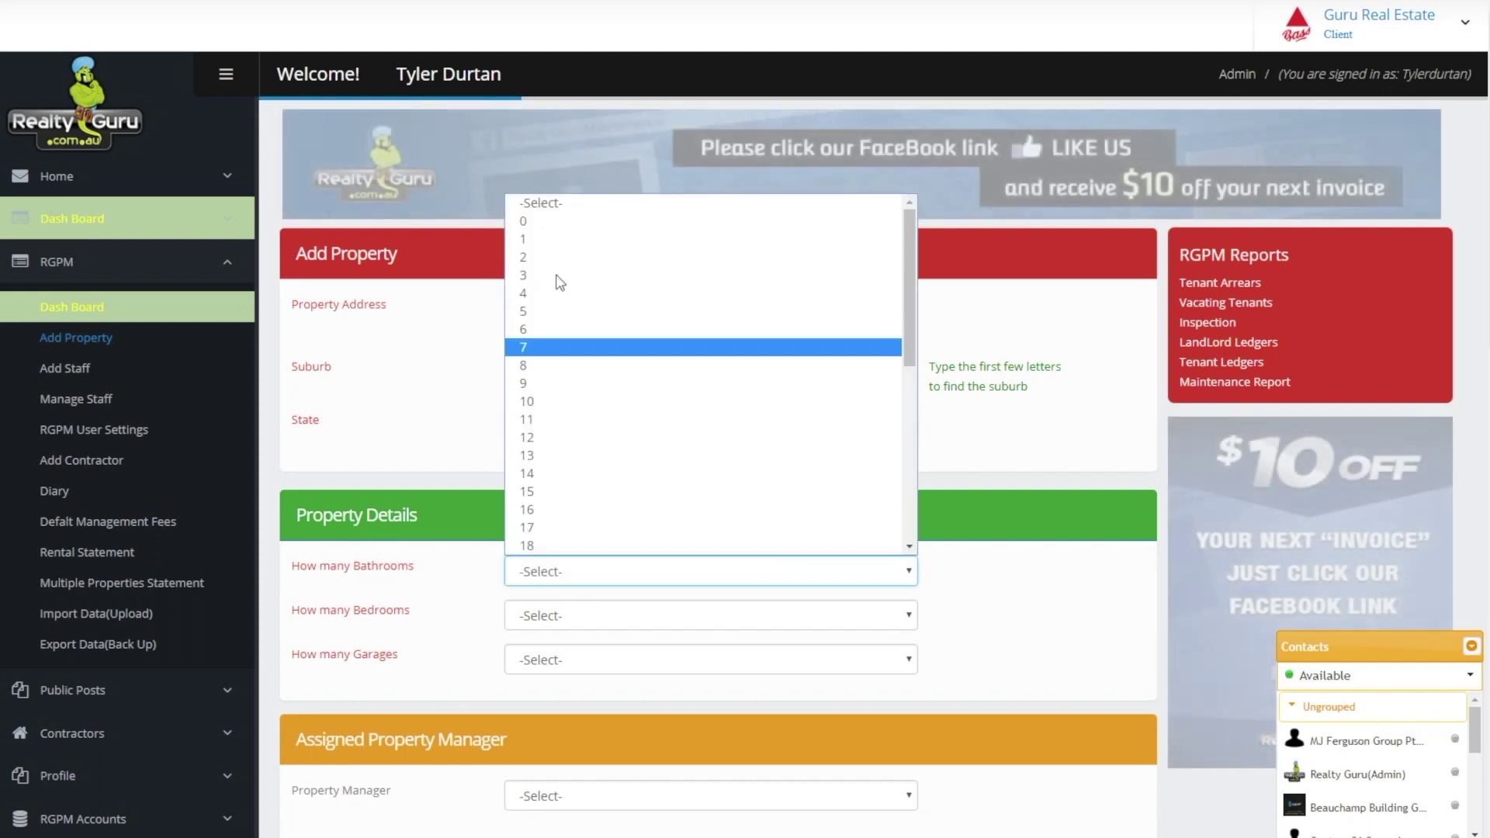
click(555, 258)
click(550, 609)
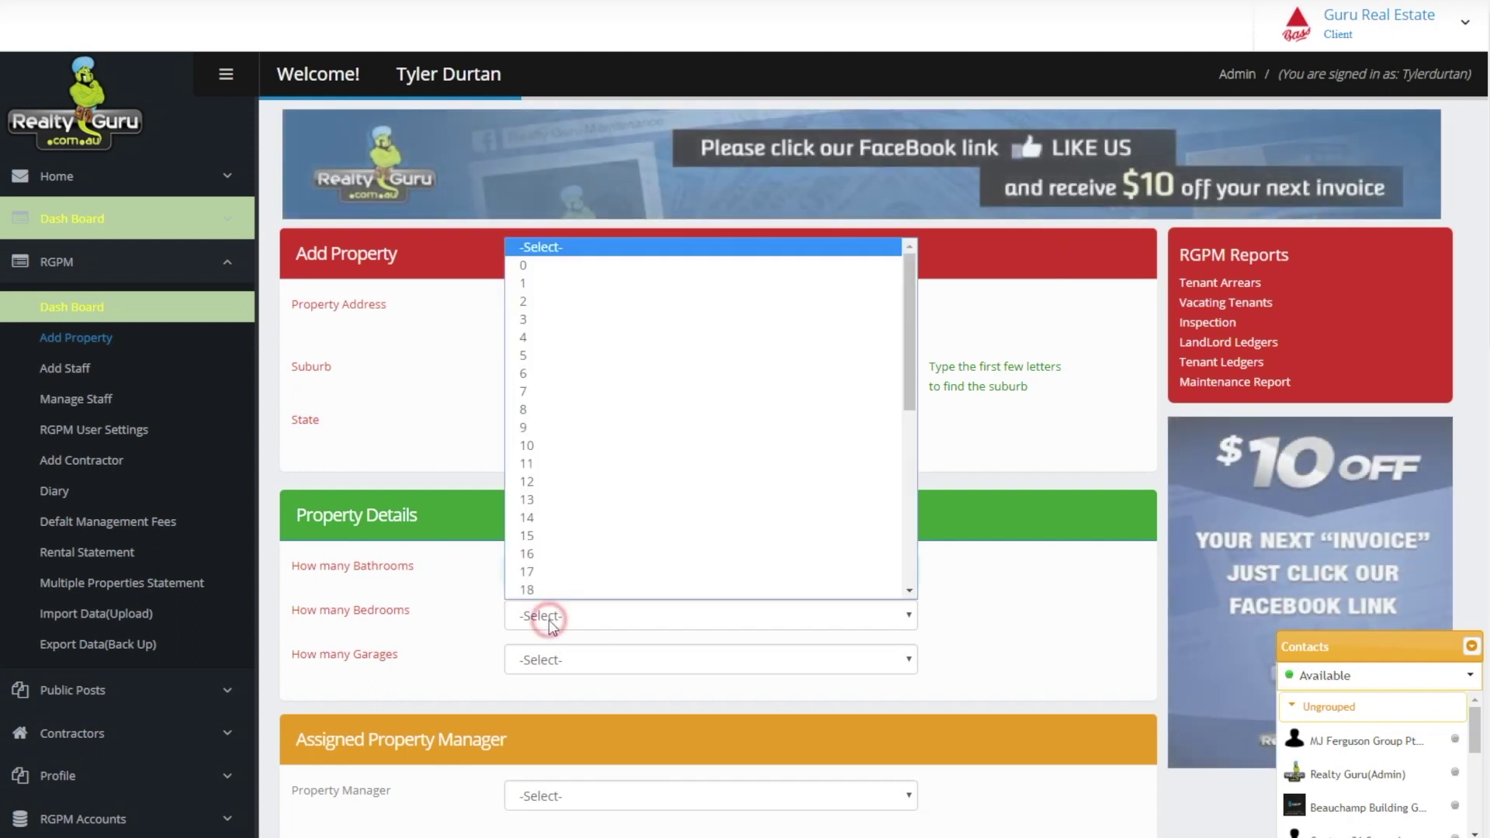
click(531, 337)
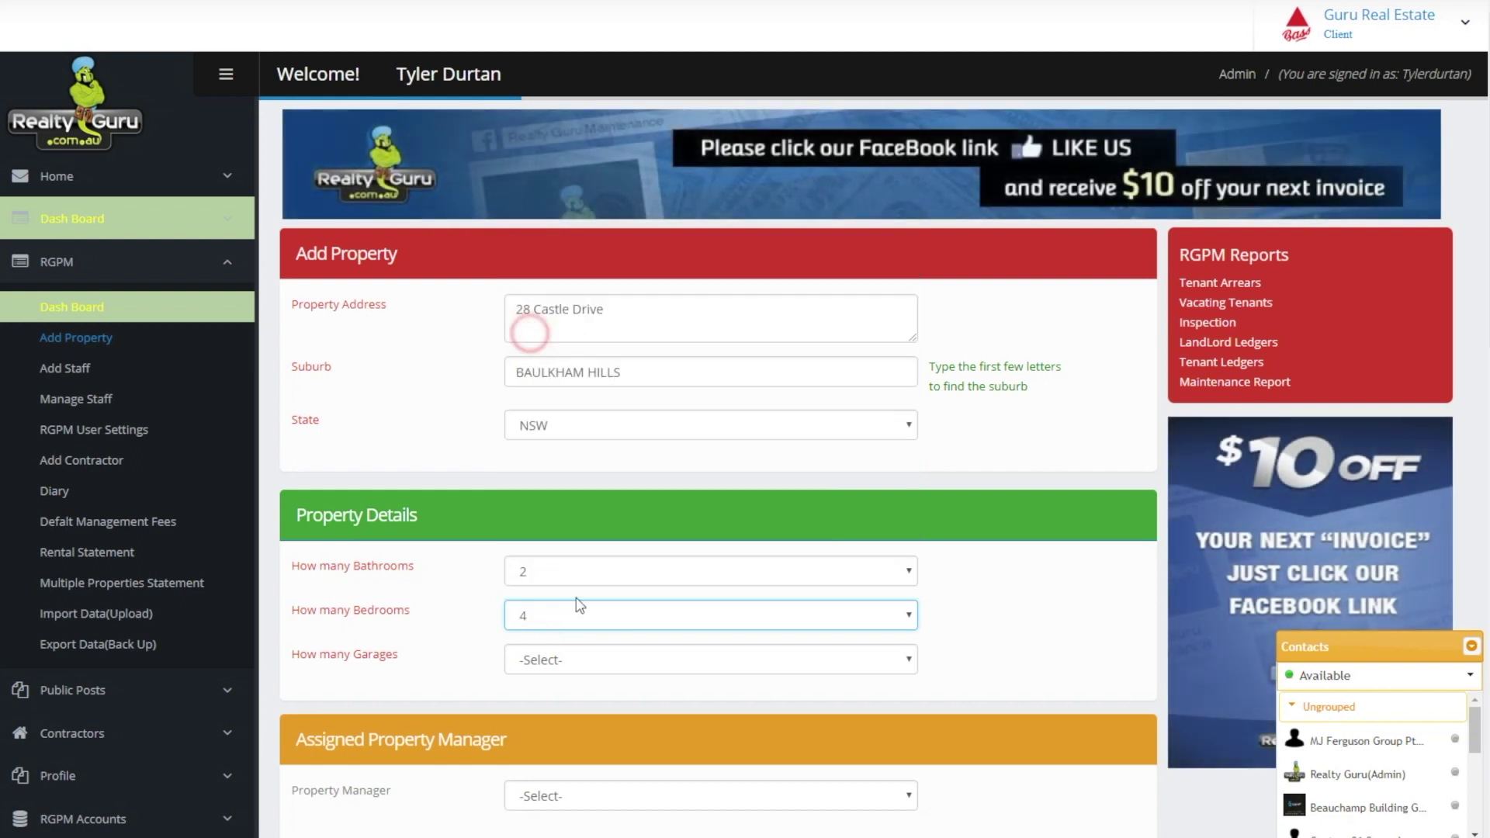
click(566, 659)
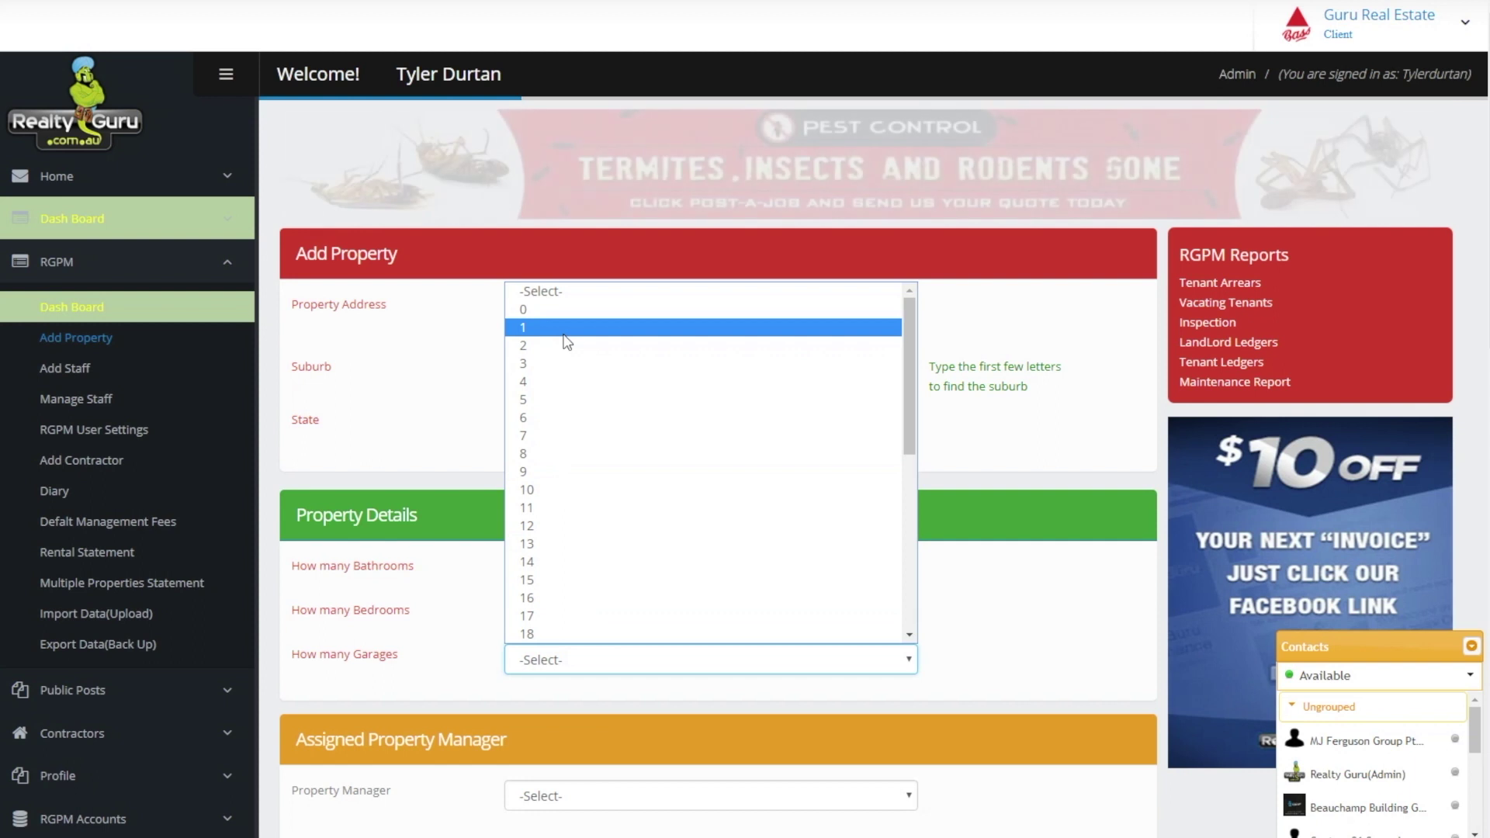
click(565, 342)
scroll(634, 548, down, 3)
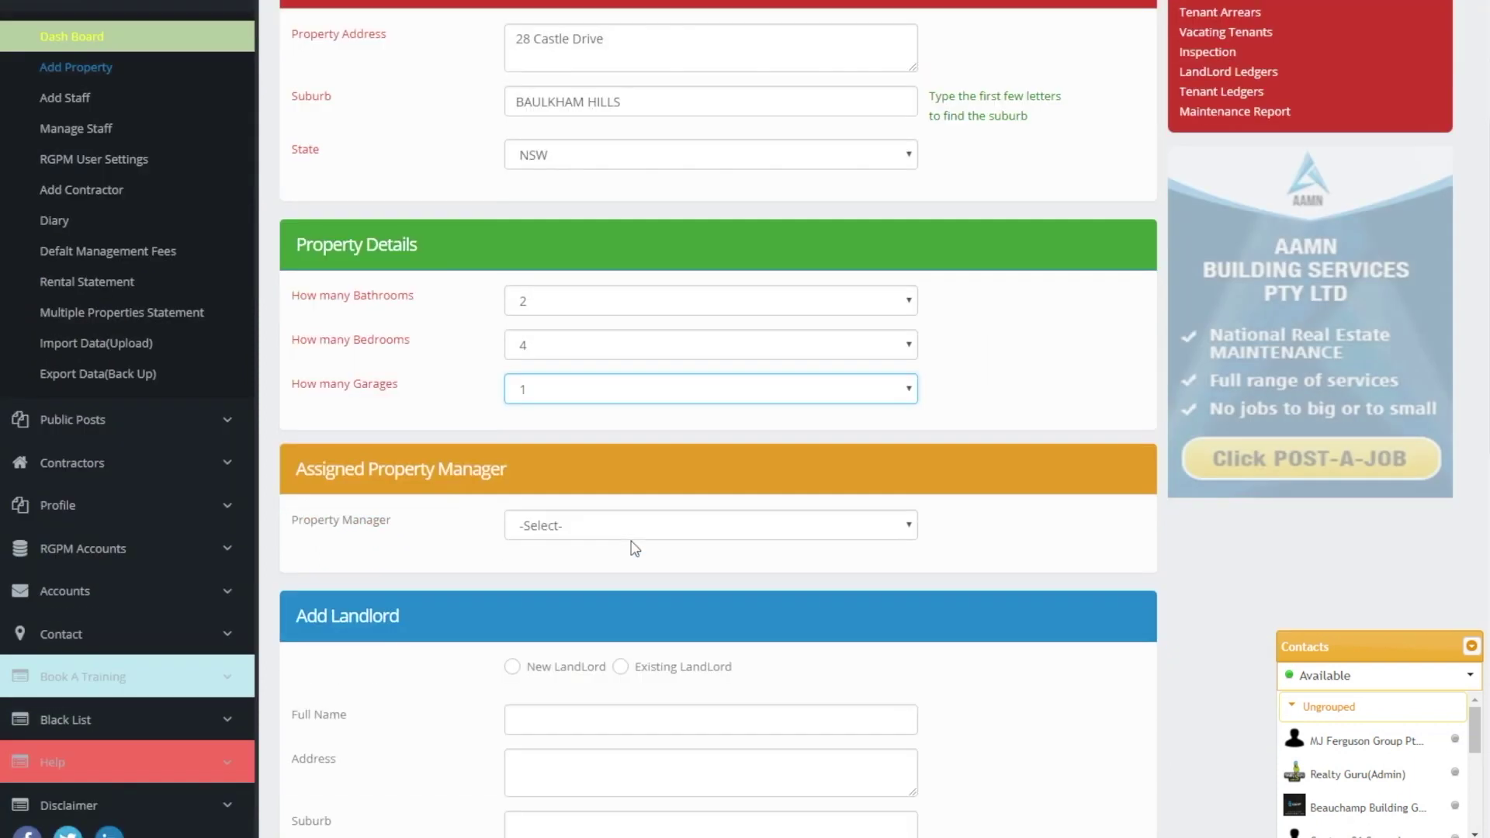
Assign a property manager and mark the landlord as a new landlord
click(622, 527)
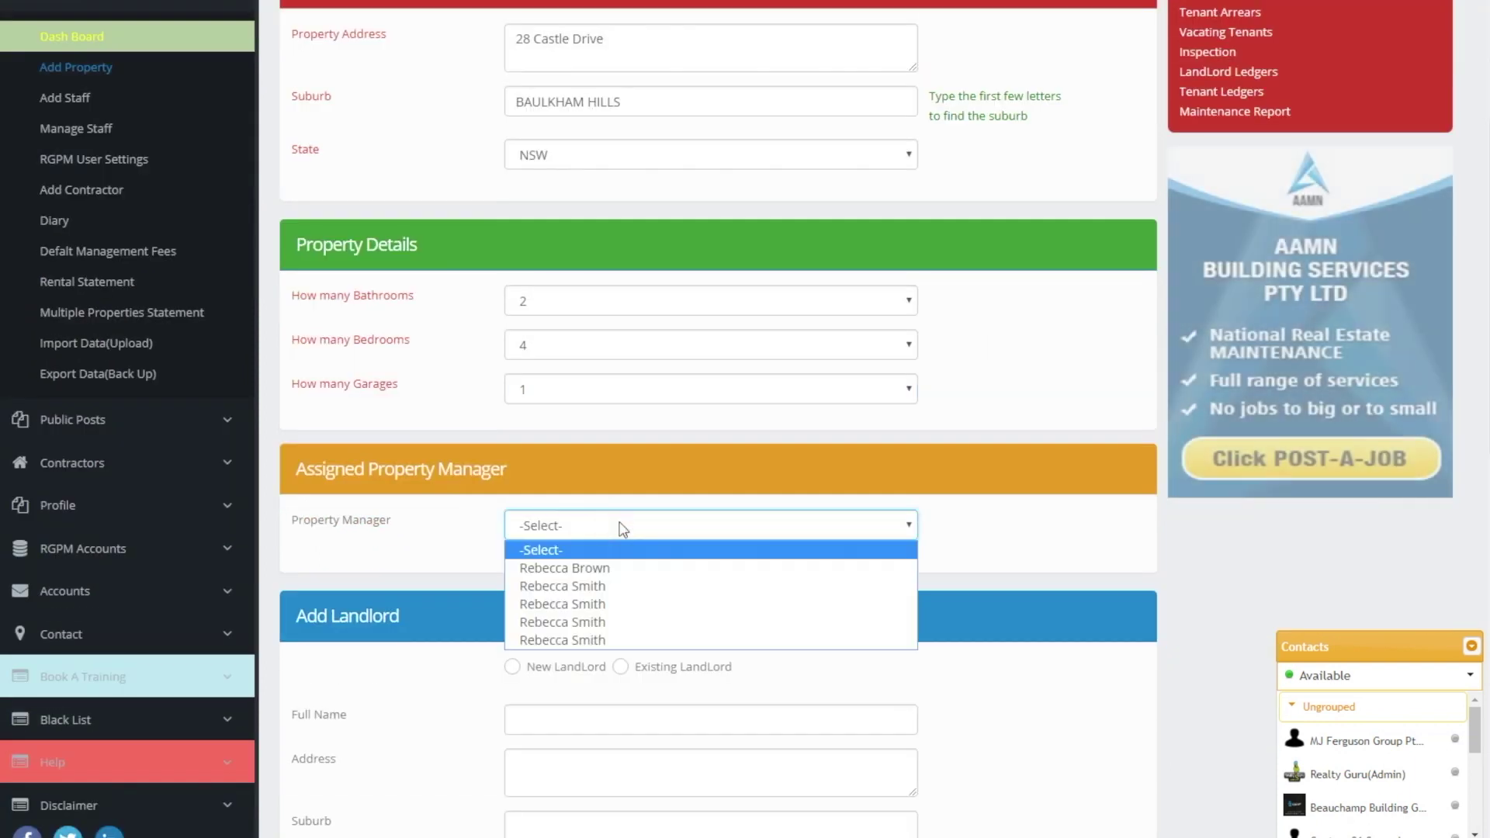
click(570, 586)
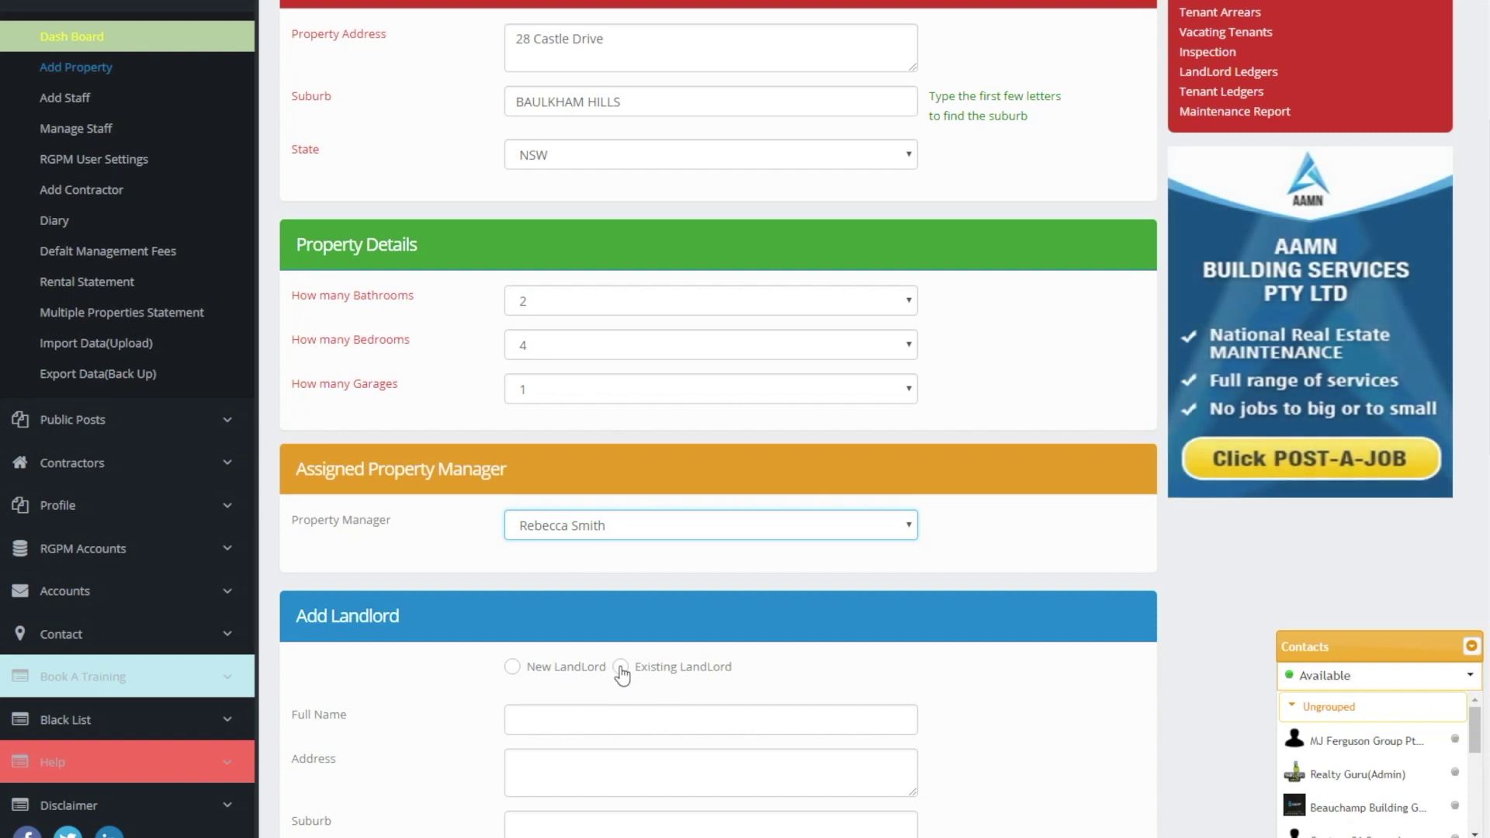
click(513, 667)
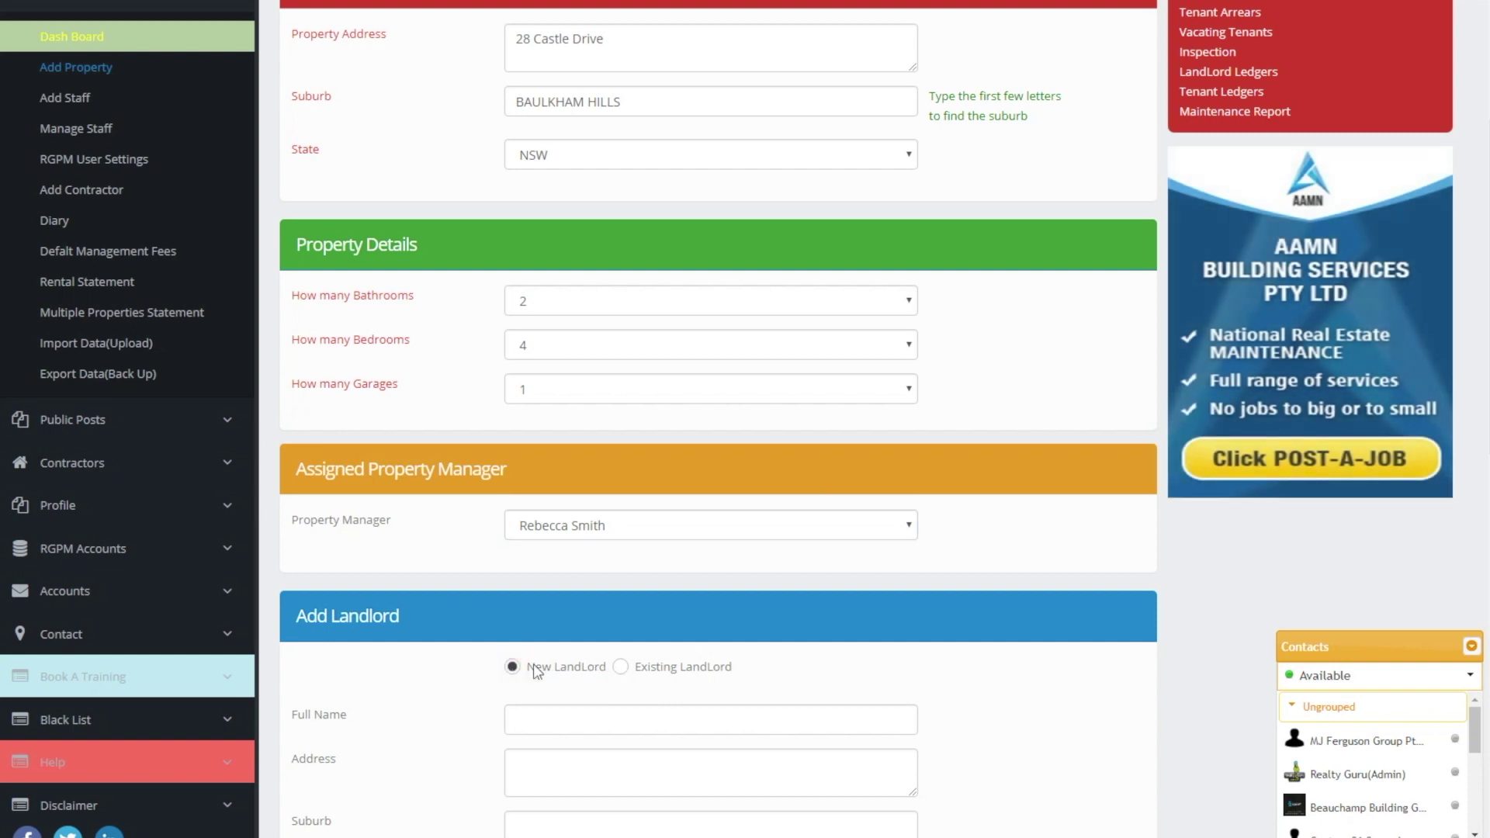
scroll(793, 622, down, 4)
scroll(793, 628, down, 1)
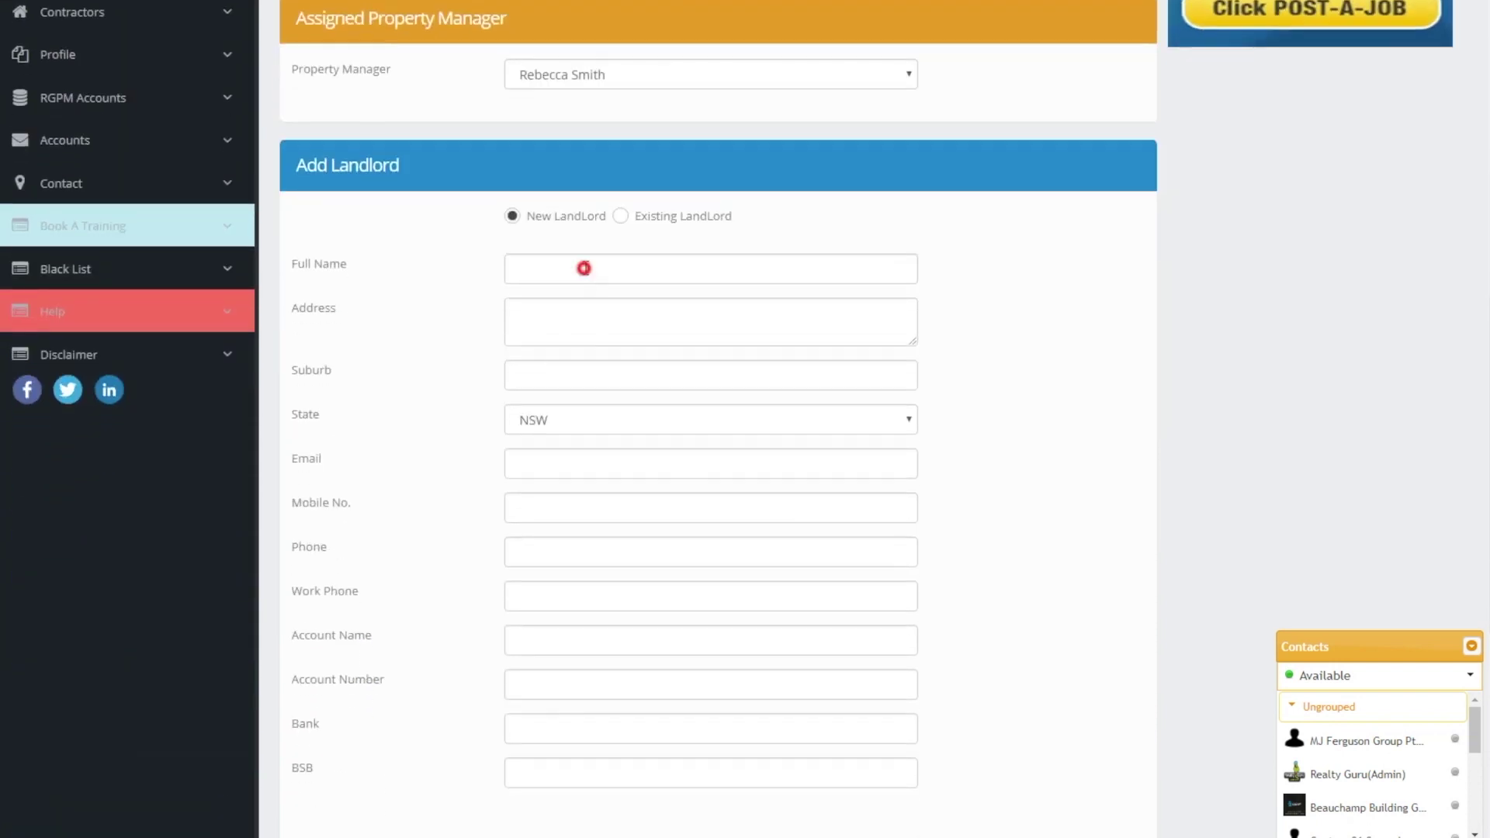
Enter the landlord's full name, address, Smithfield suburb, e-mail and mobile number
click(583, 268)
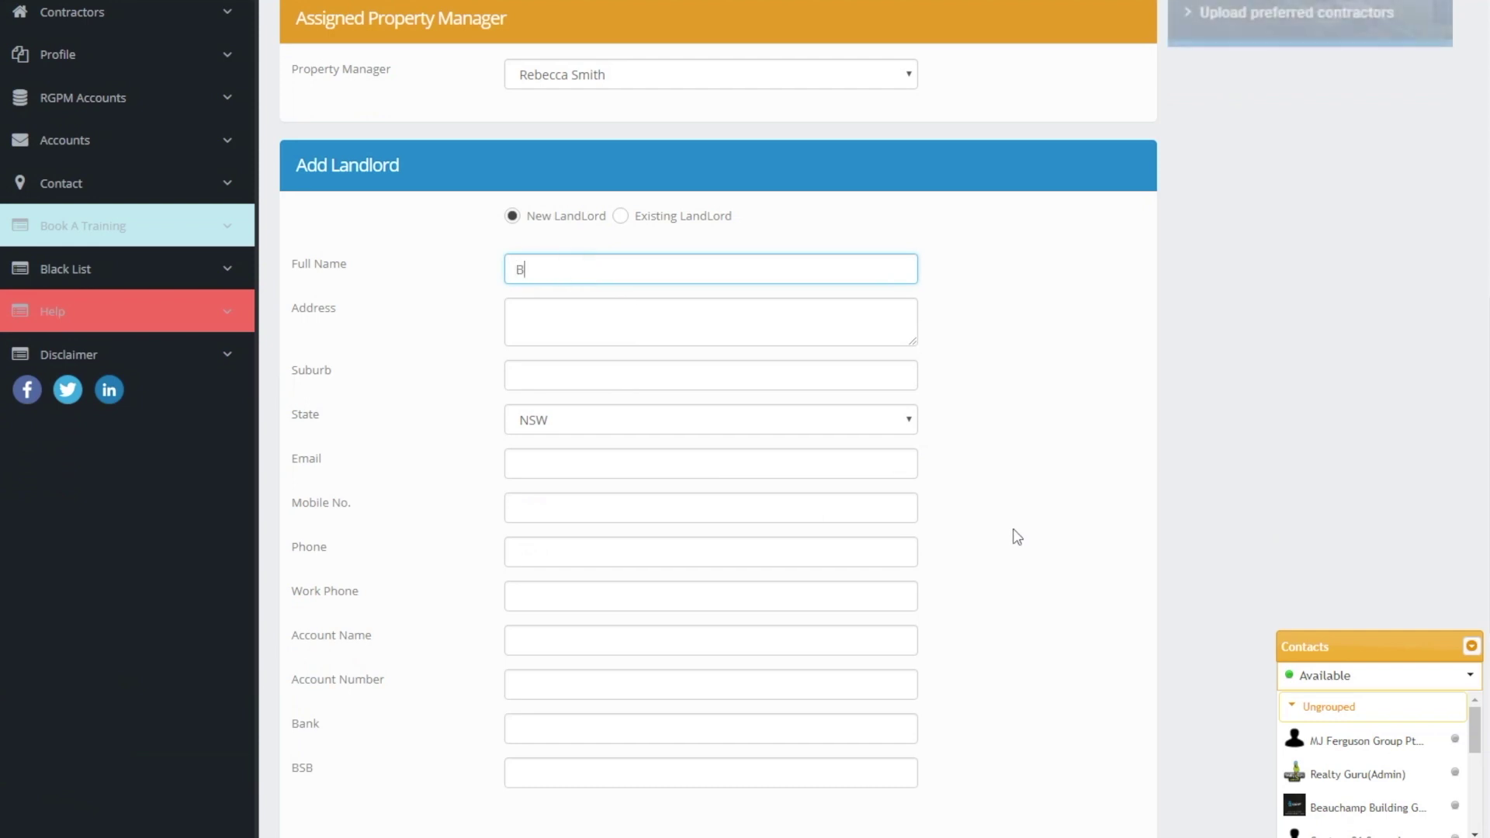
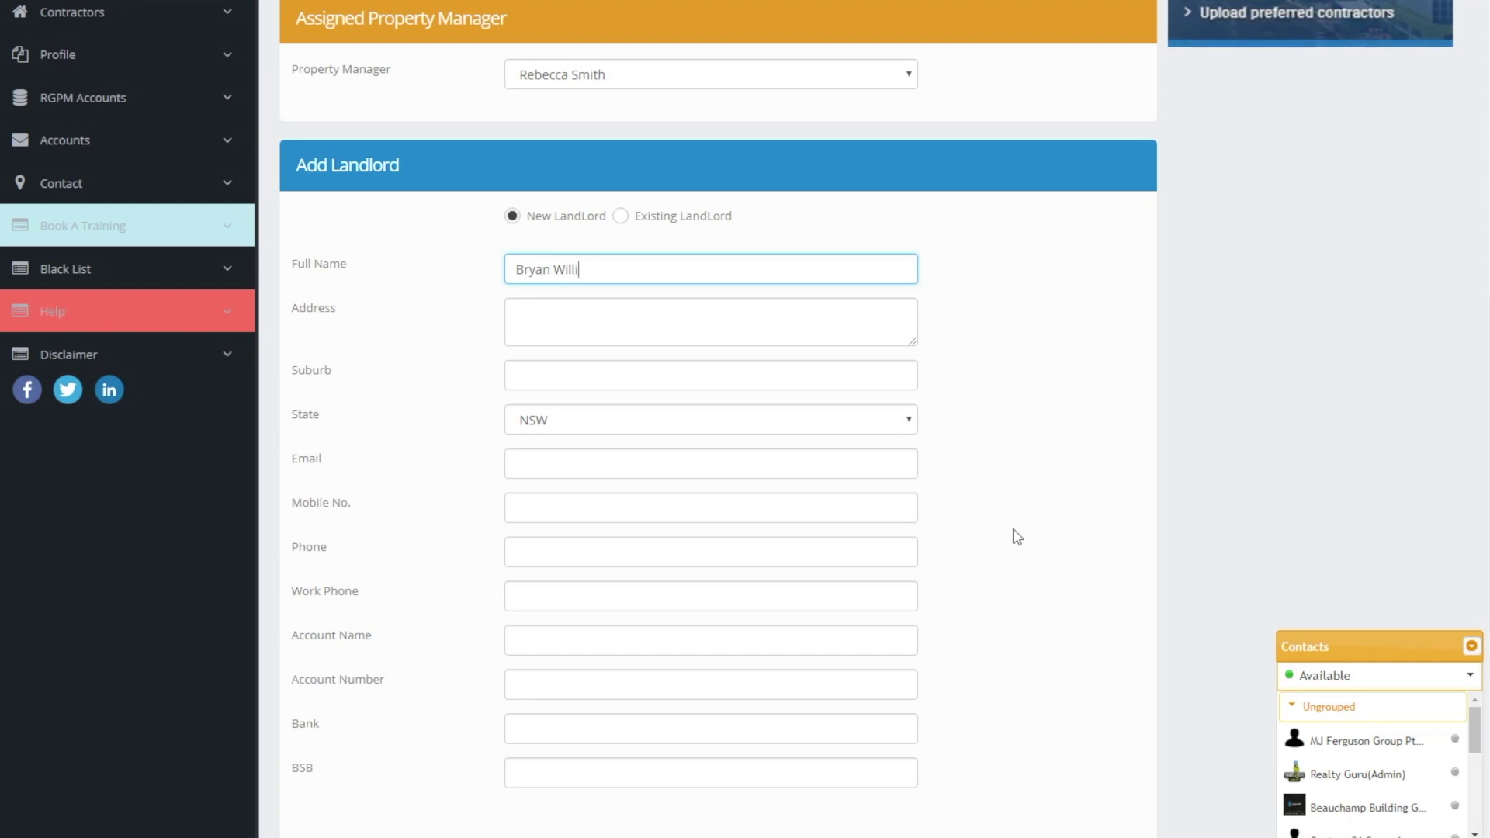
key(Tab)
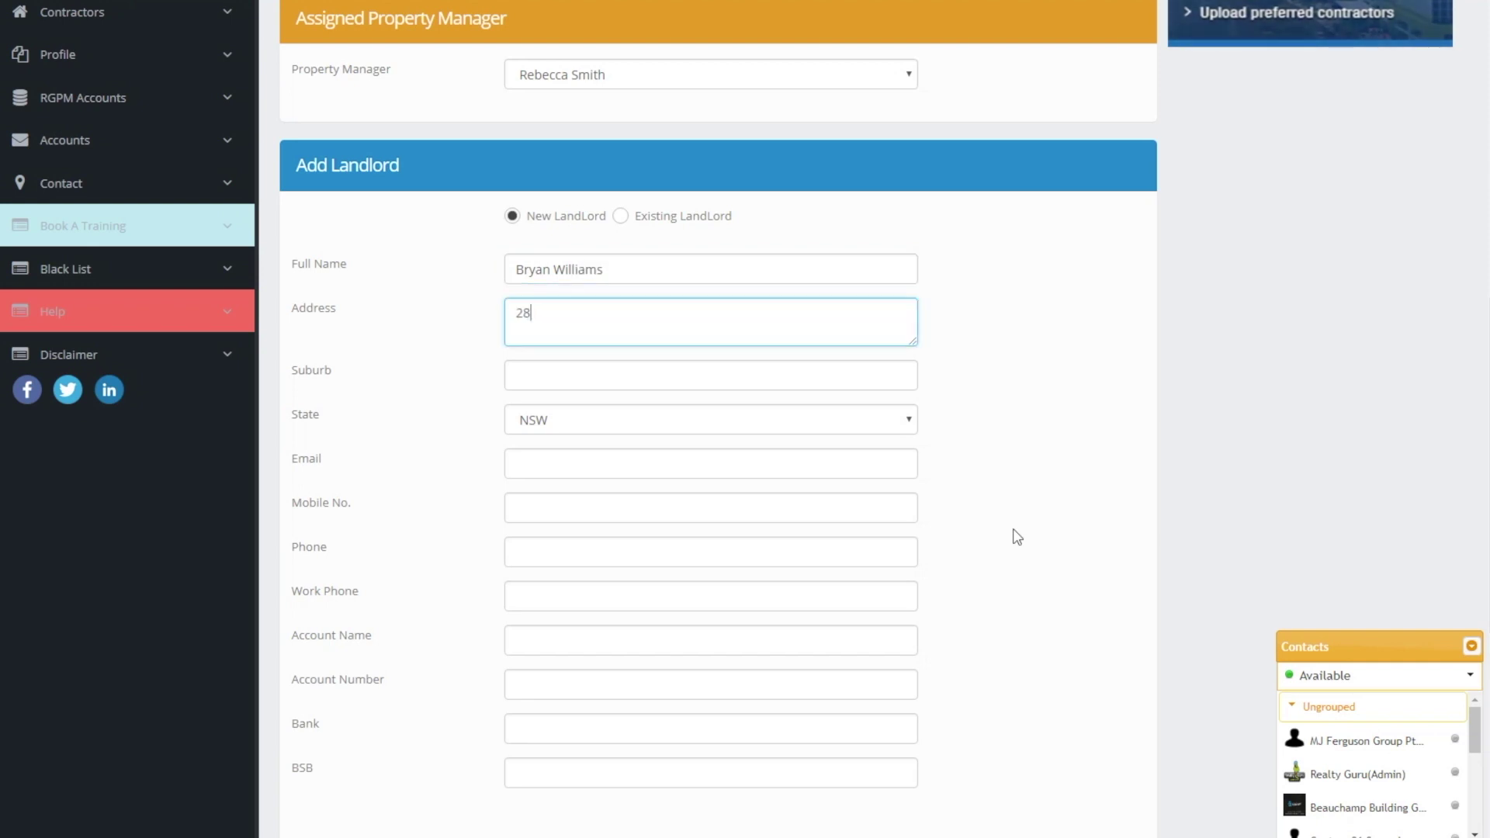
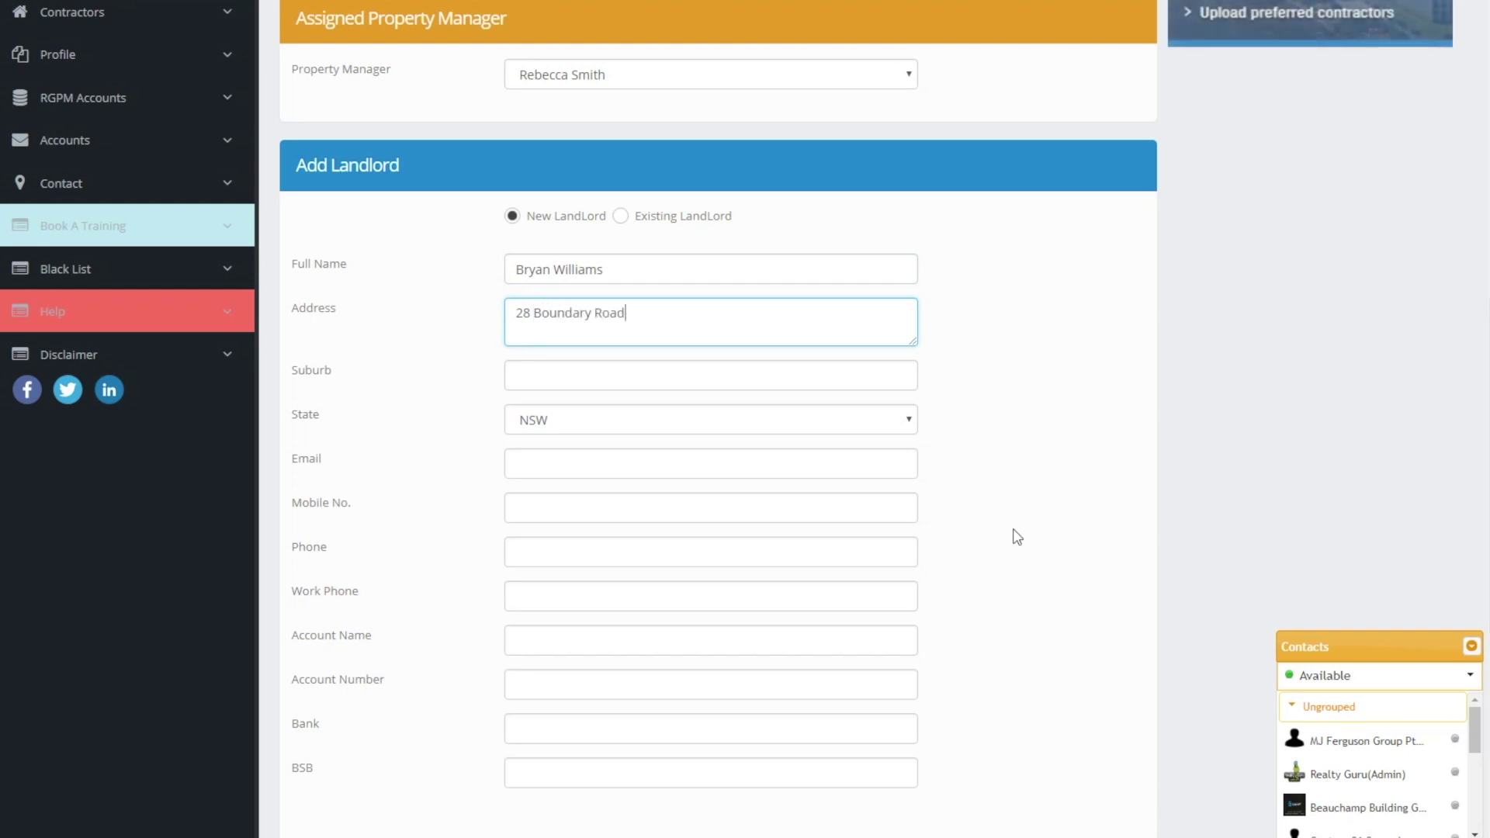
key(Tab)
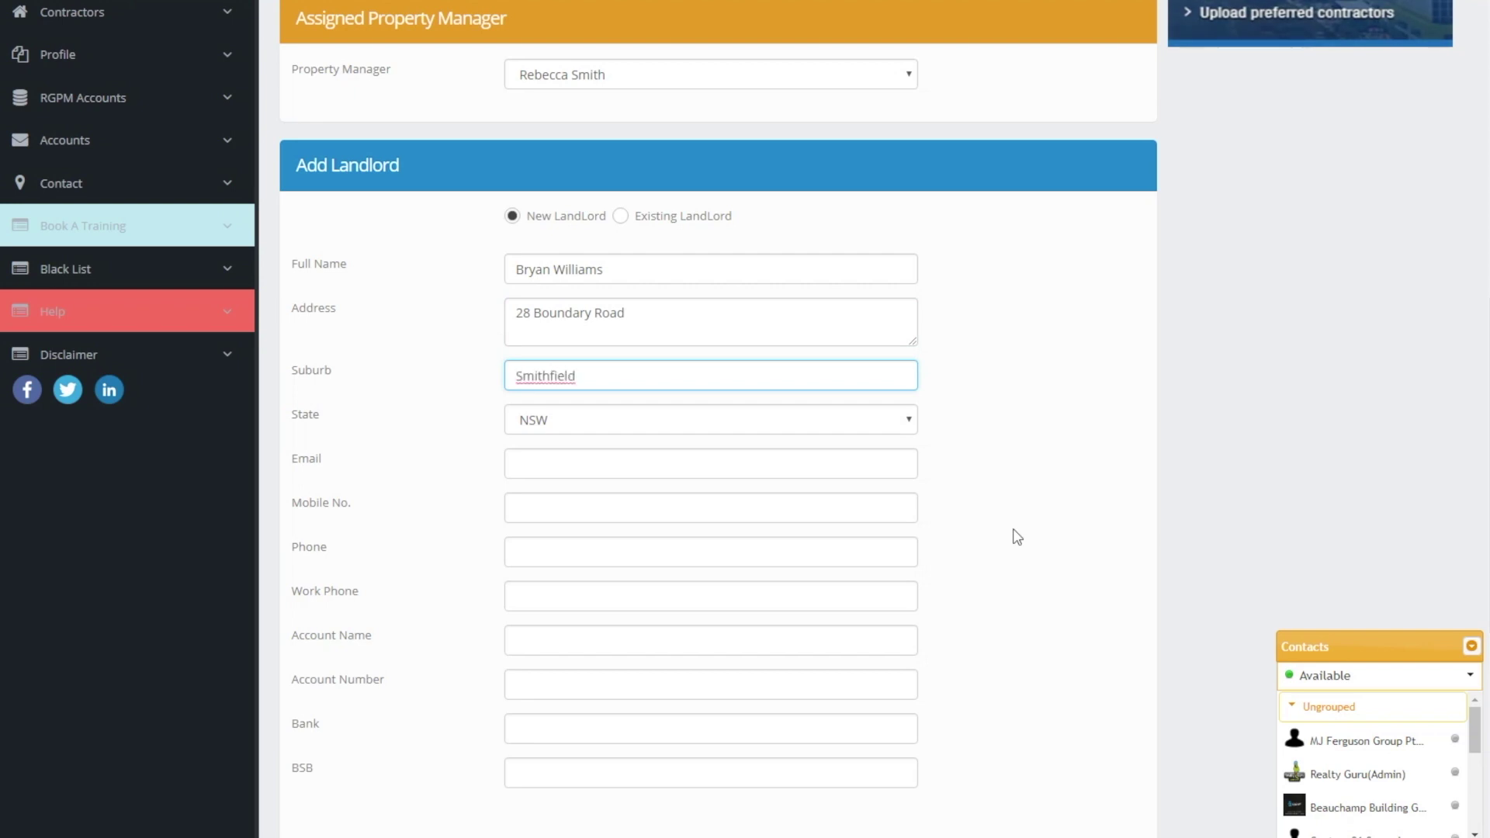
key(Tab)
key(Tab)
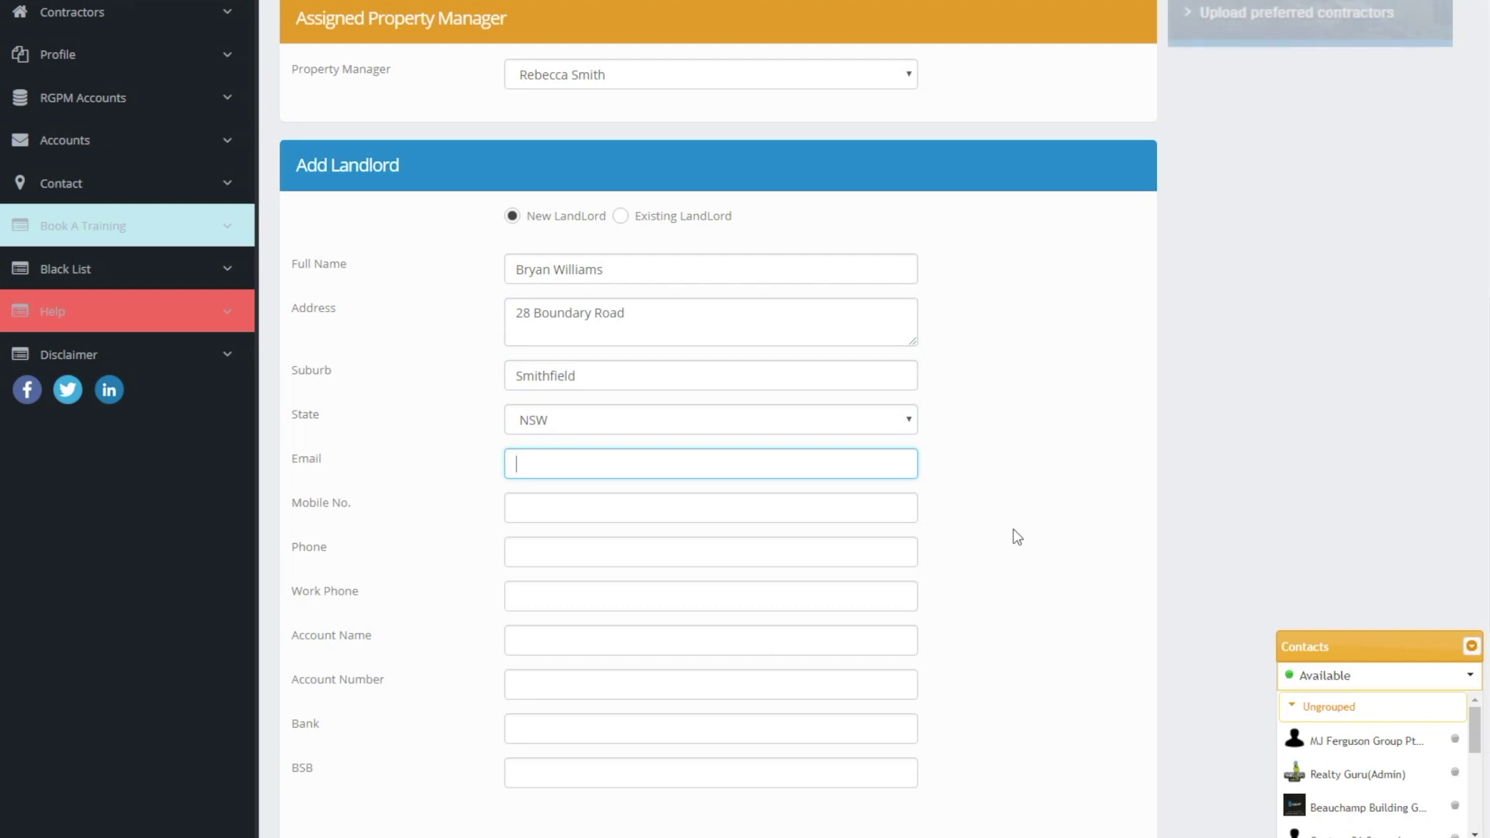
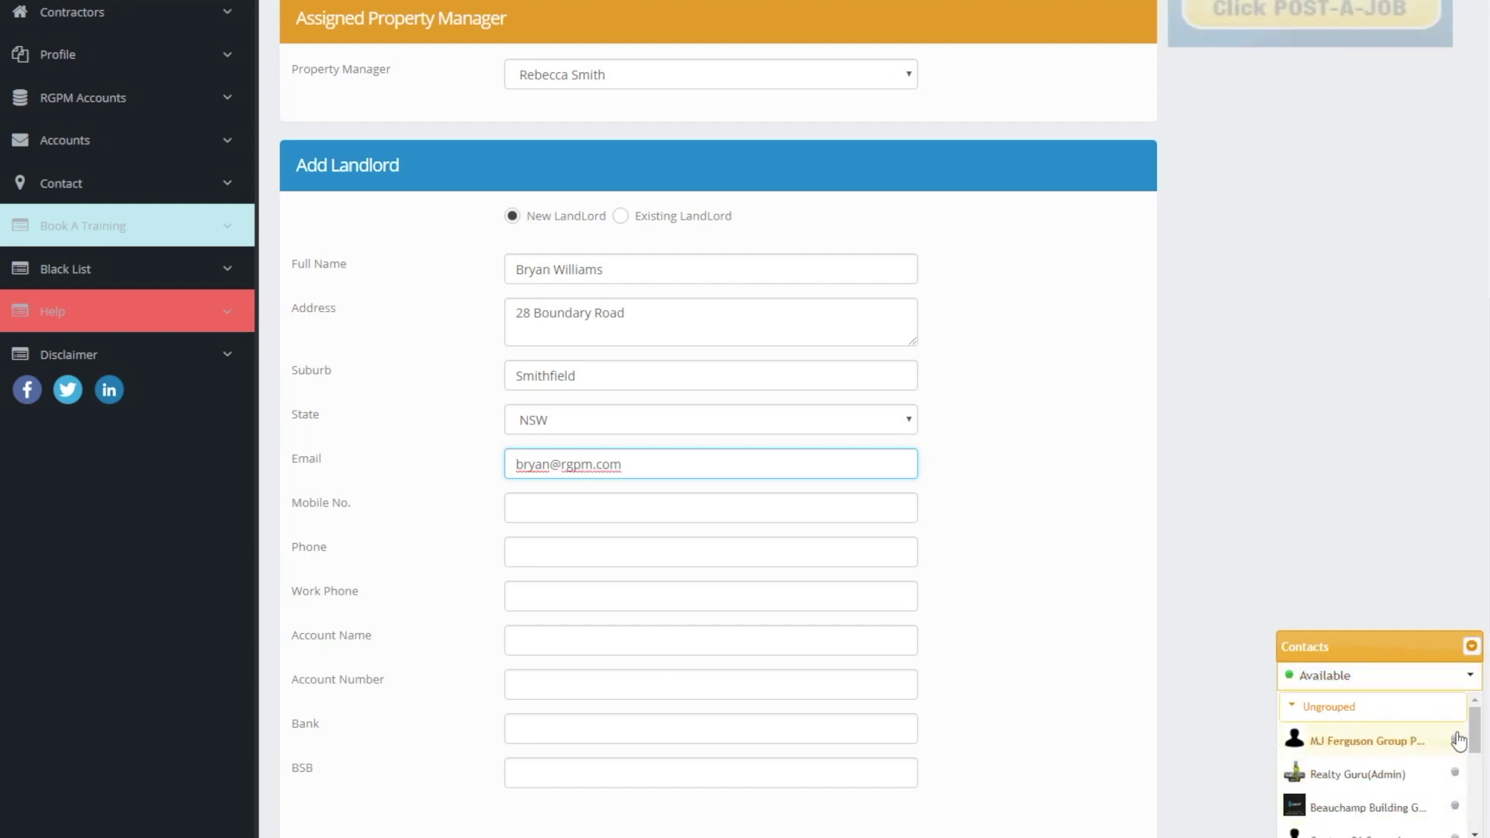
mouse_move(1474, 720)
mouse_down()
mouse_move(1476, 785)
mouse_move(1463, 722)
mouse_up()
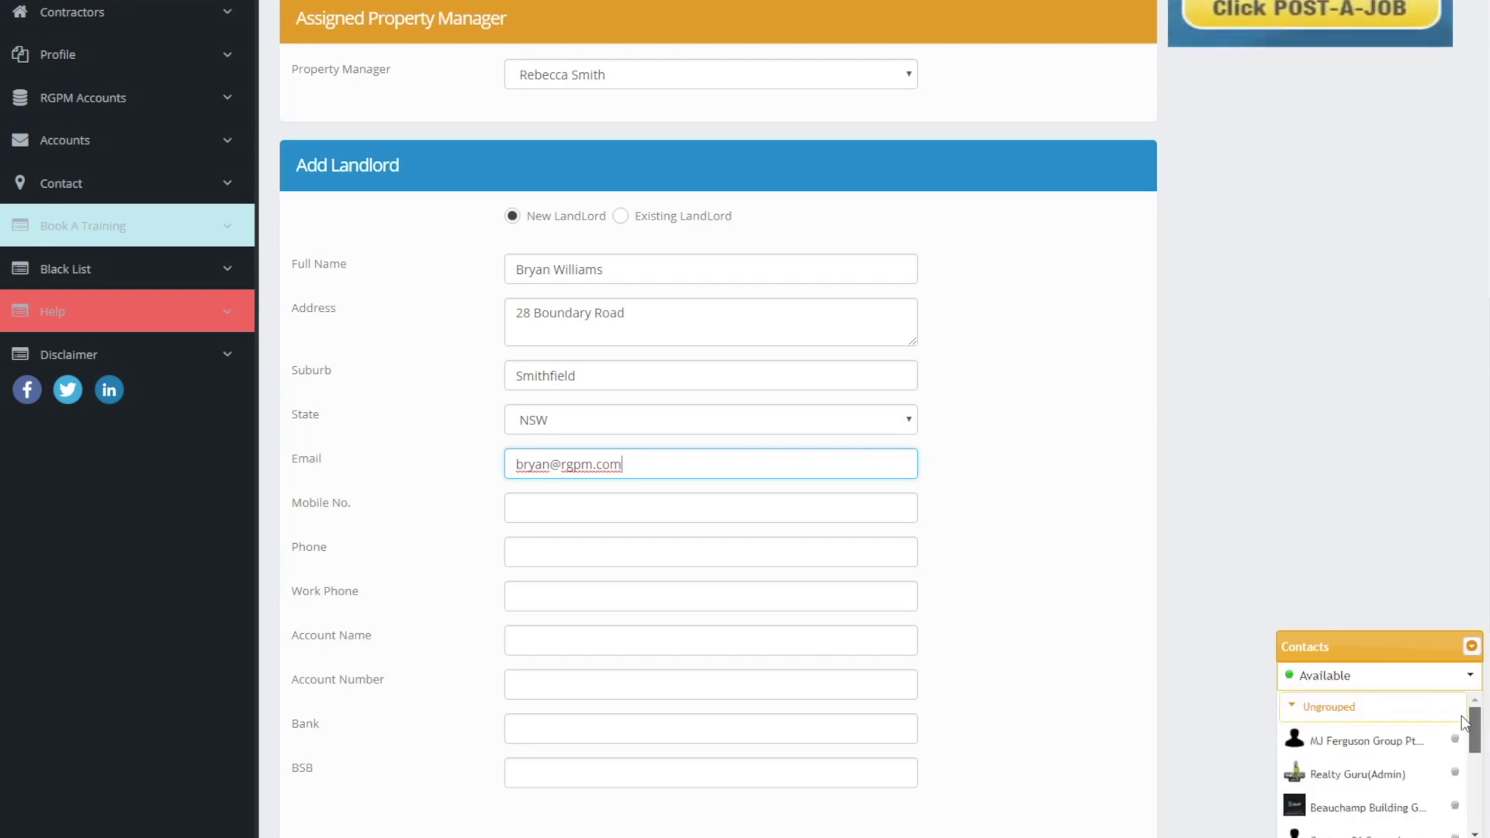
click(564, 512)
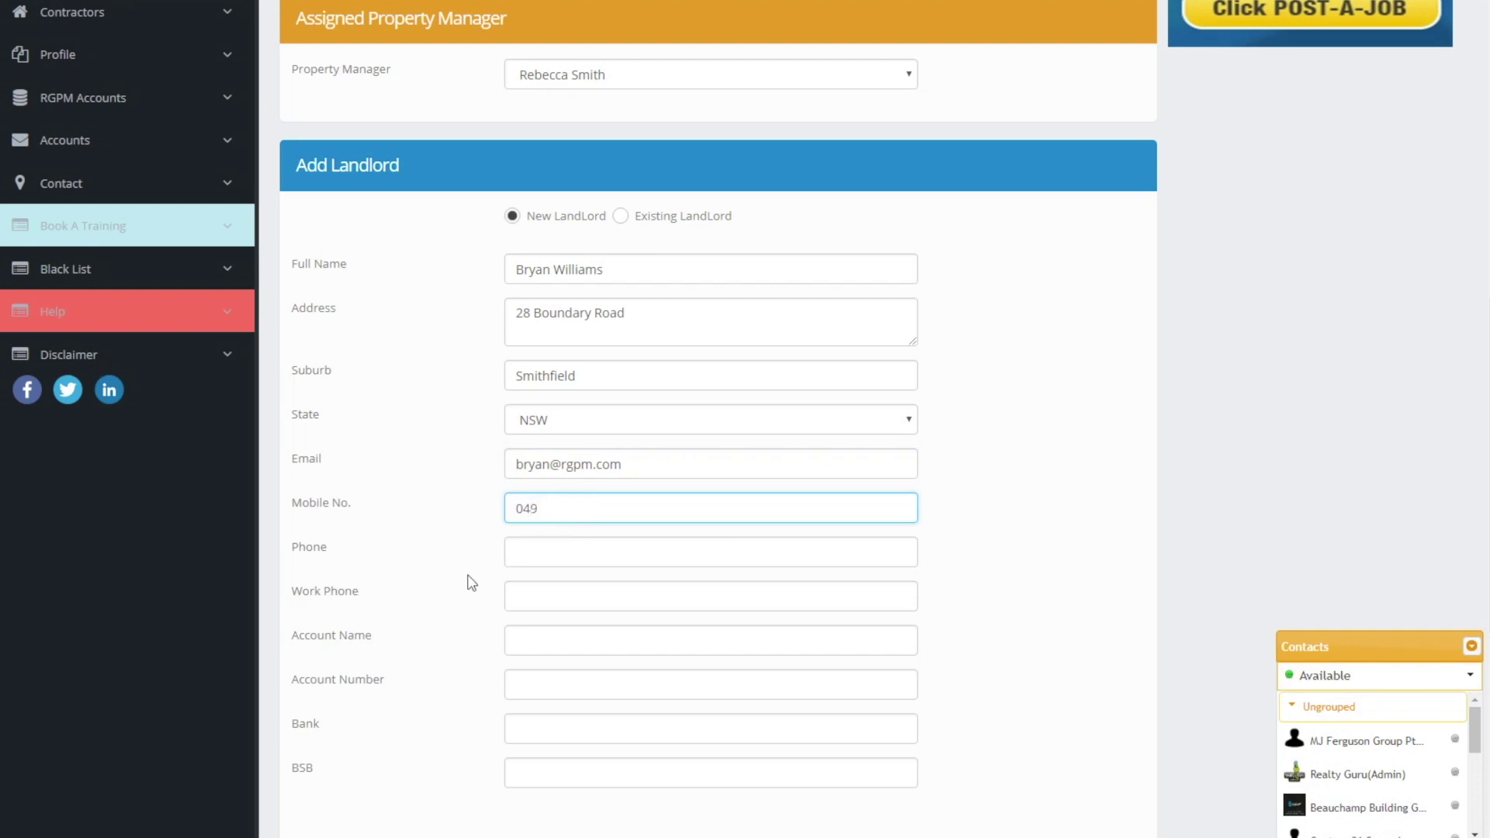
text(1248)
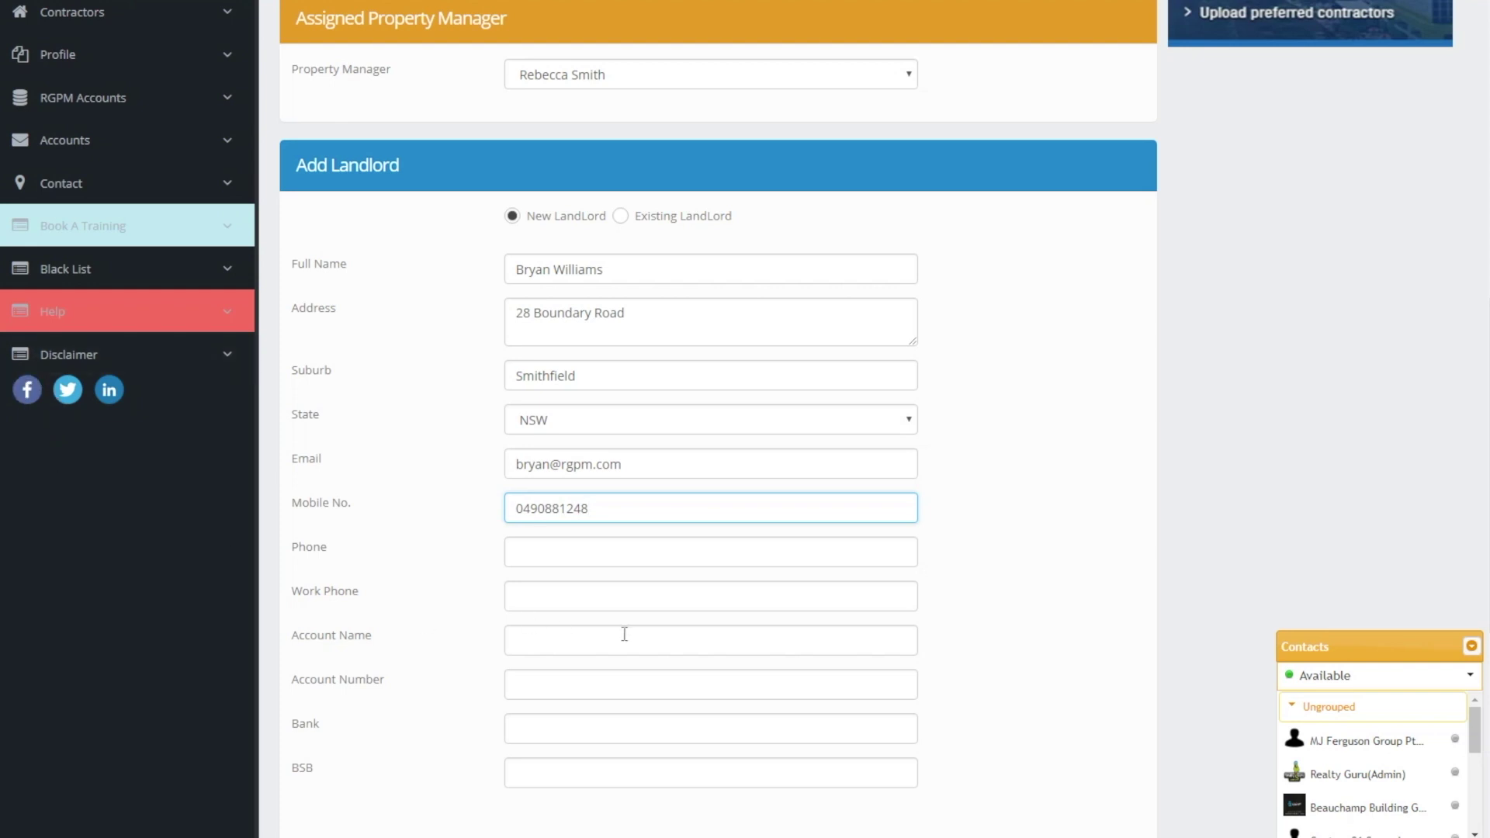
Attach AAA RGPM Profile Picture.jpg as the landlord's profile picture
scroll(626, 634, down, 4)
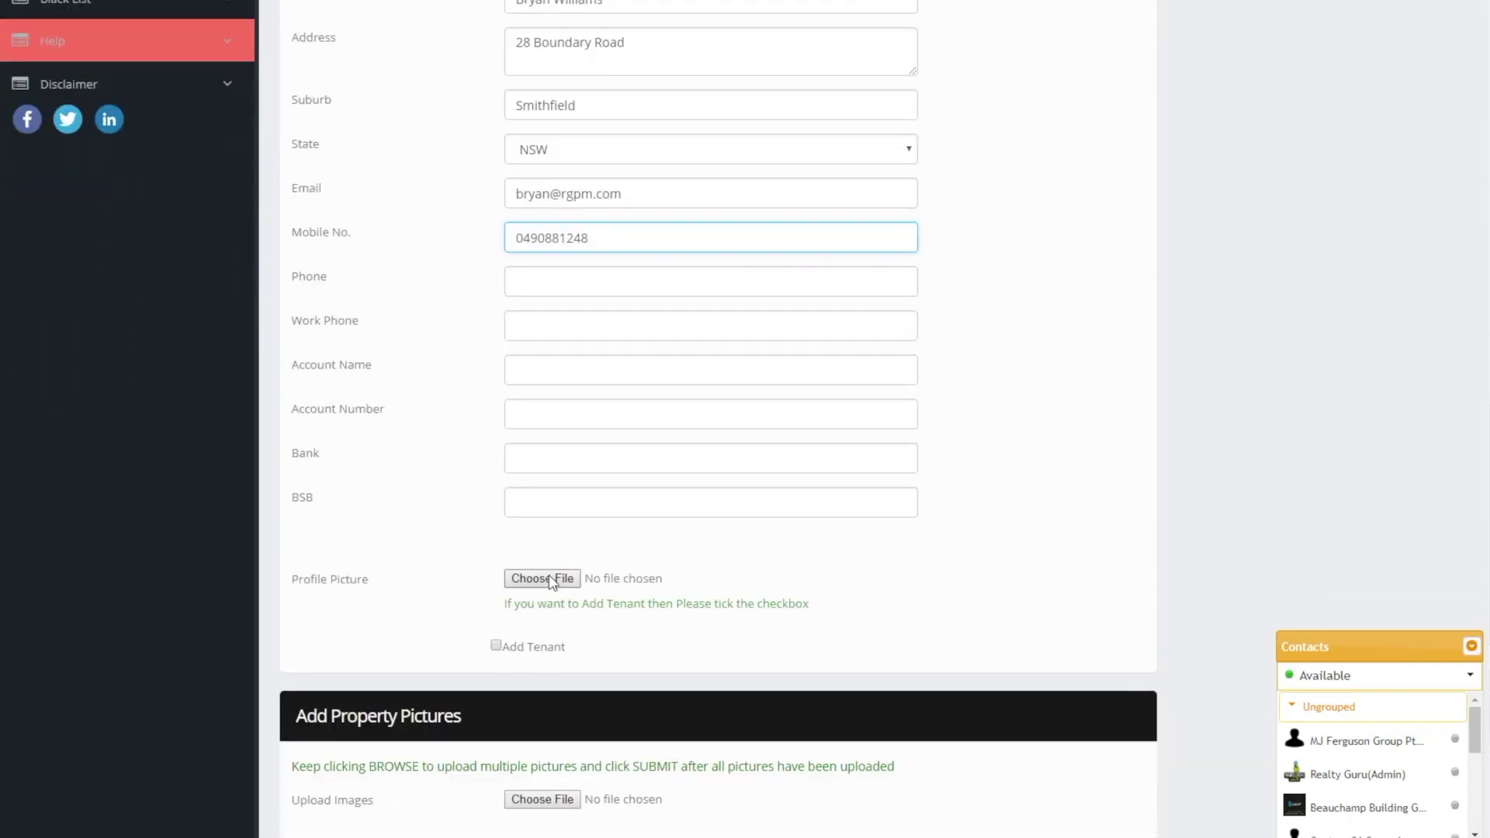
click(552, 581)
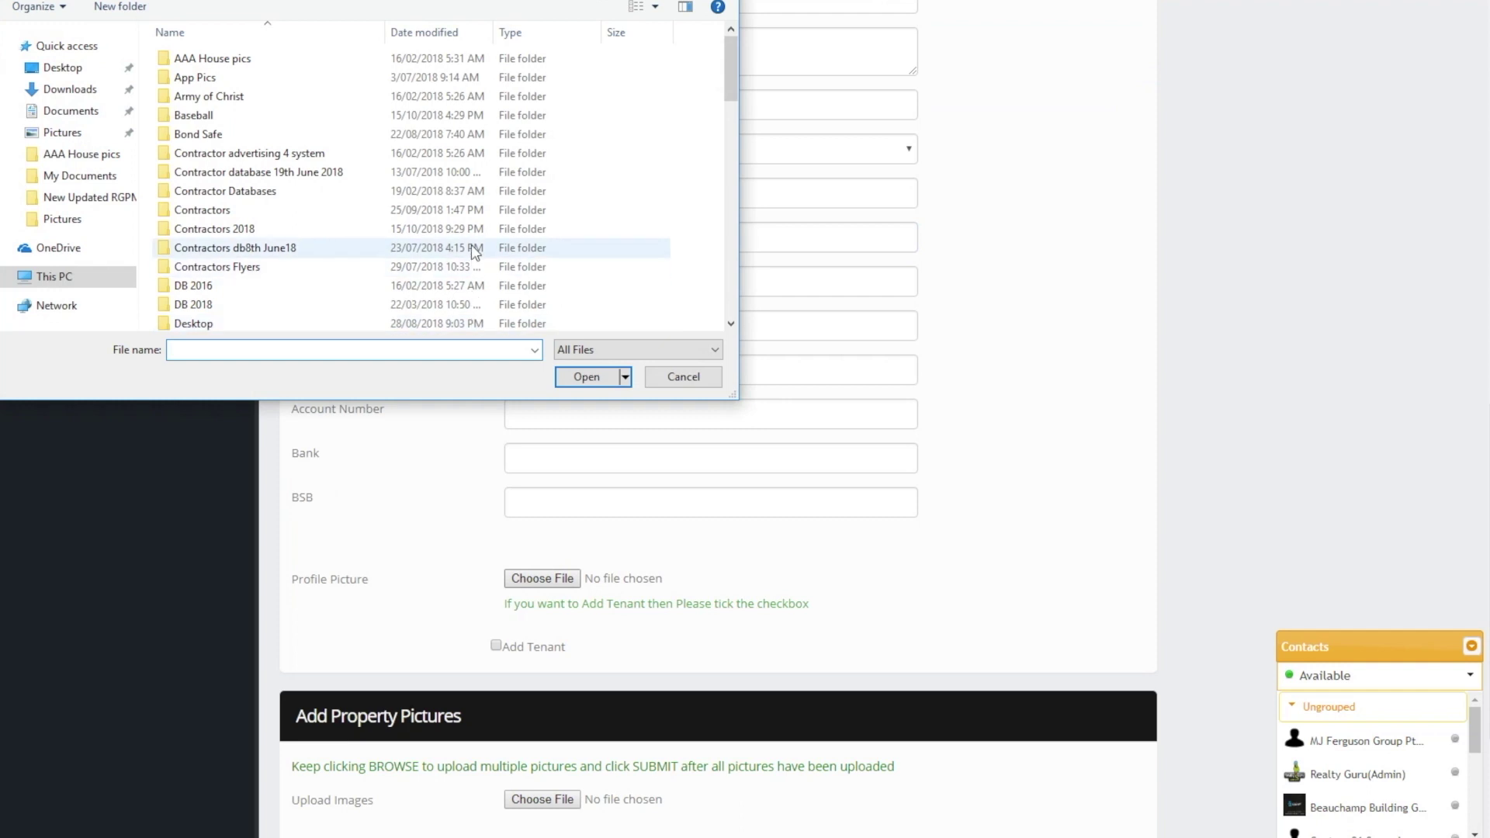
scroll(472, 244, down, 15)
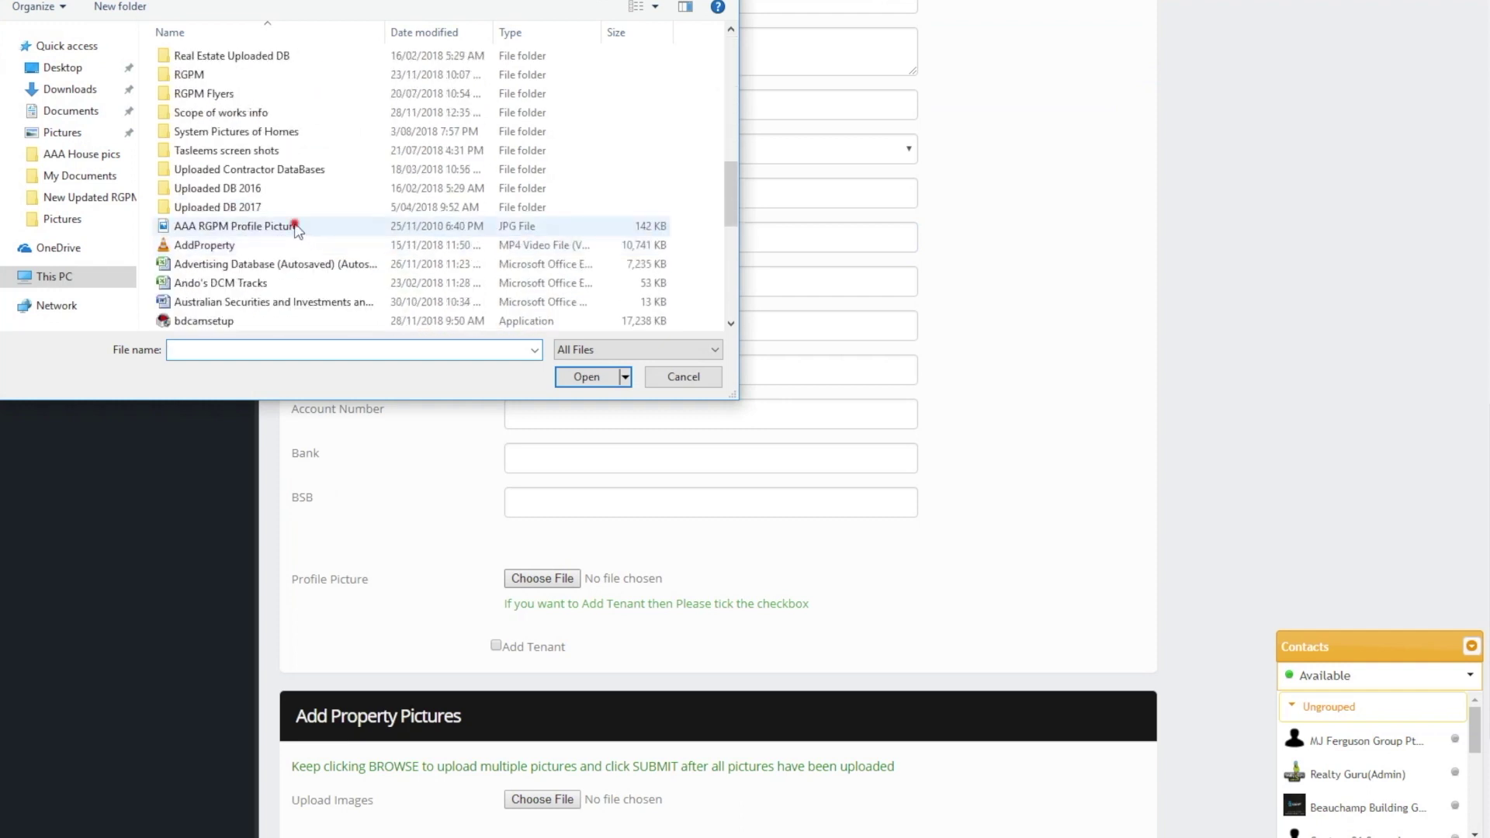
double_click(295, 226)
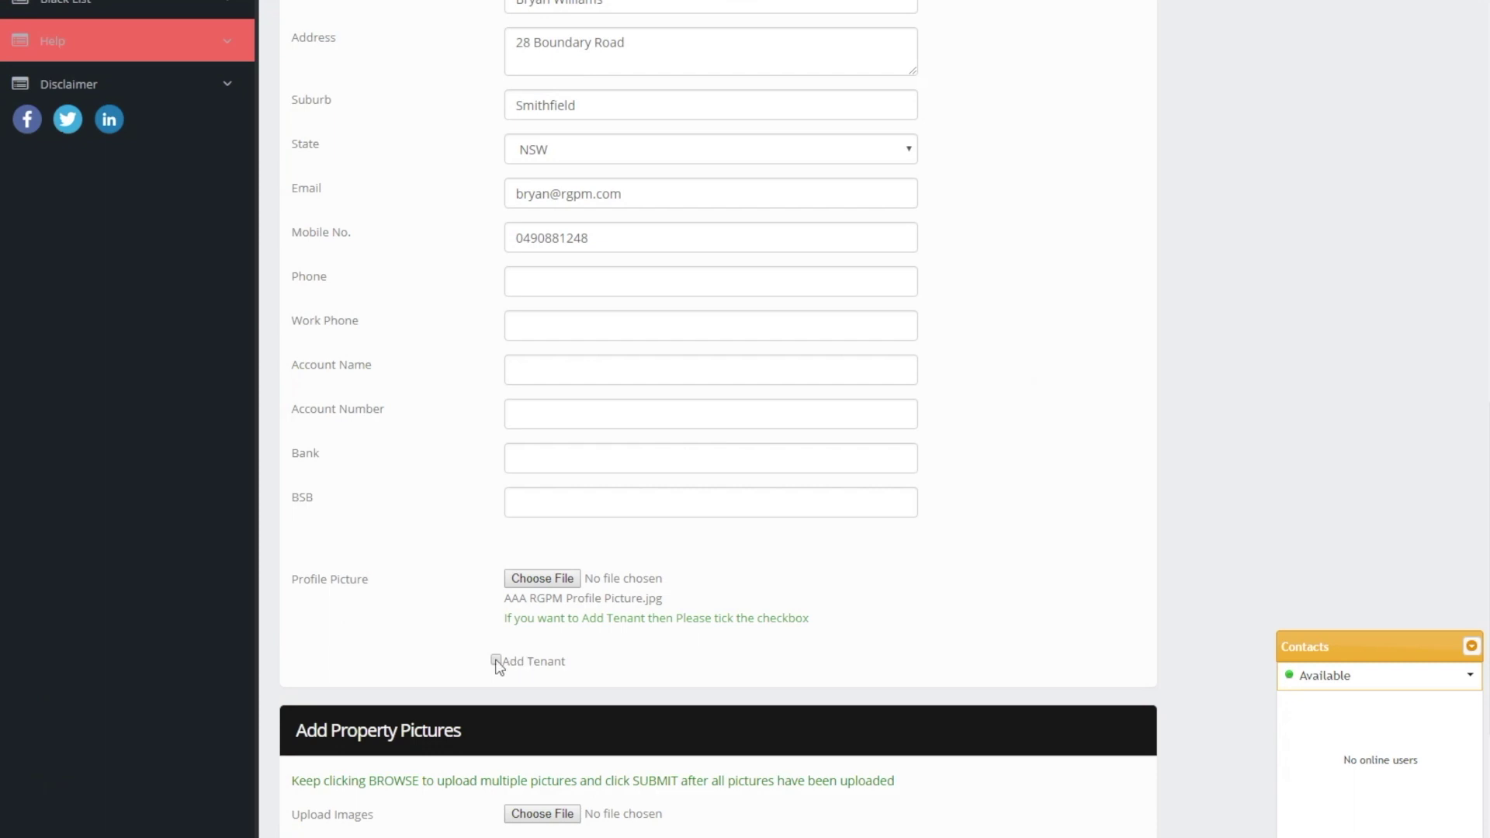
Tick Add Tenant to reveal the tenant details section
click(495, 660)
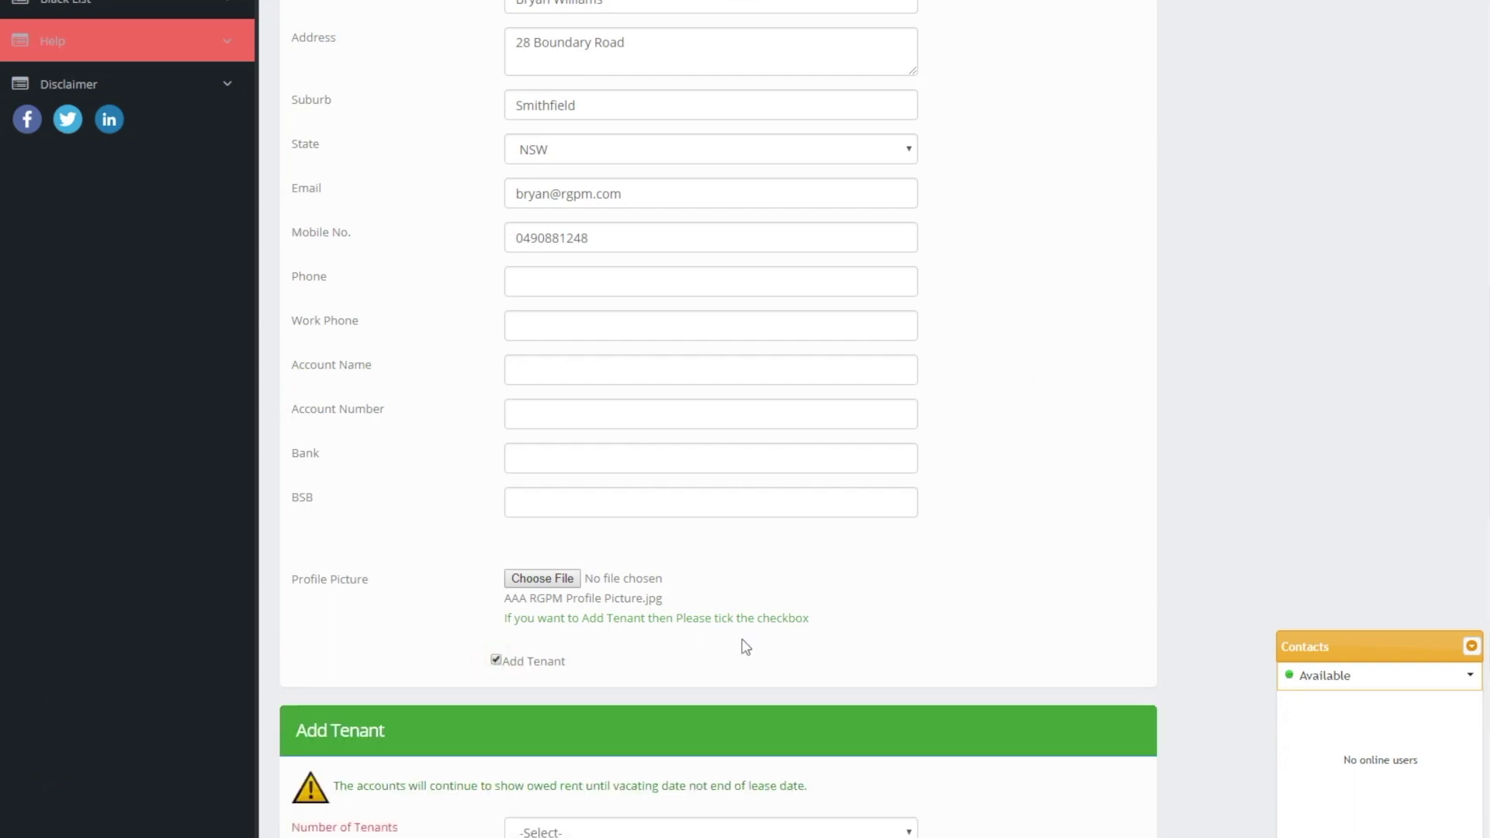
scroll(769, 634, down, 1)
scroll(769, 635, down, 4)
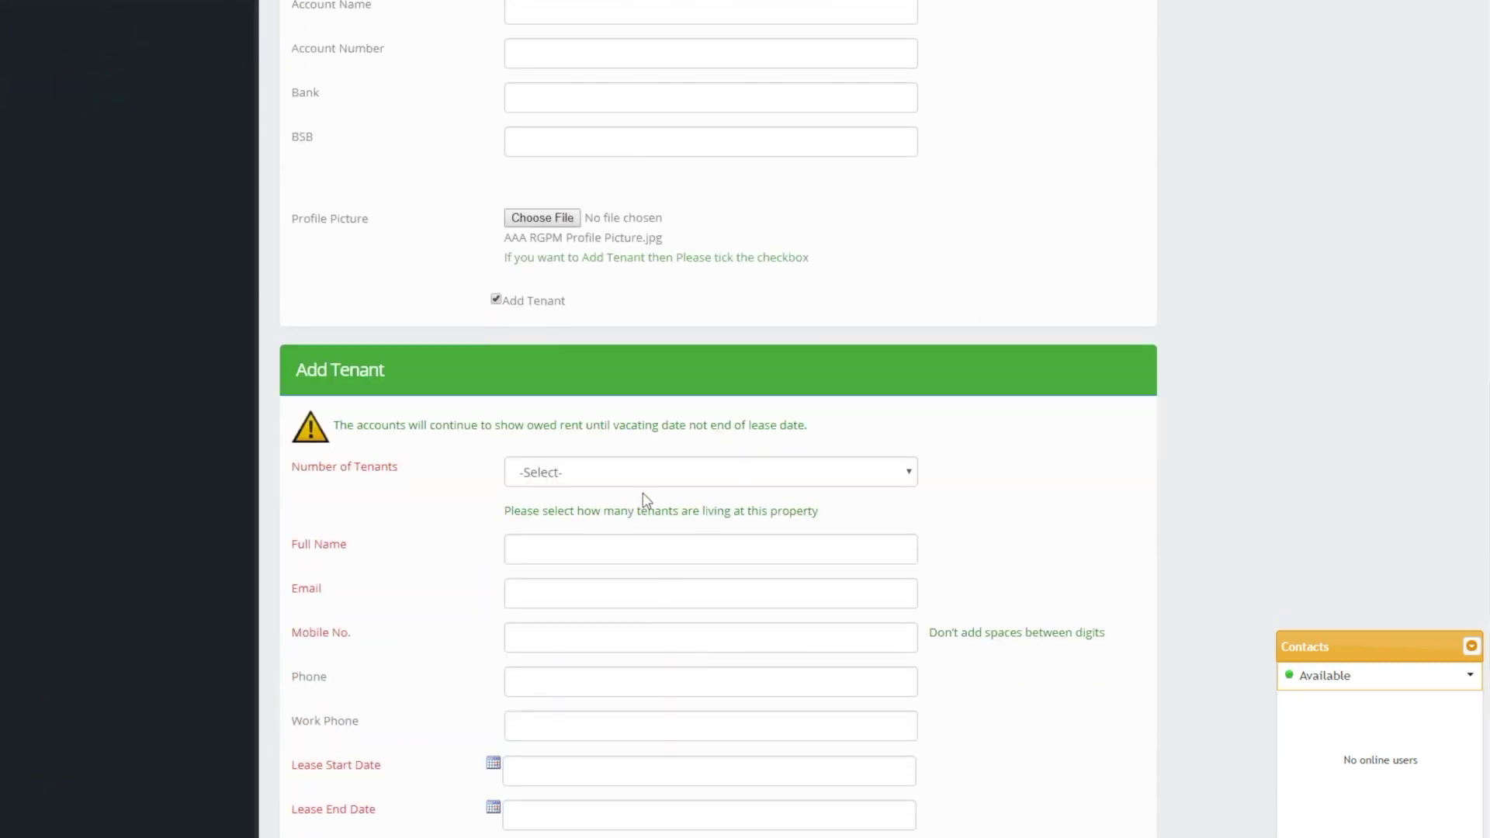
click(635, 473)
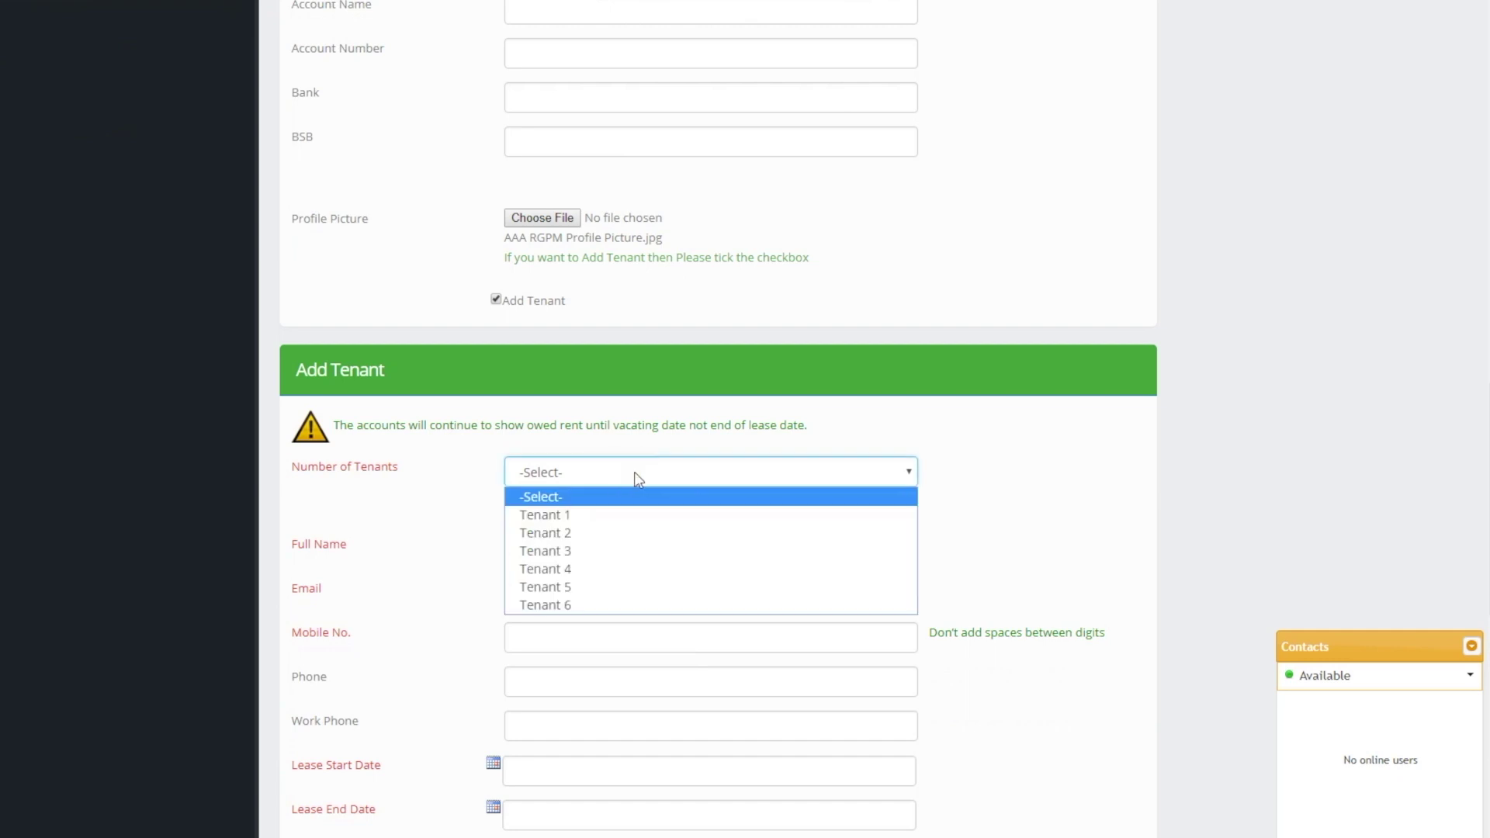
Set Number of Tenants to Tenant 1 and enter the tenant's name, e-mail, mobile, phone and work phone
click(618, 516)
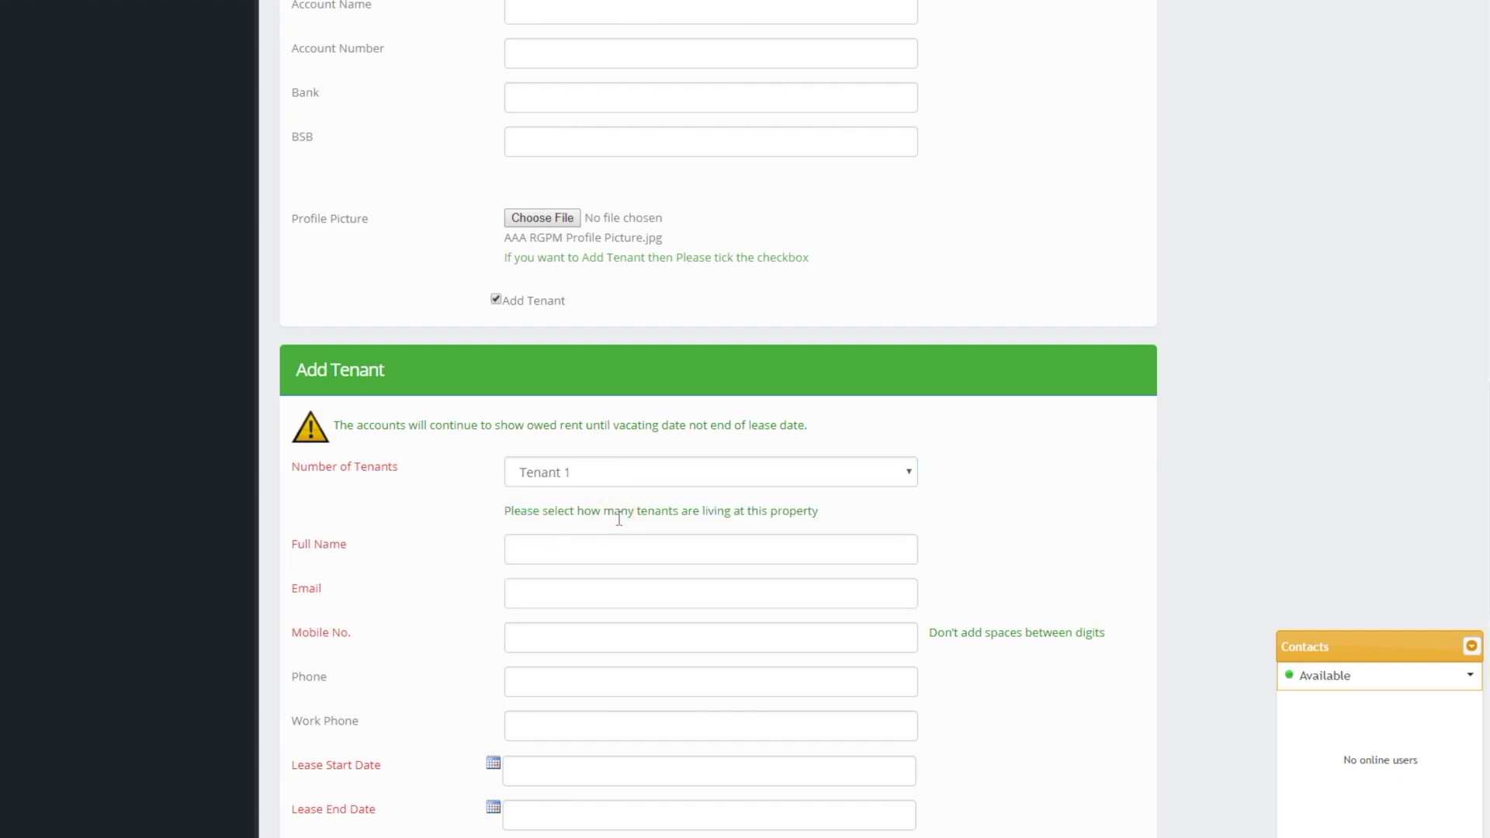
click(599, 544)
scroll(599, 544, down, 2)
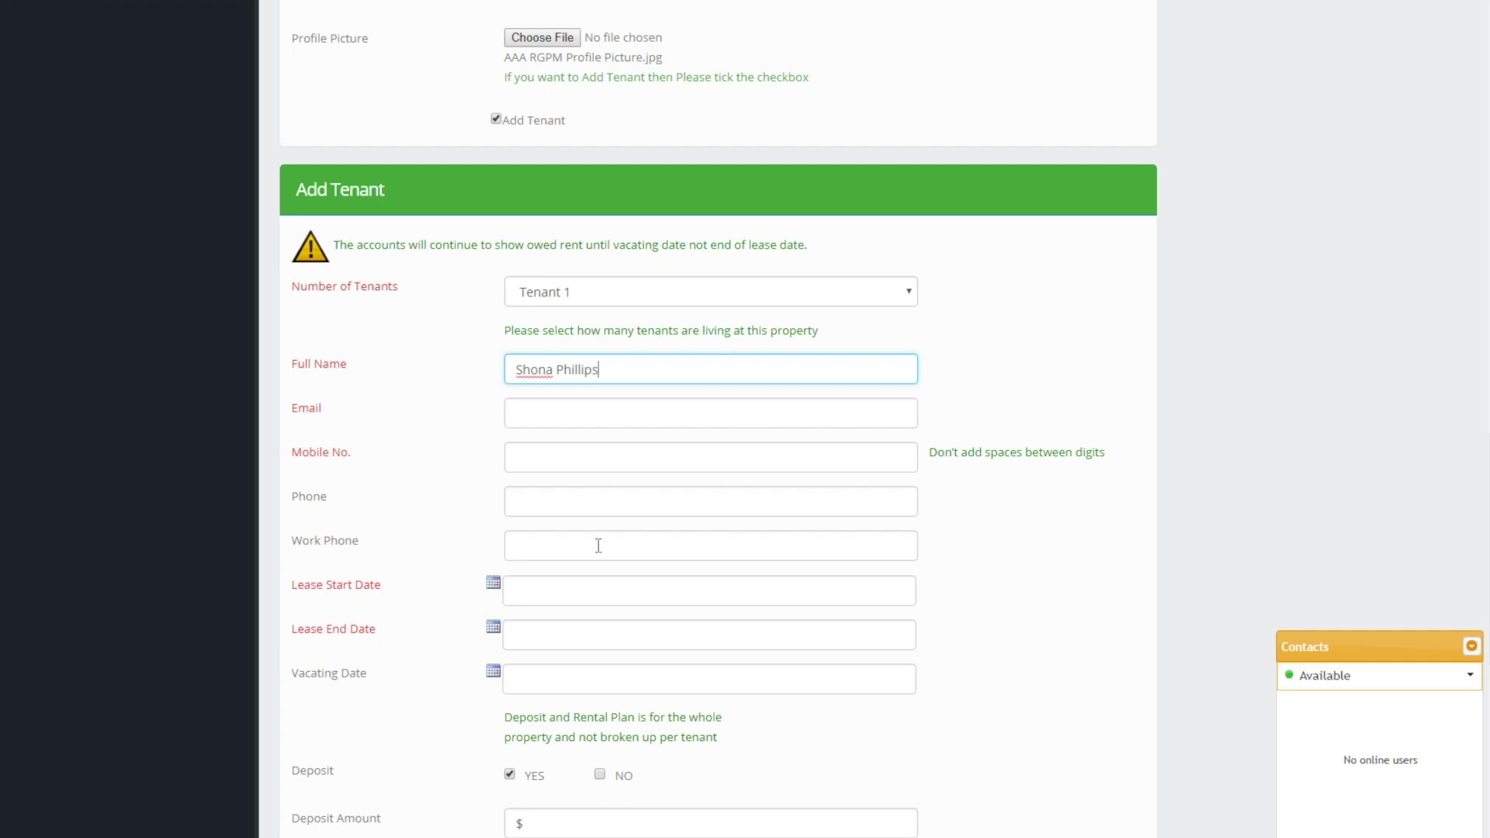
key(Tab)
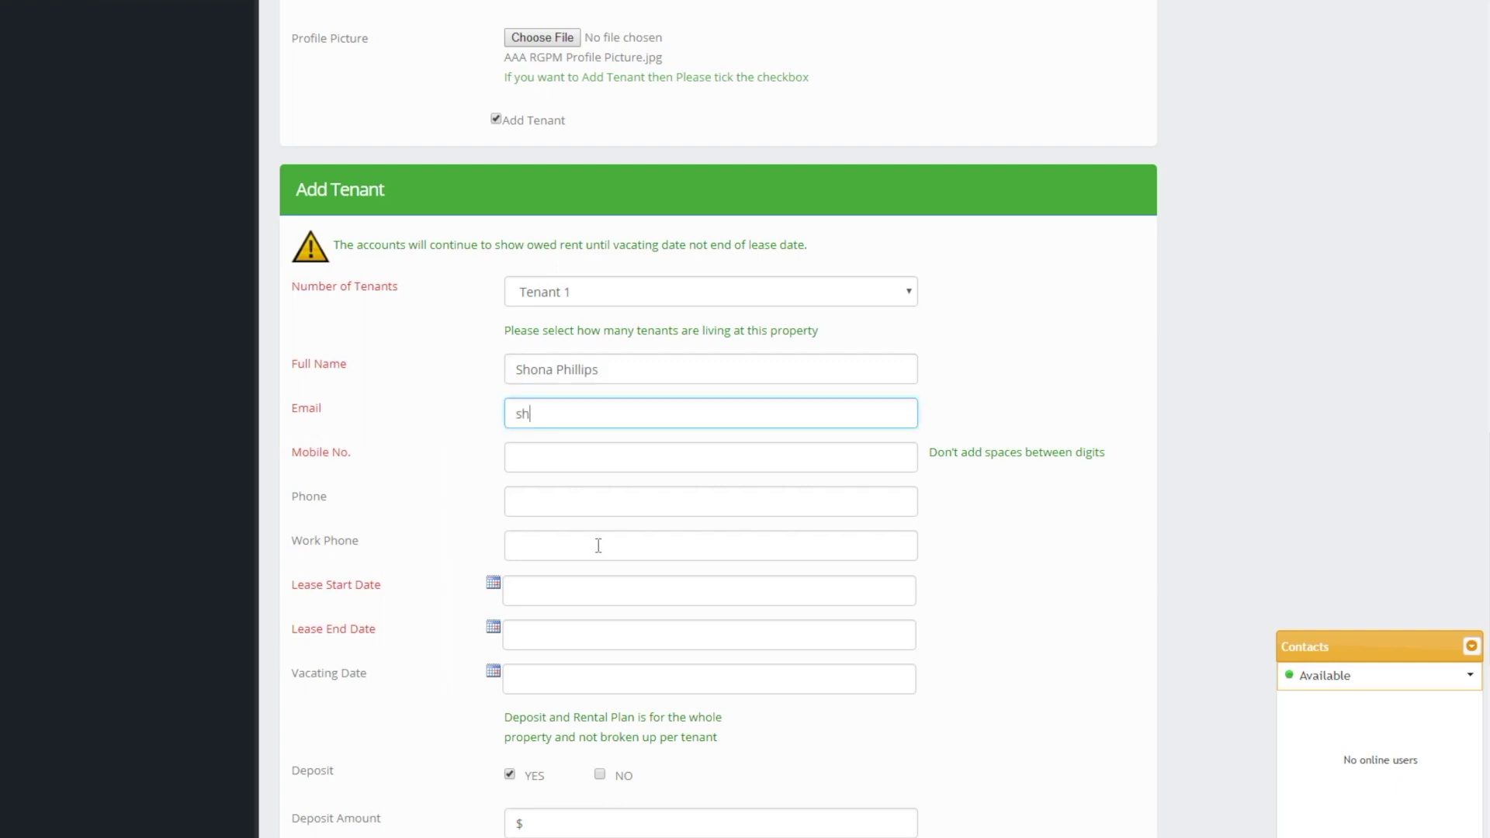
key(Tab)
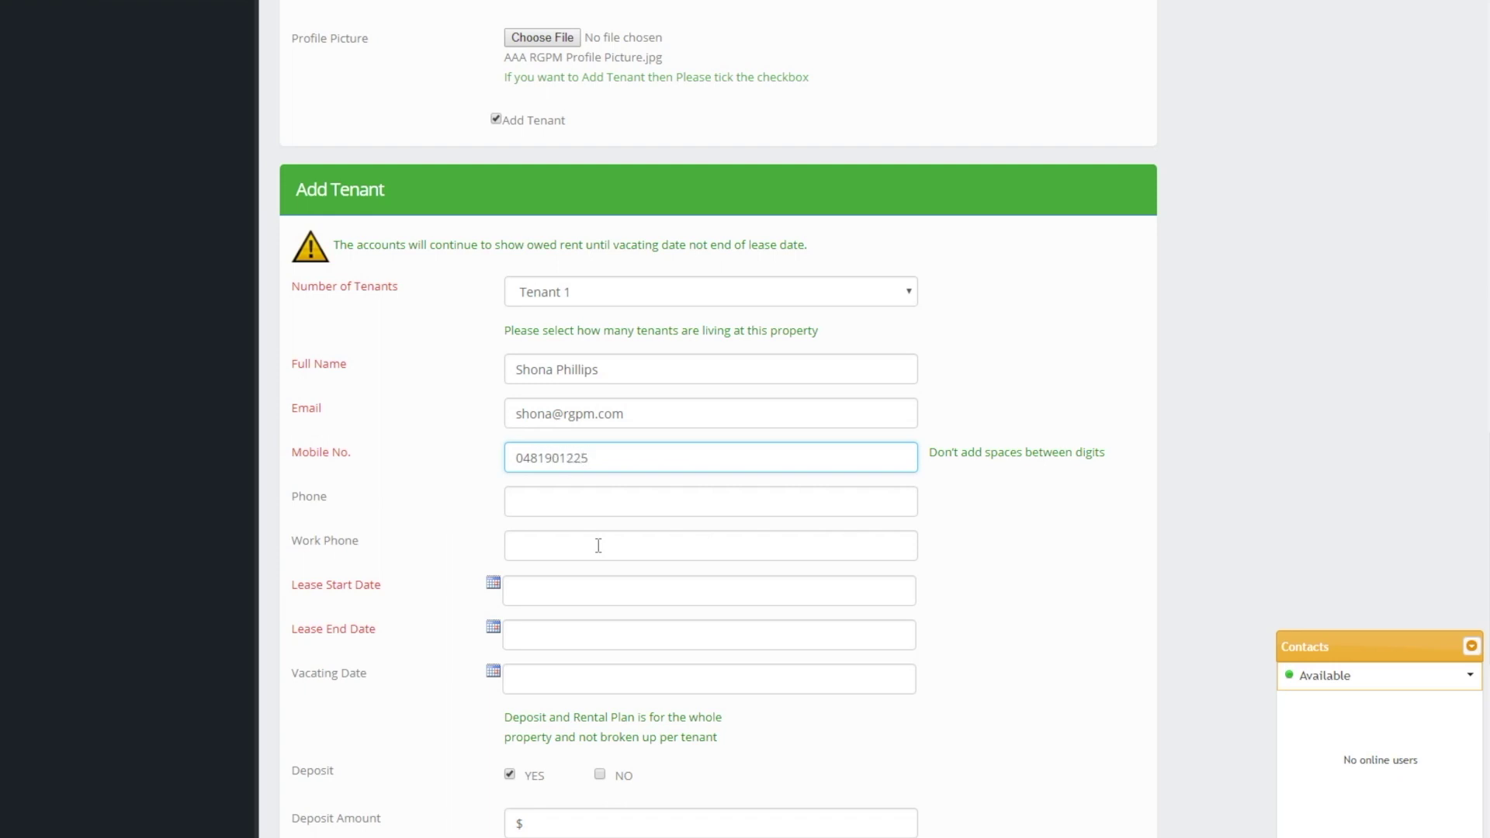
click(578, 499)
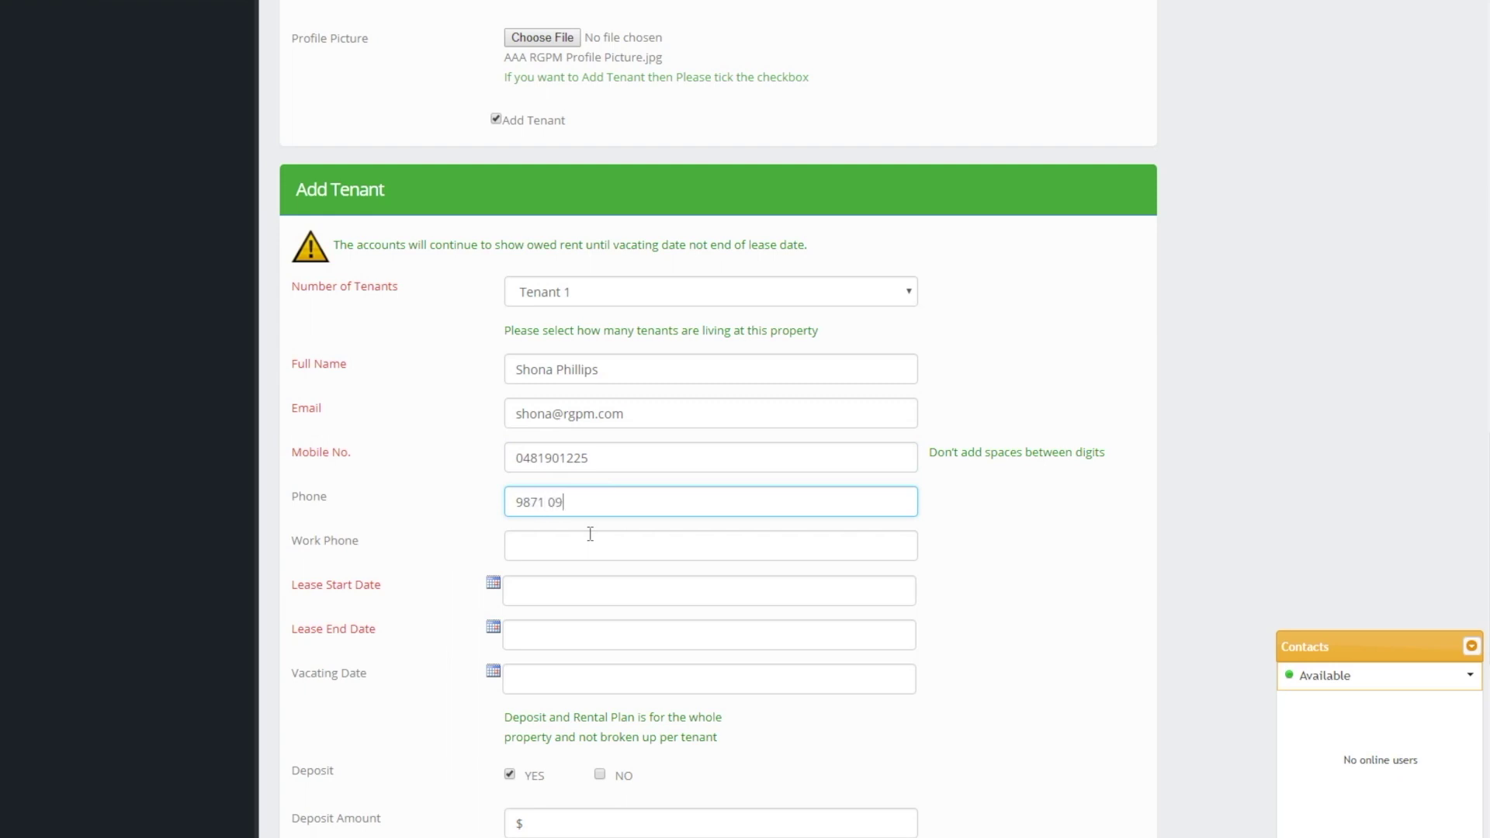
click(549, 555)
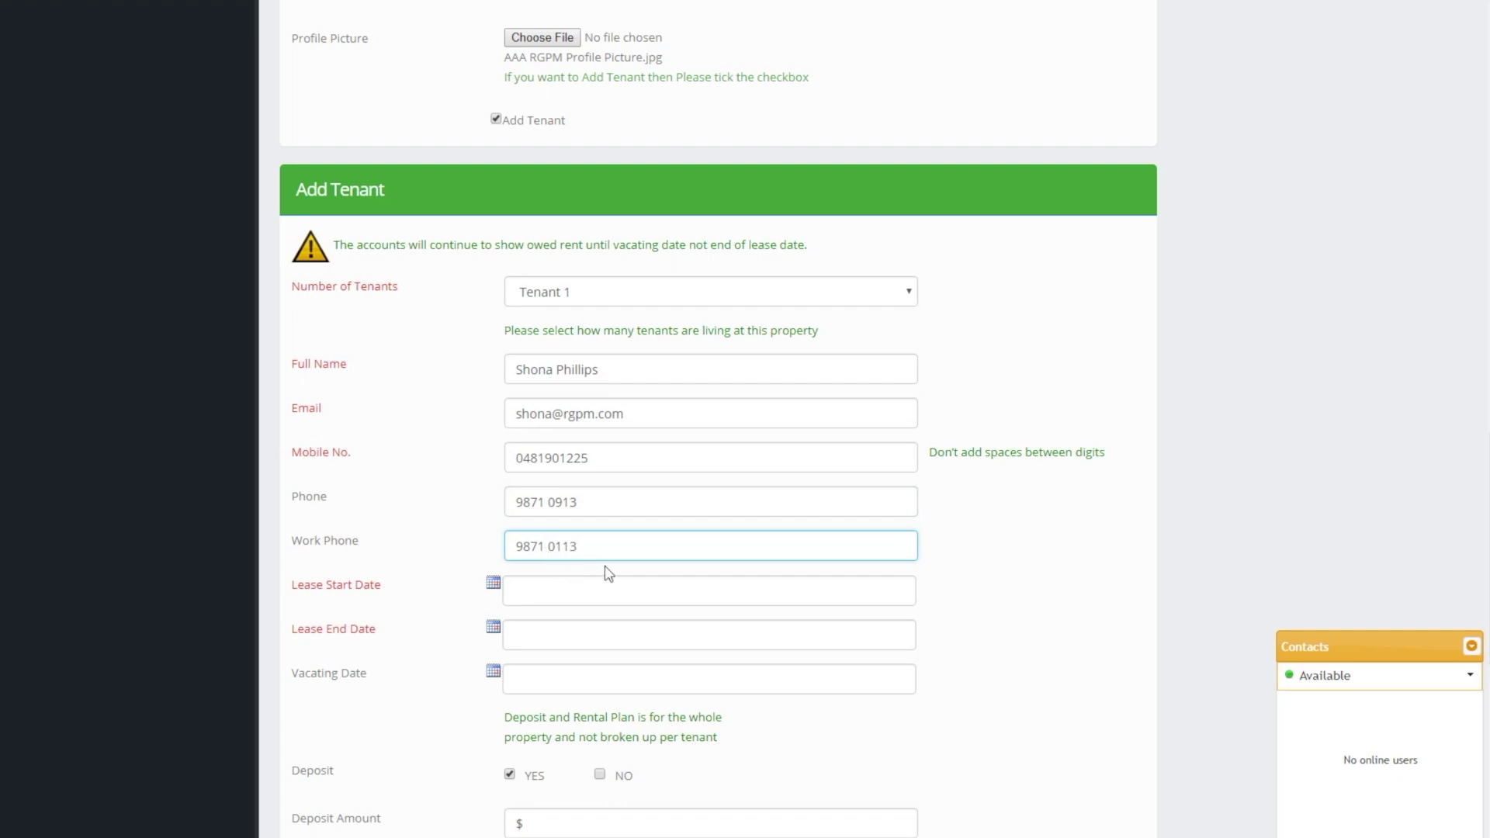
scroll(609, 574, down, 2)
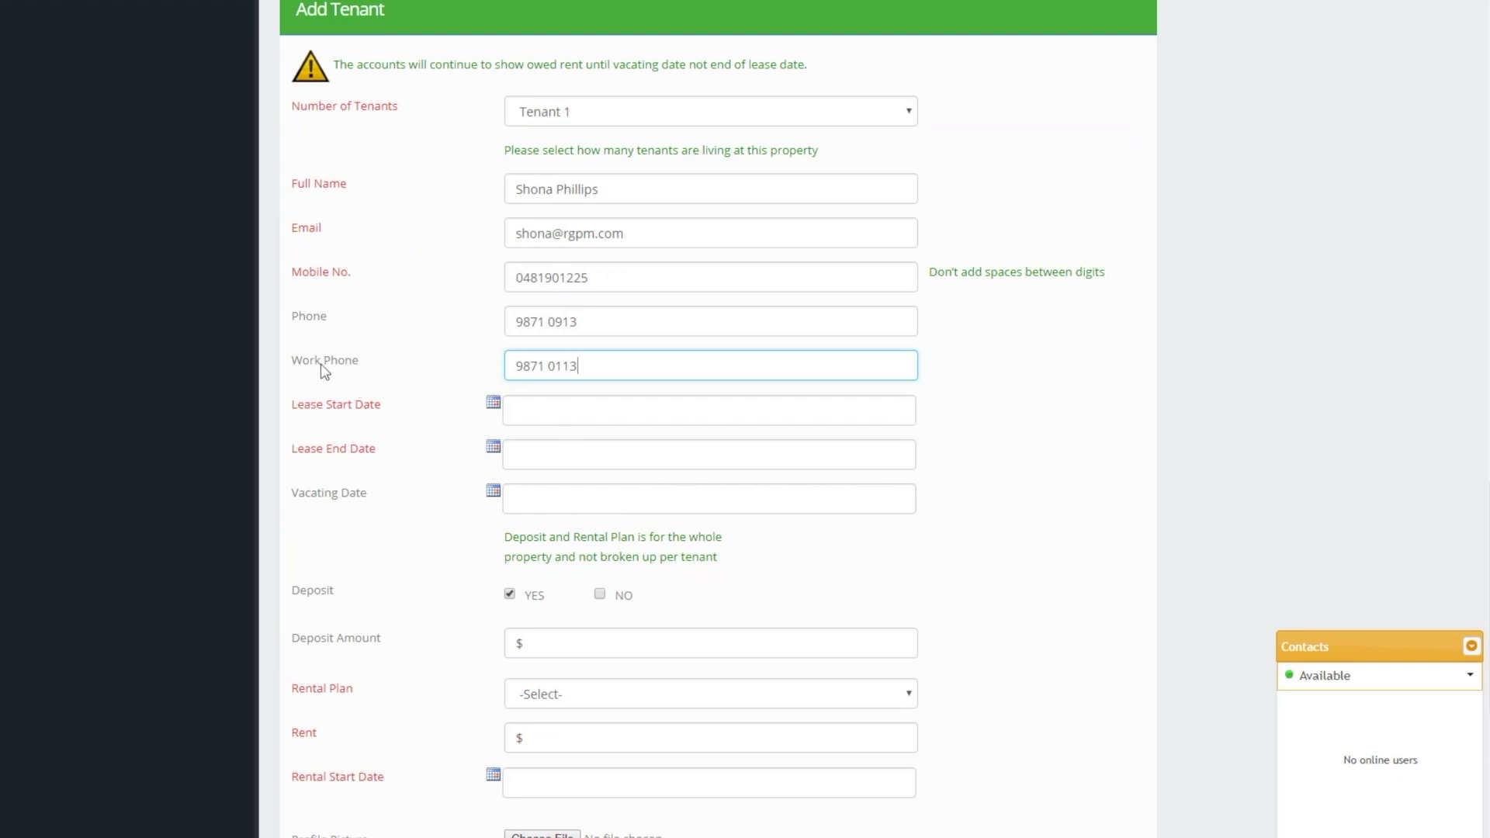
Set the lease to run from 28/11/2018 to 28/11/2019
click(495, 406)
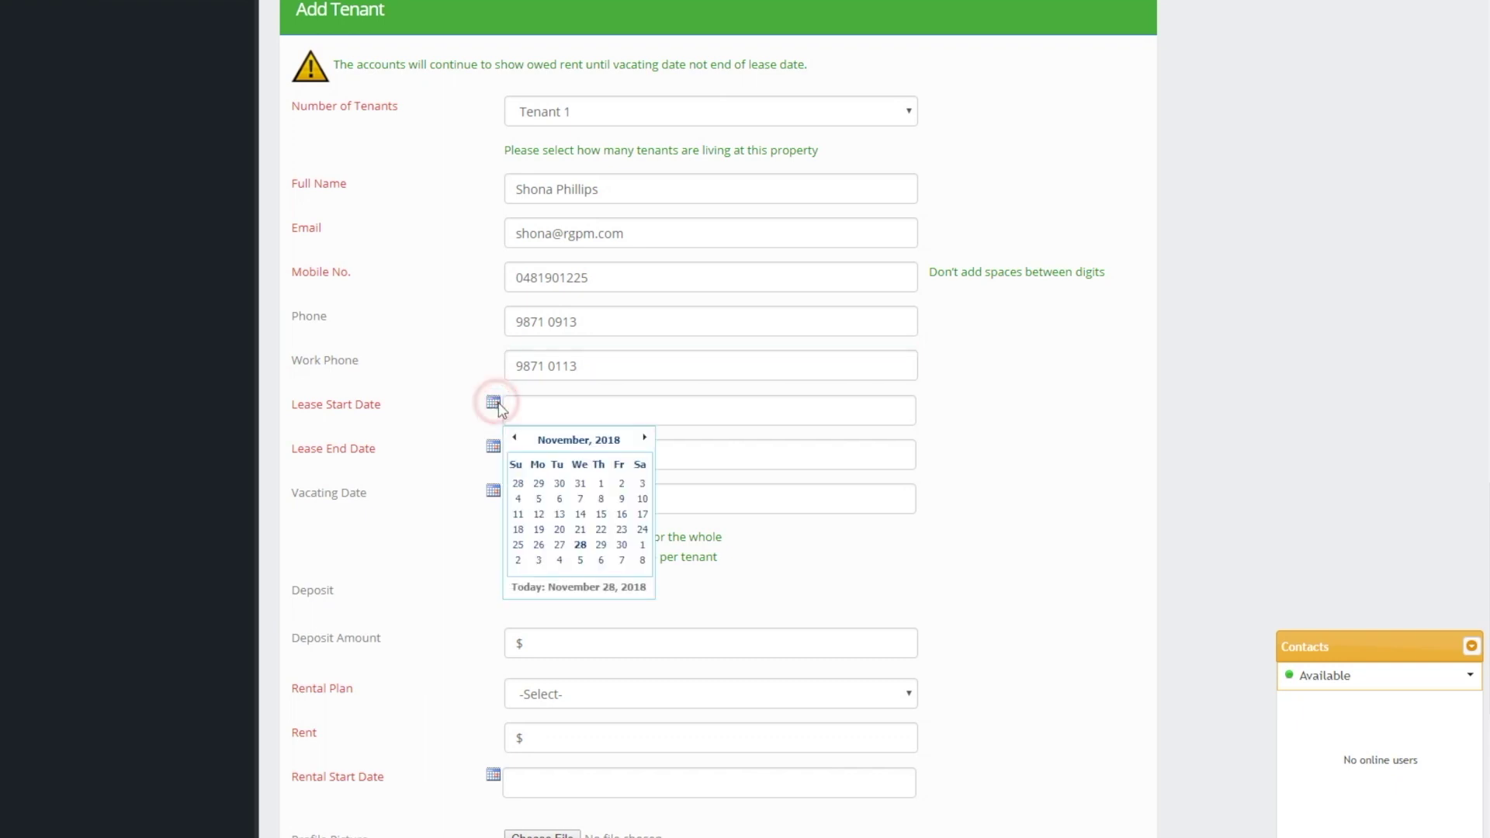
click(580, 544)
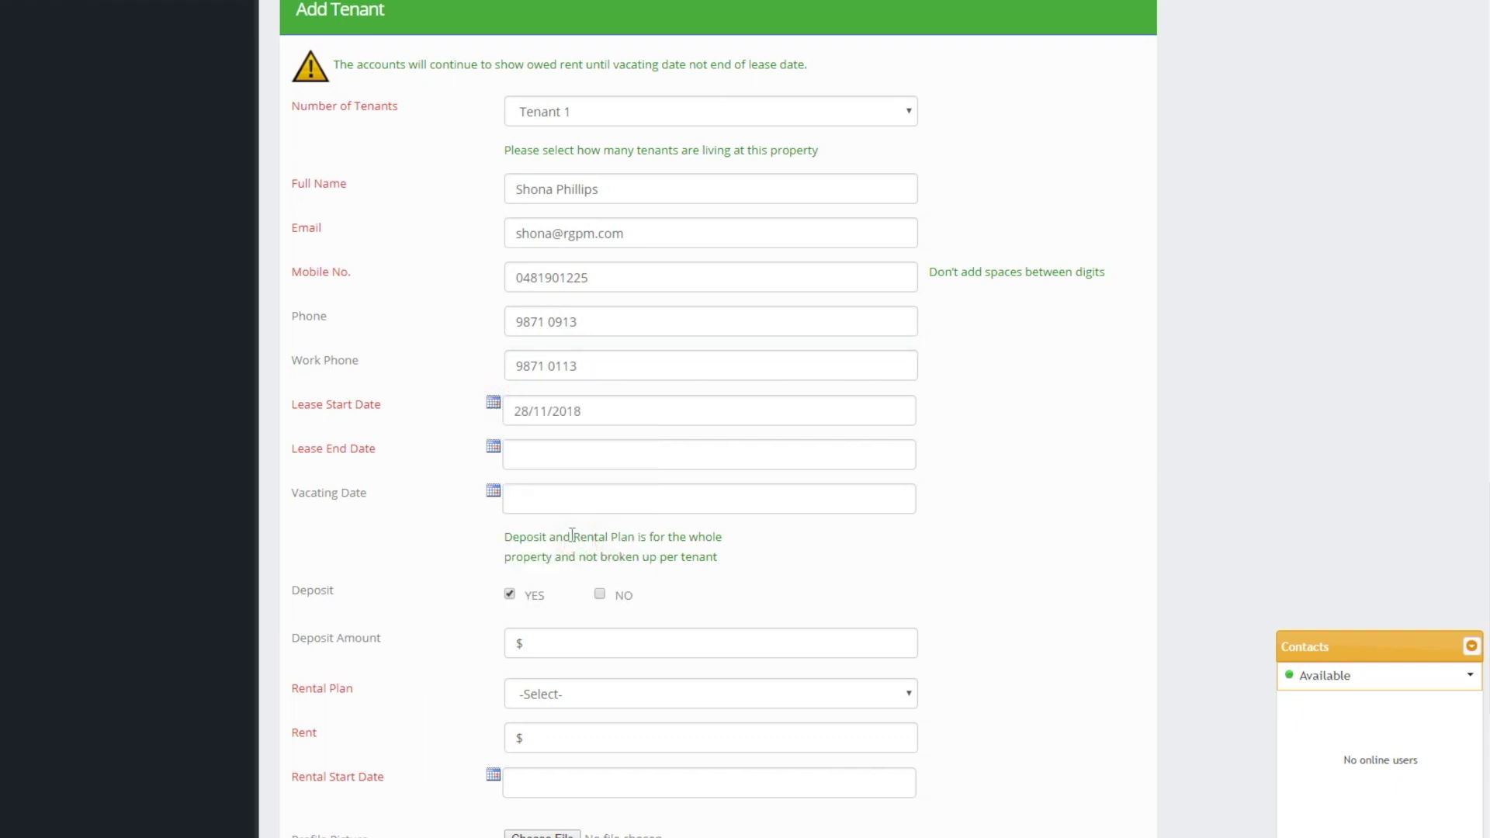
click(495, 447)
click(580, 482)
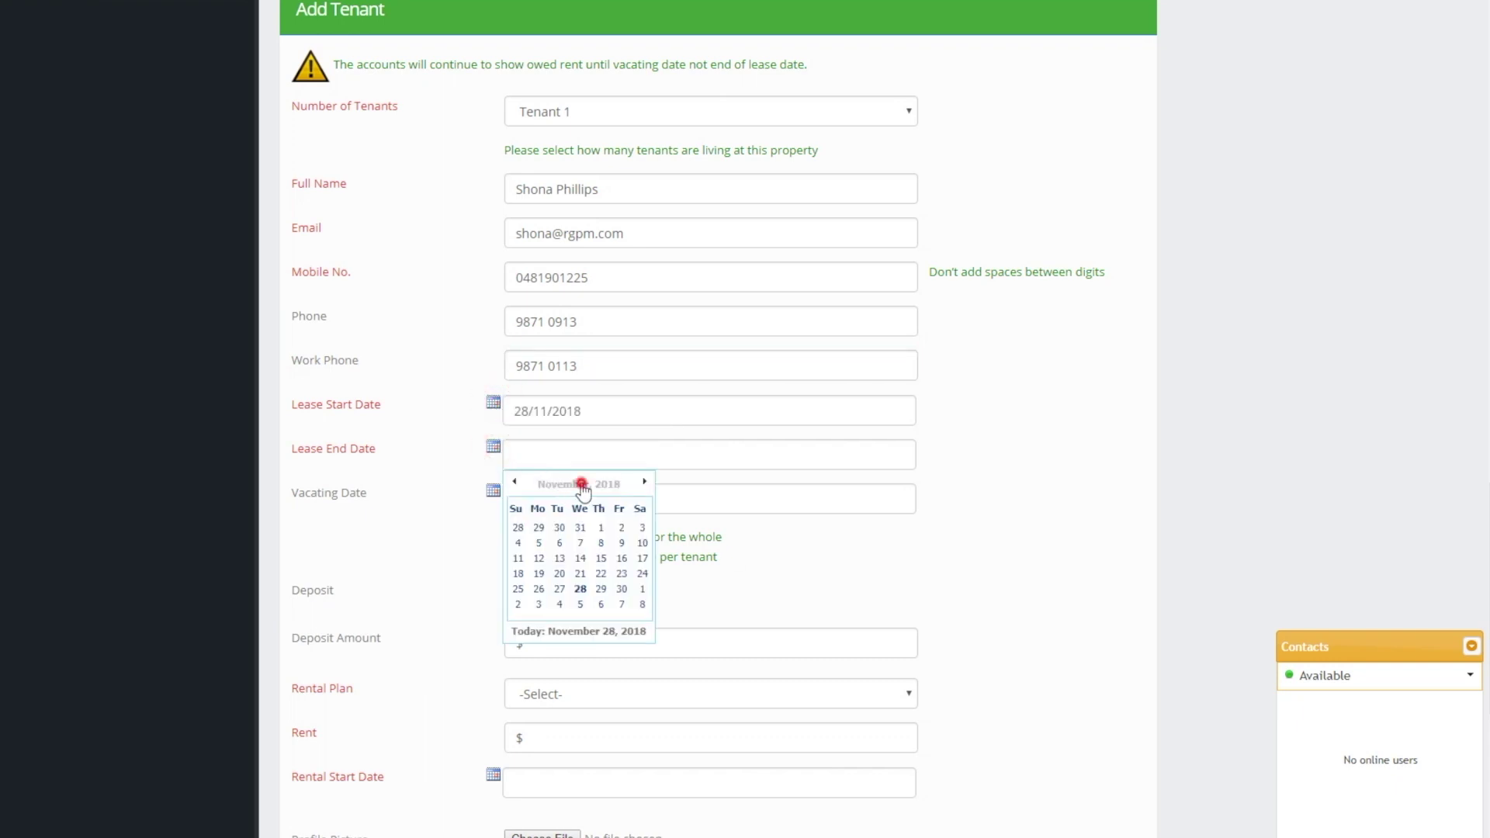
click(643, 482)
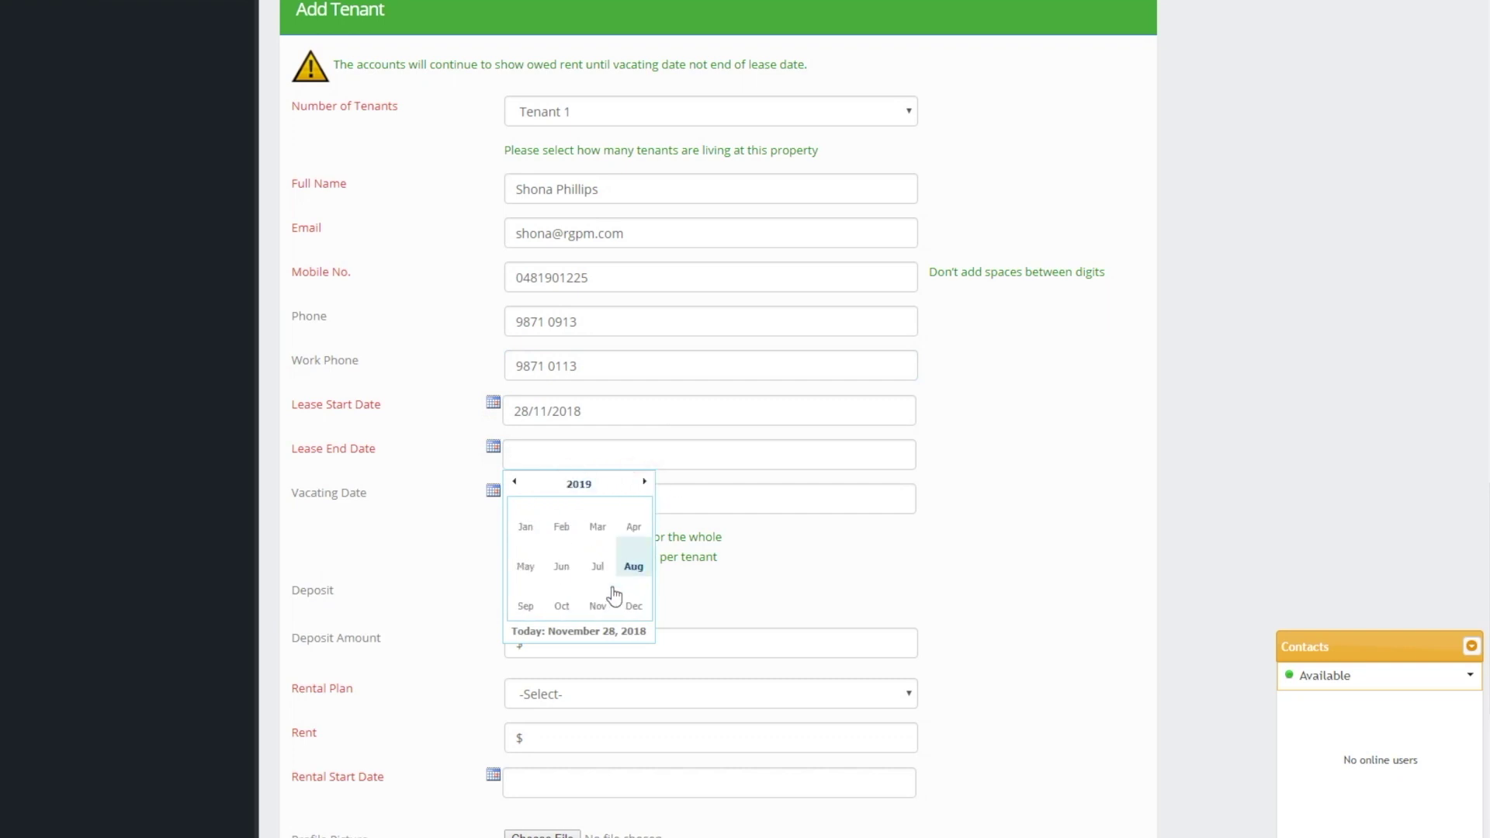
click(602, 606)
click(599, 589)
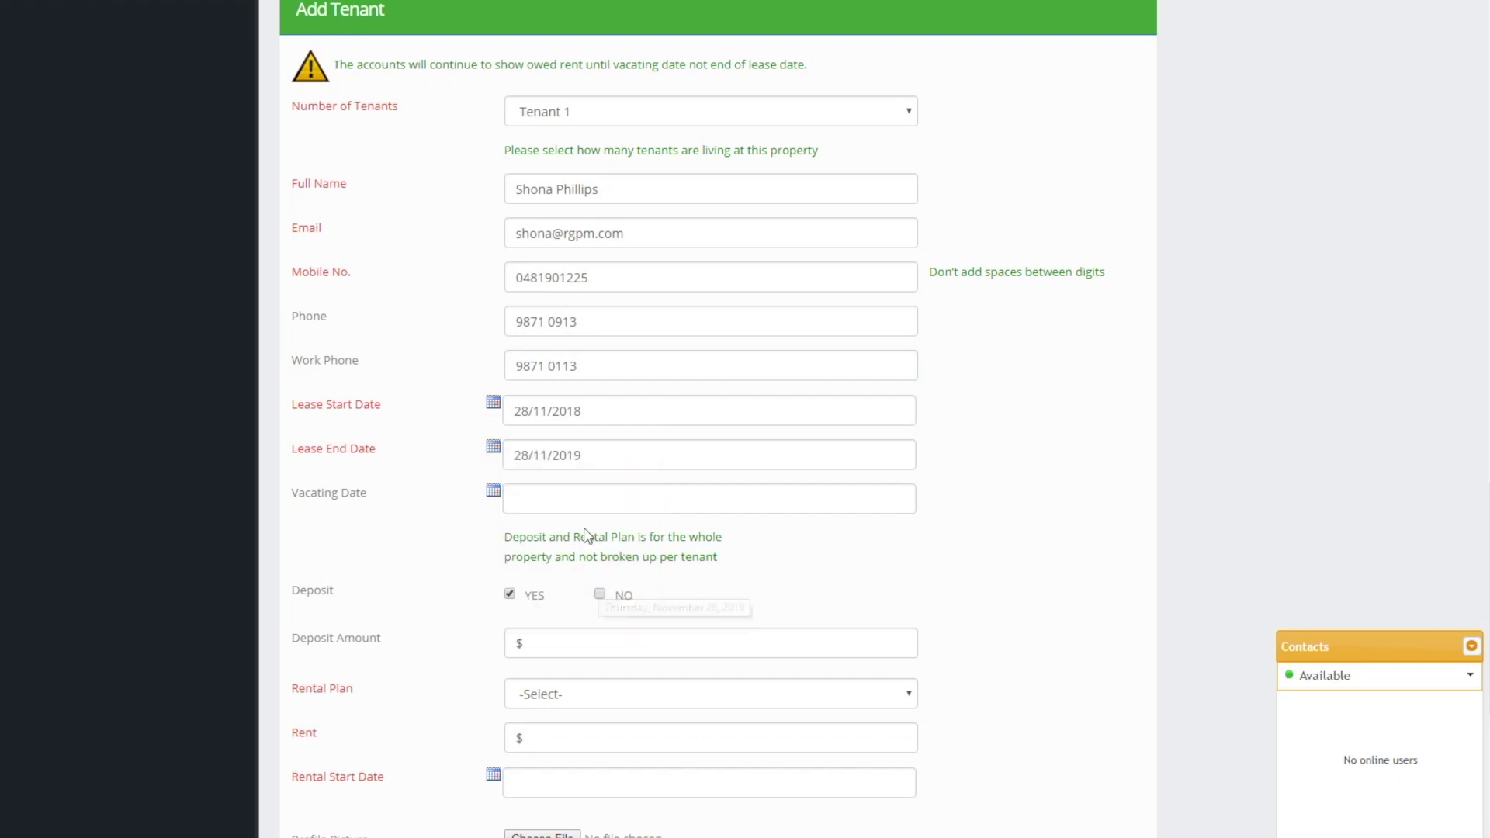
Enter a $2000 deposit and a Weekly rental plan of $500
click(536, 645)
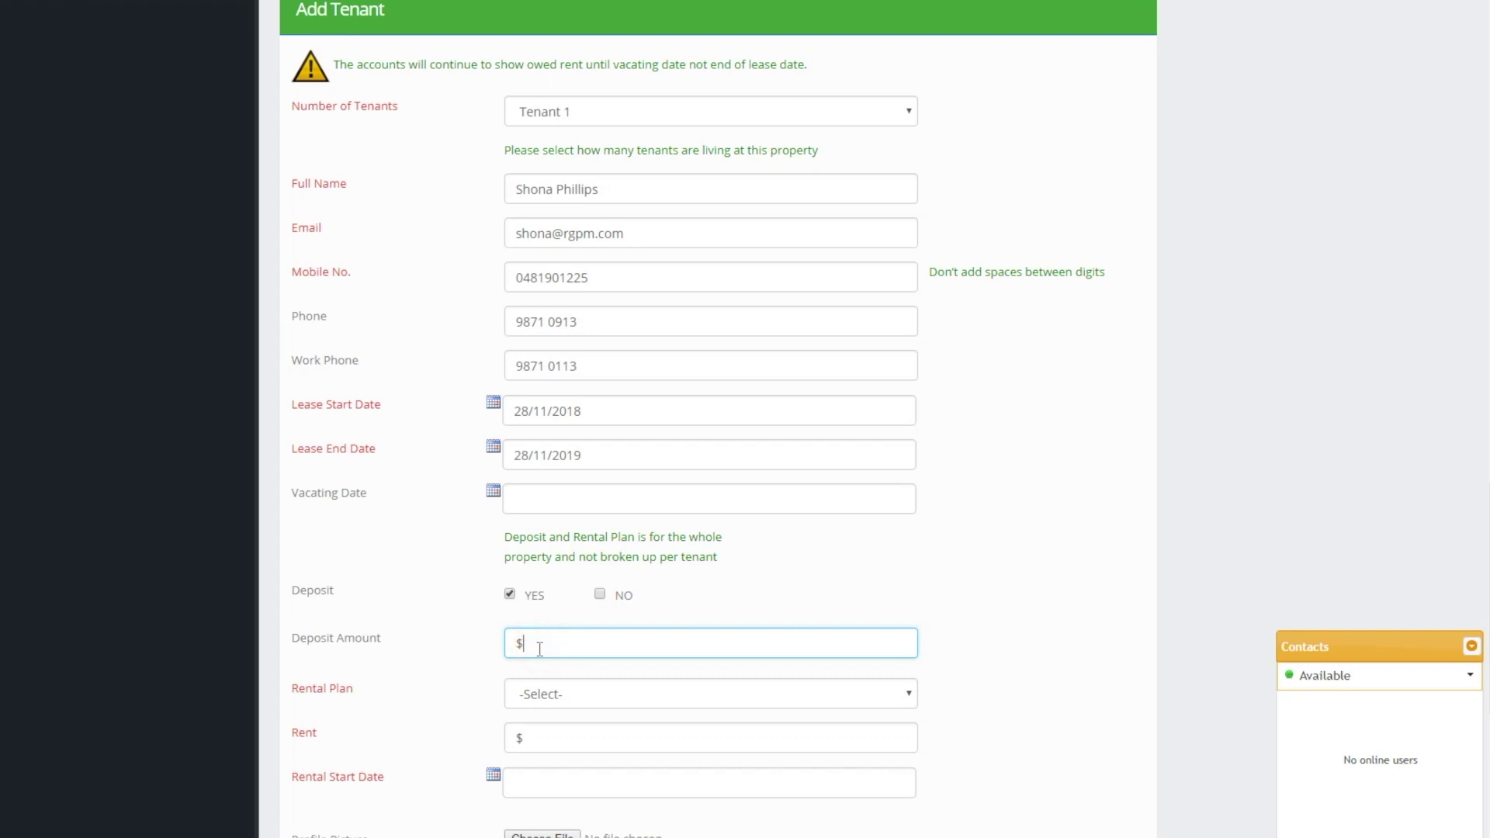
text(2000)
scroll(739, 632, down, 2)
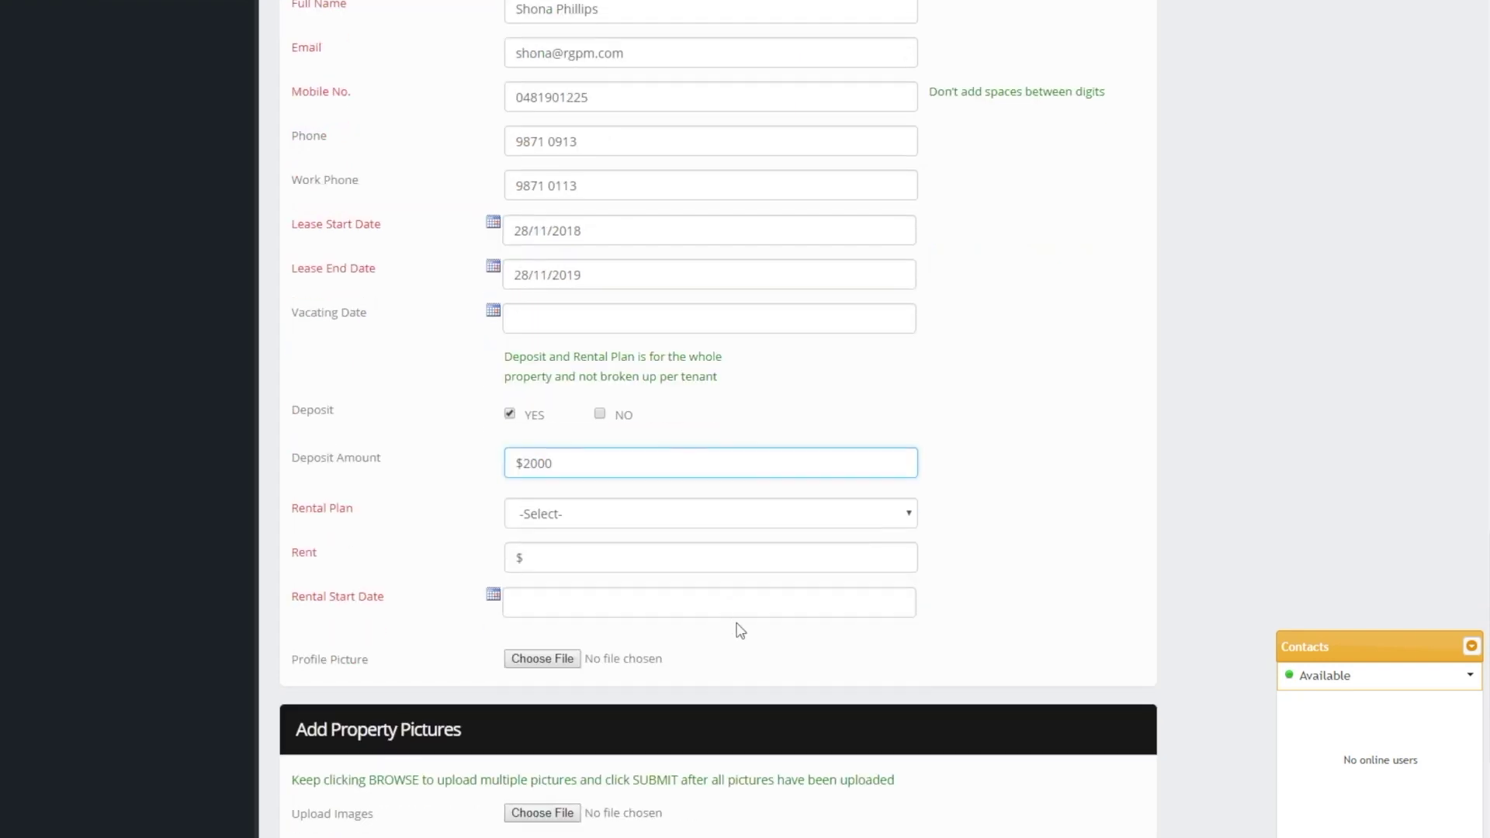
click(634, 519)
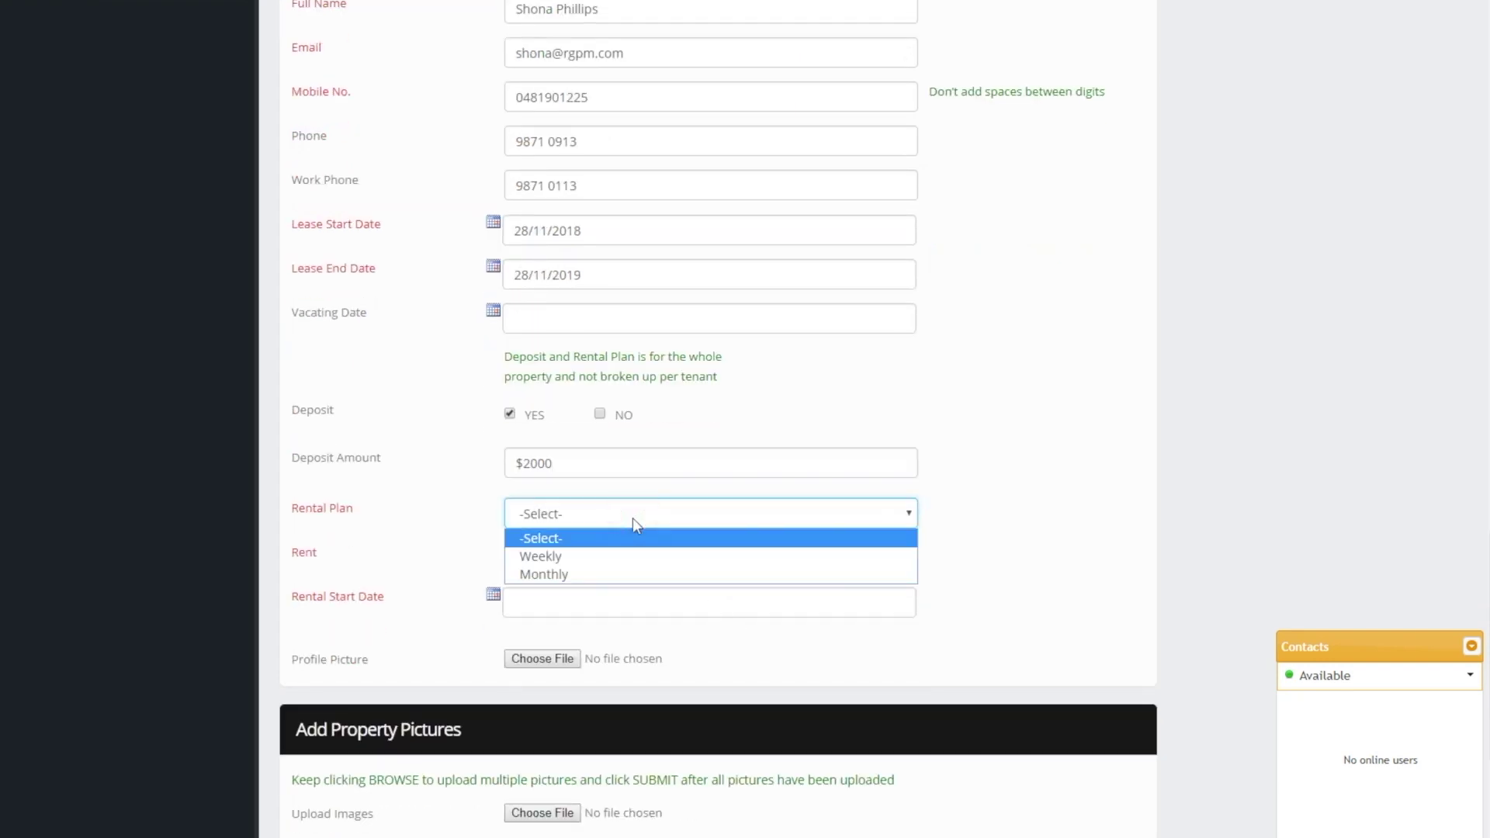
click(617, 556)
click(595, 560)
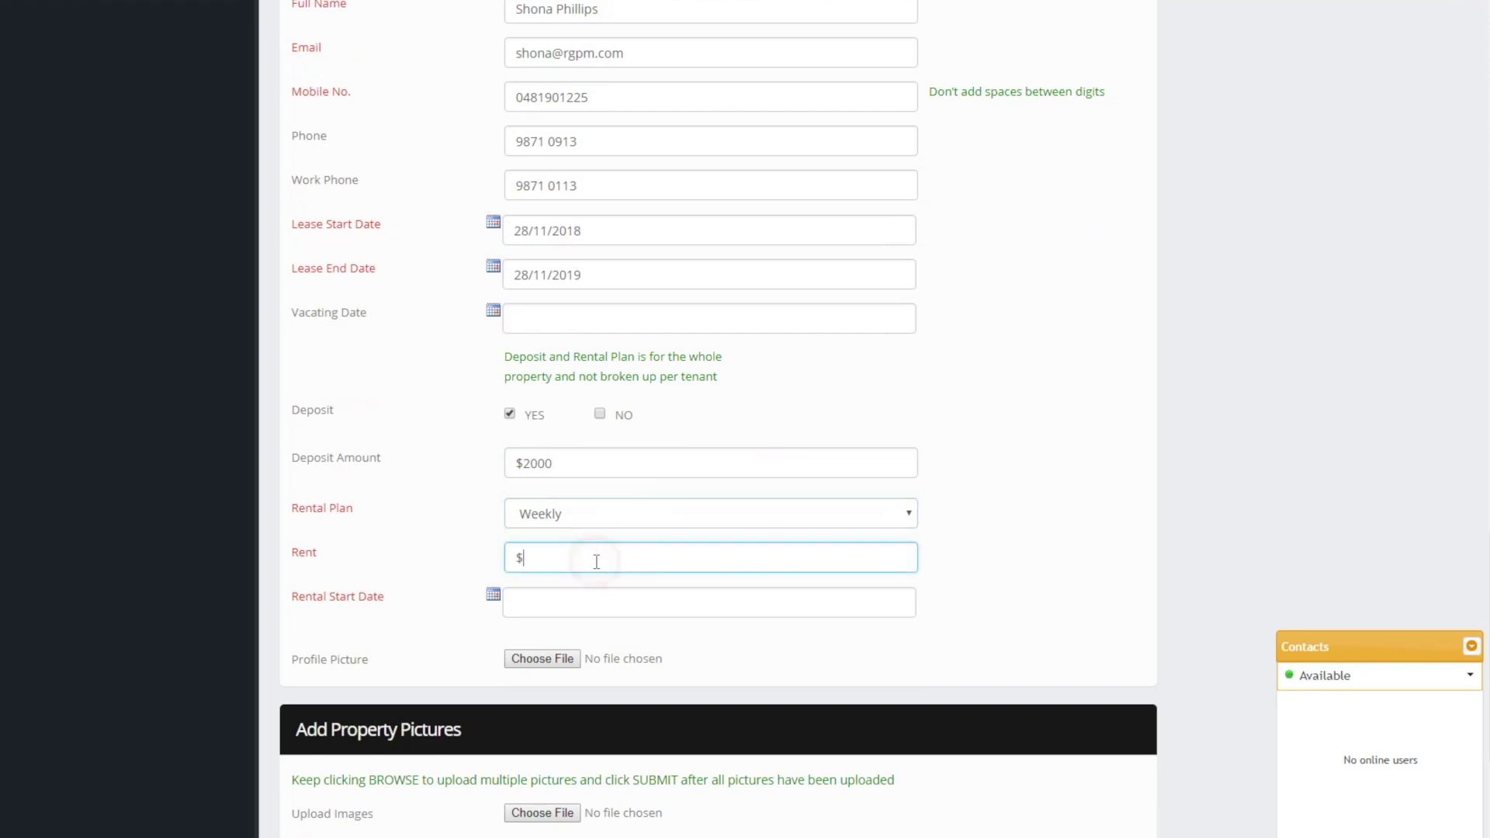
text(500)
click(497, 595)
Start the rent on 28/11/2018 and attach AAA RGPM Profile Picture.jpg as the tenant's photo
click(578, 732)
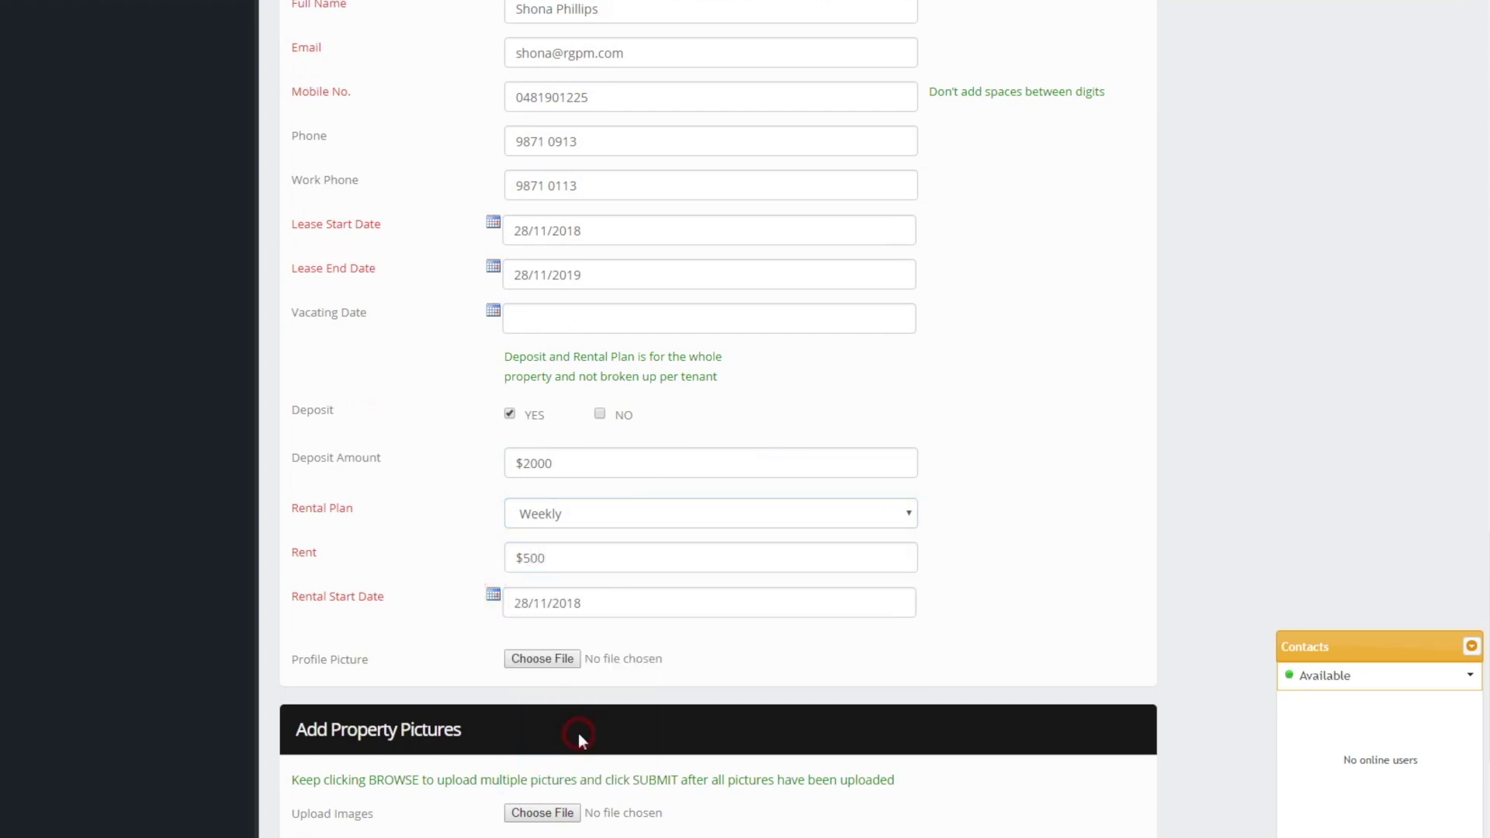
scroll(714, 586, down, 2)
click(535, 478)
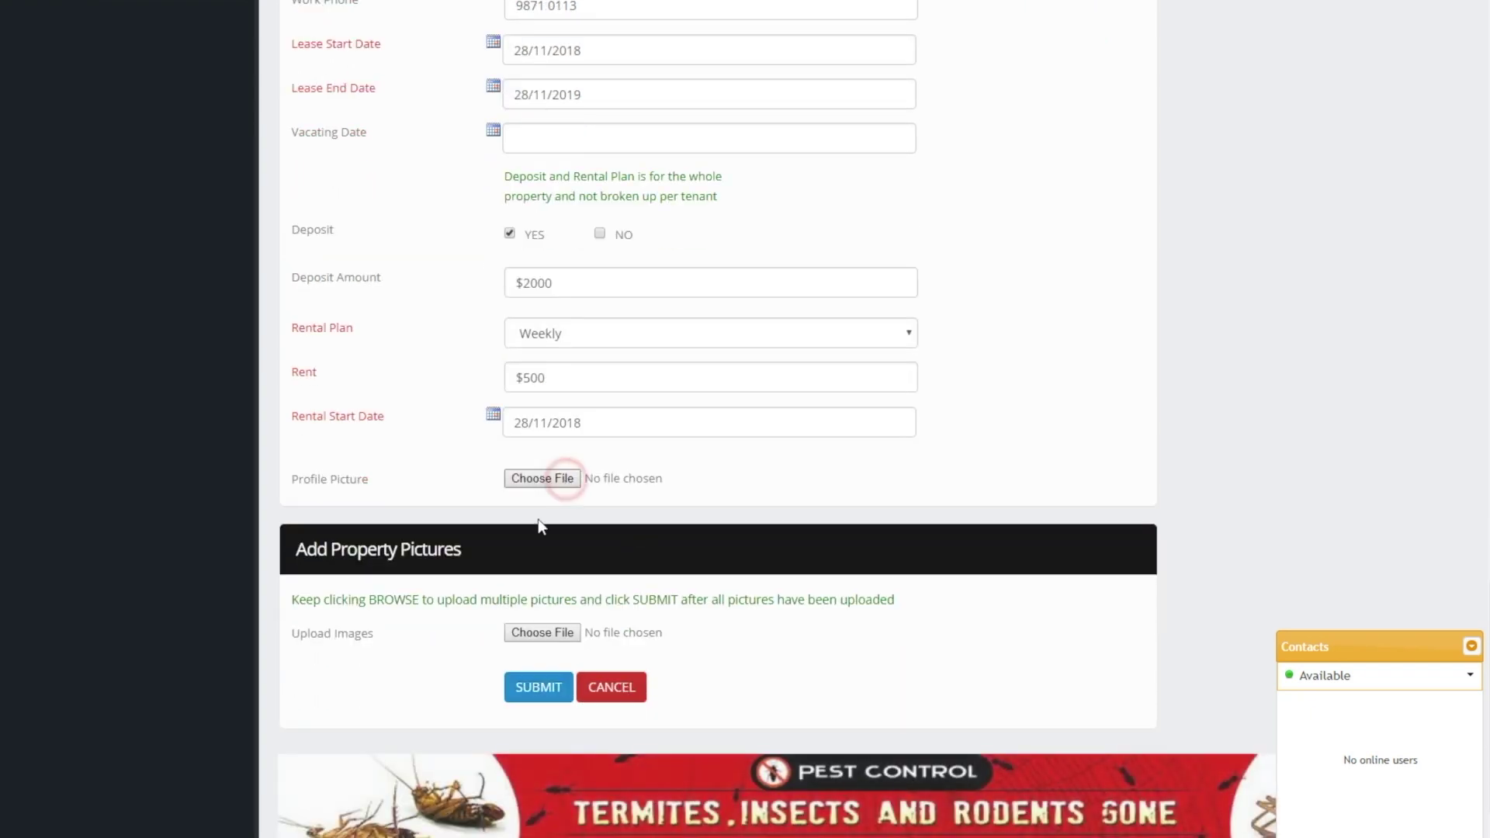
scroll(423, 213, down, 8)
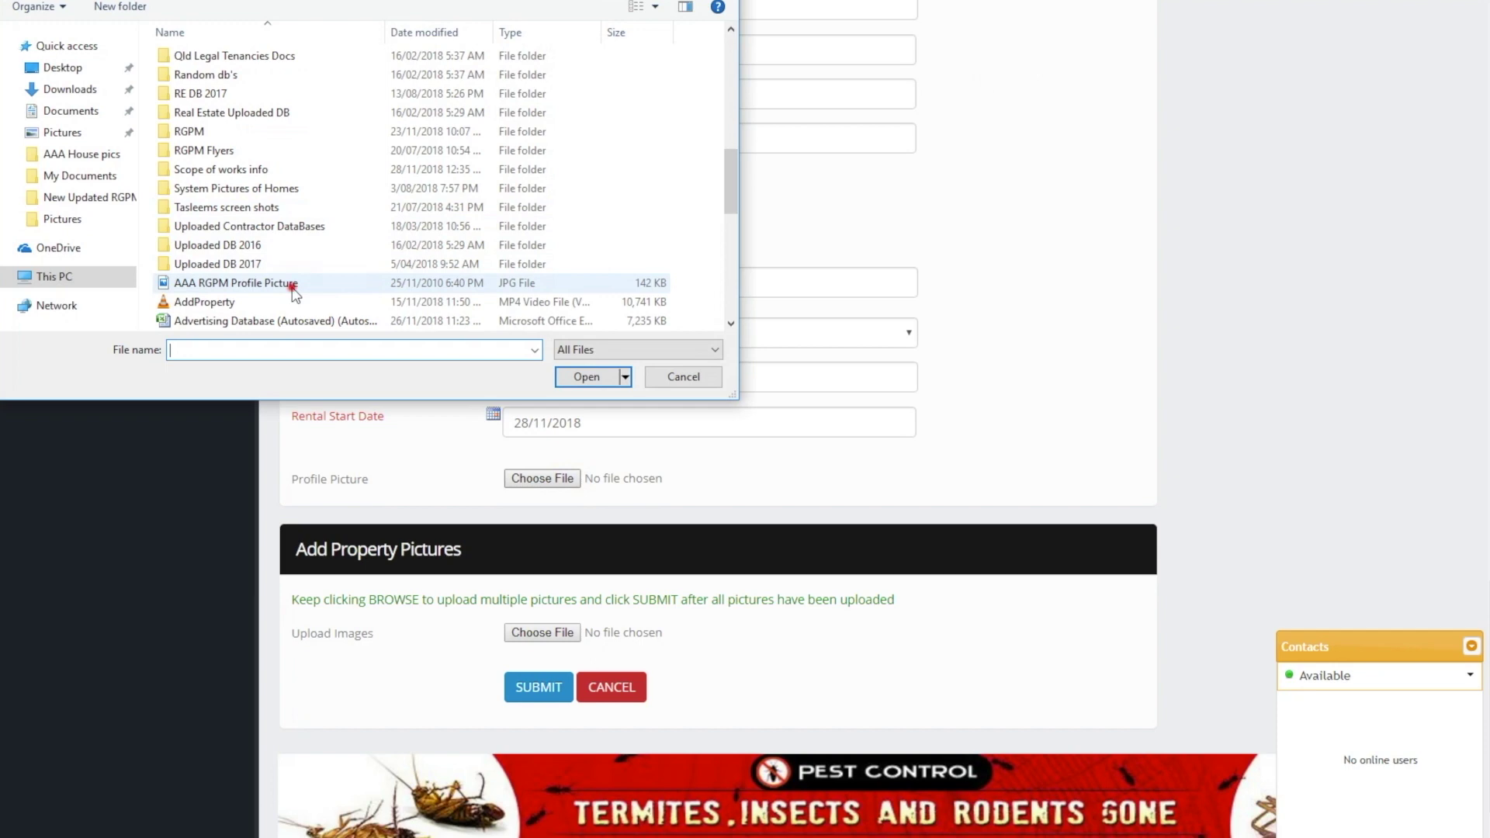
double_click(294, 284)
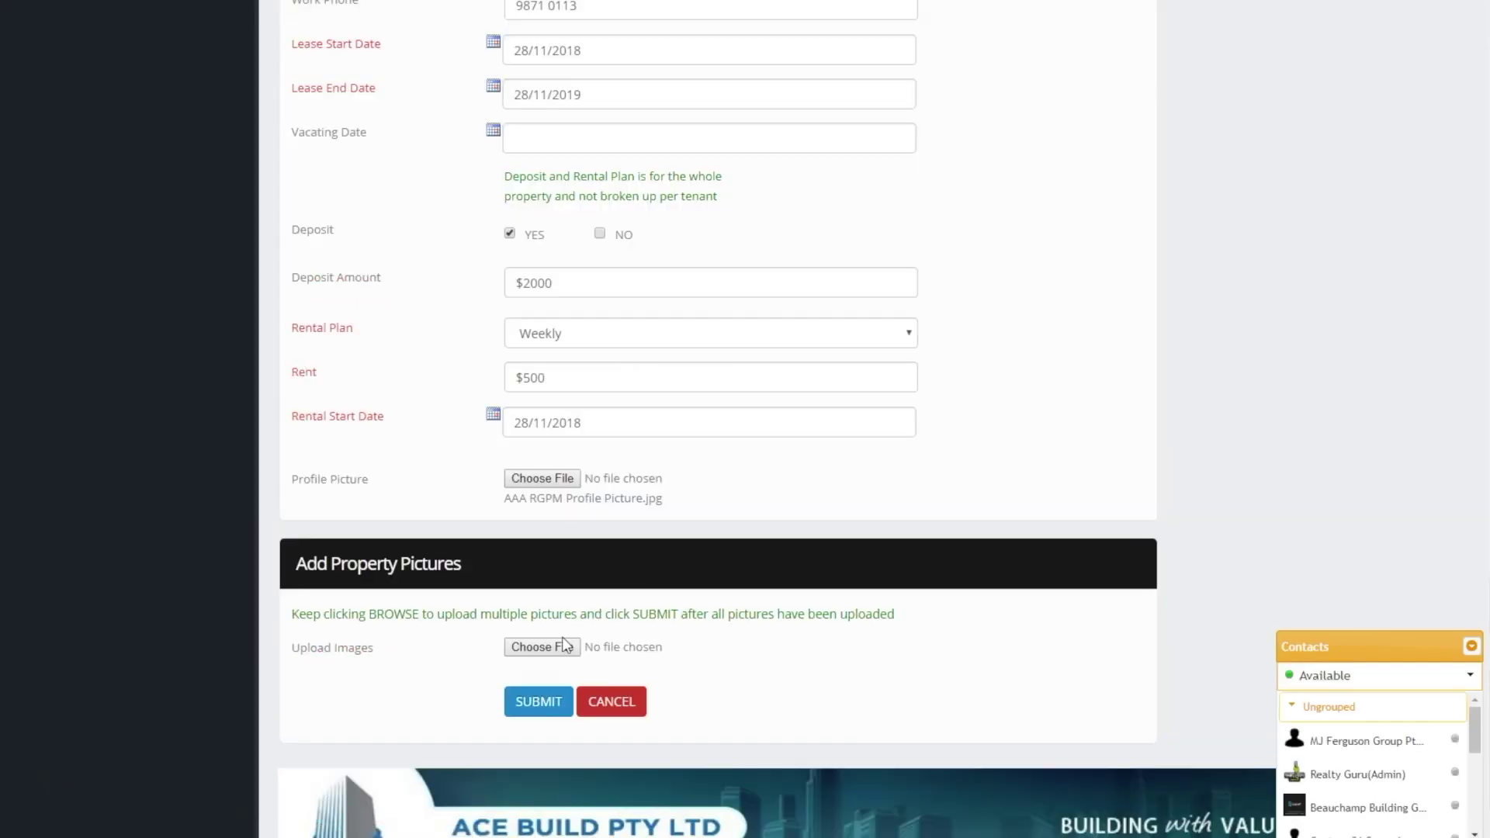
scroll(562, 638, down, 1)
click(540, 578)
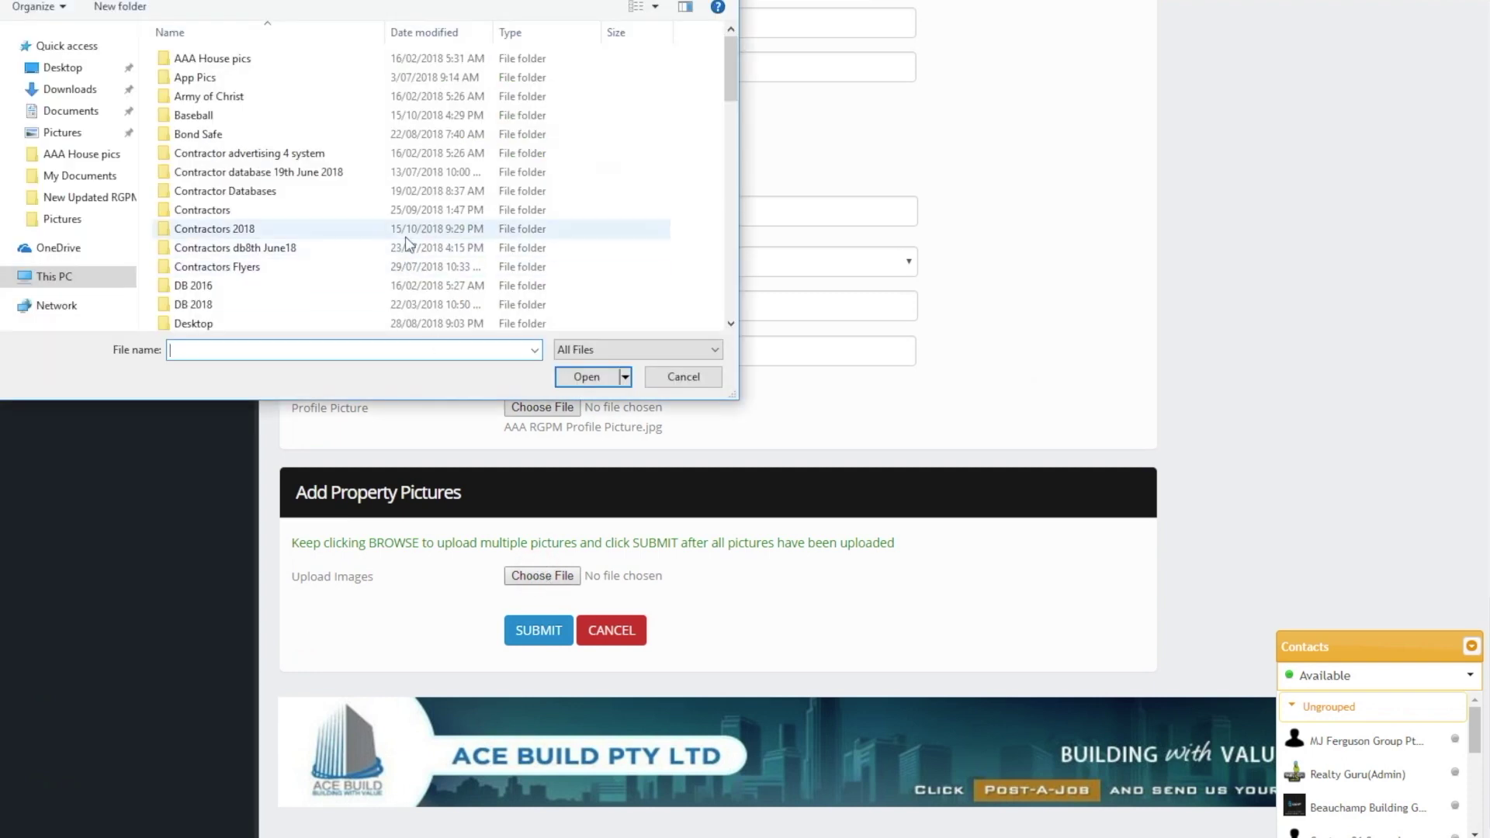
Upload a house photo from the AAA House pics folder and image13 as property pictures
double_click(251, 62)
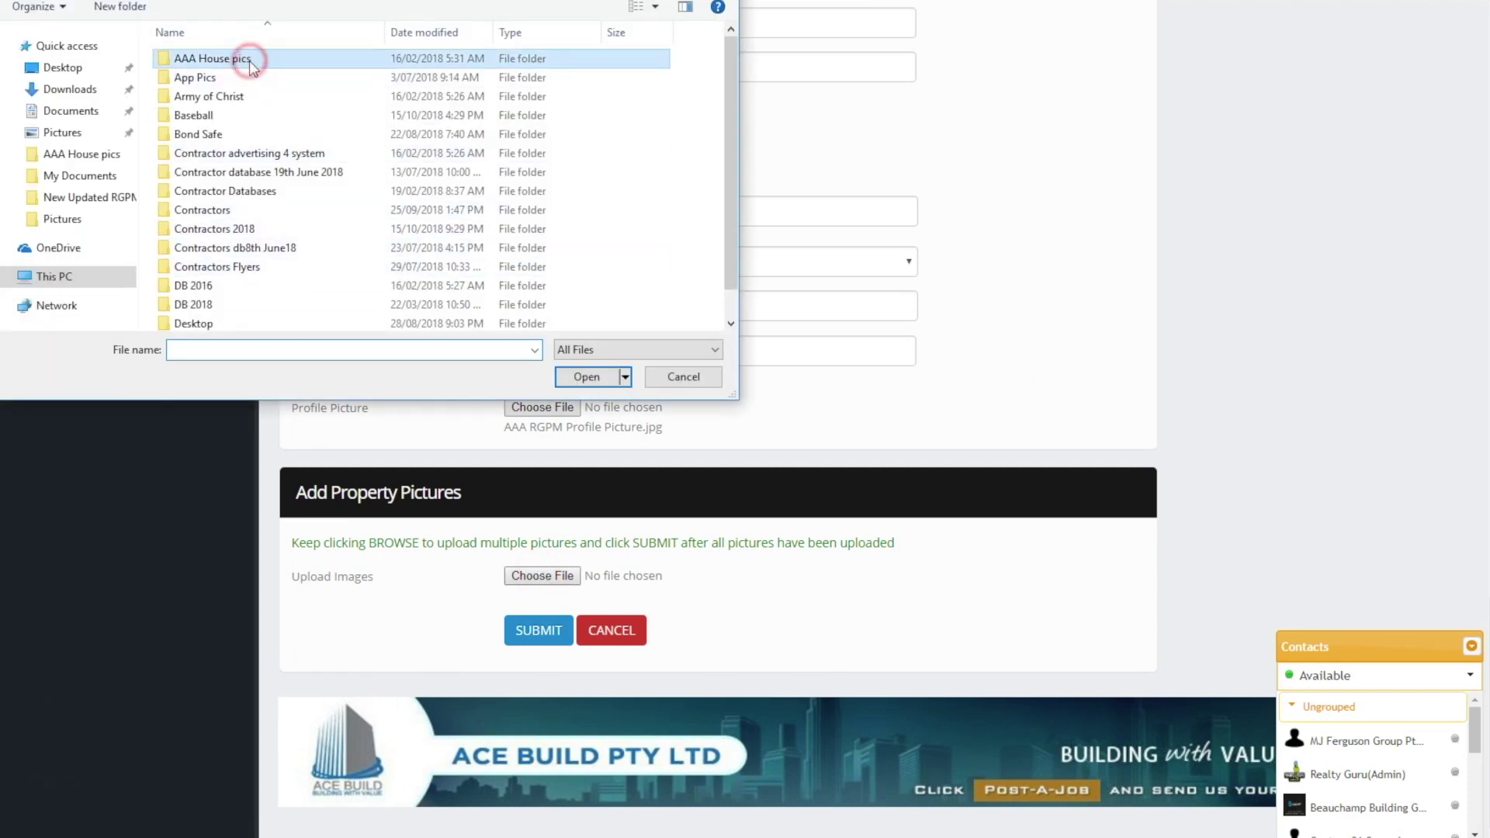
scroll(541, 314, down, 1)
double_click(537, 295)
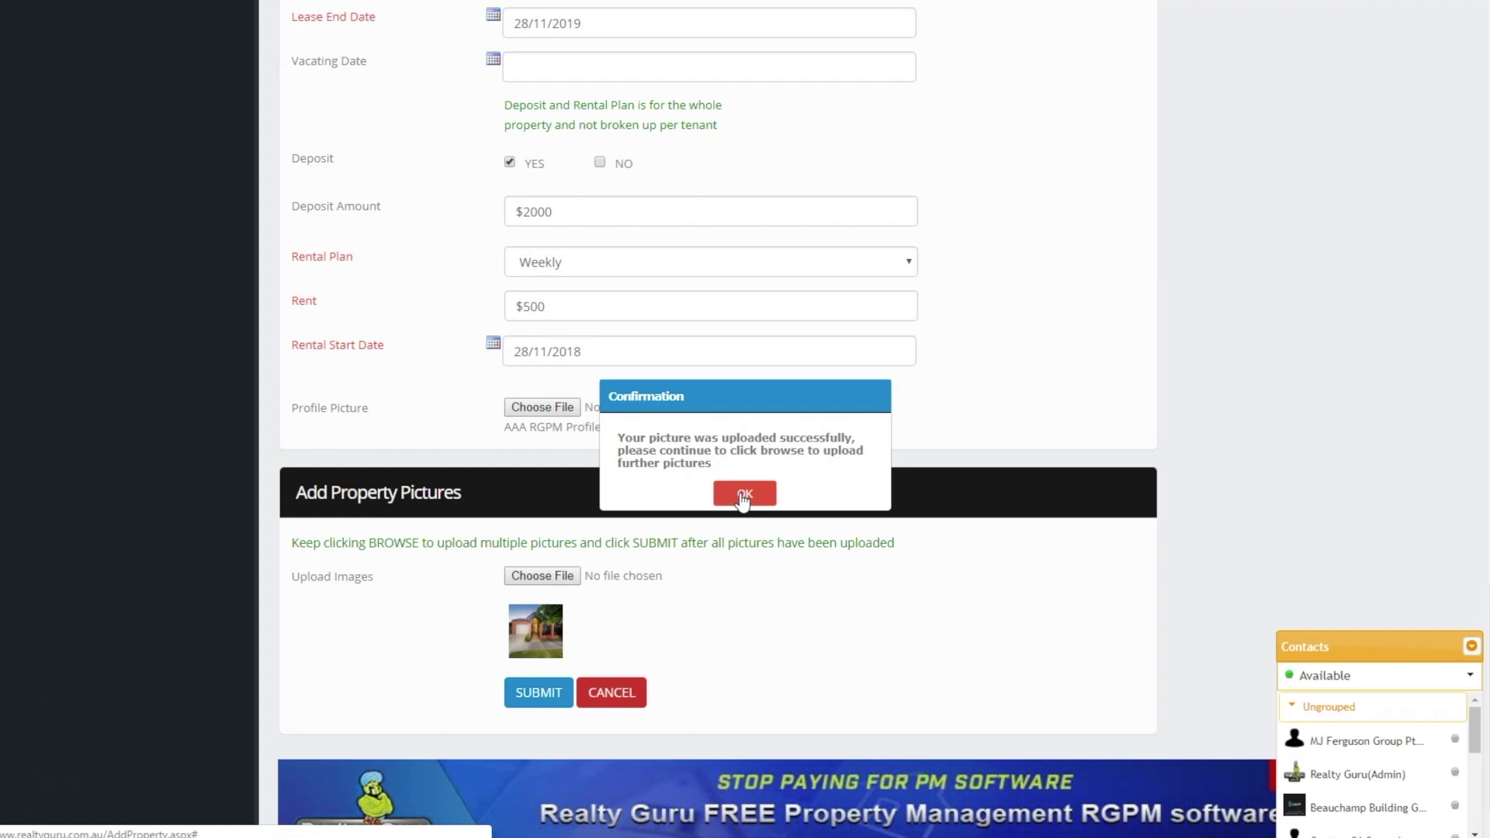
click(742, 497)
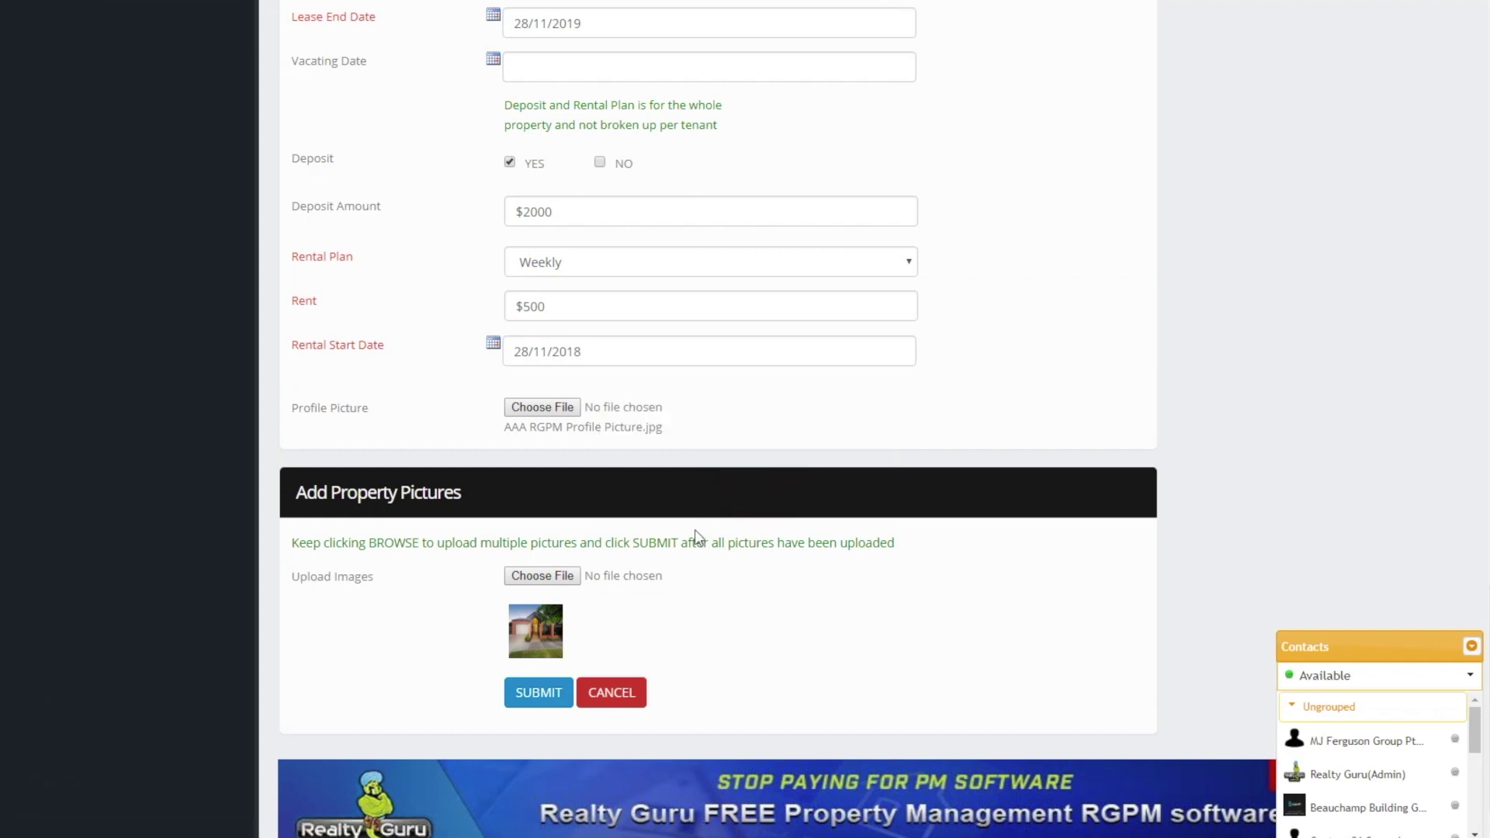
click(546, 575)
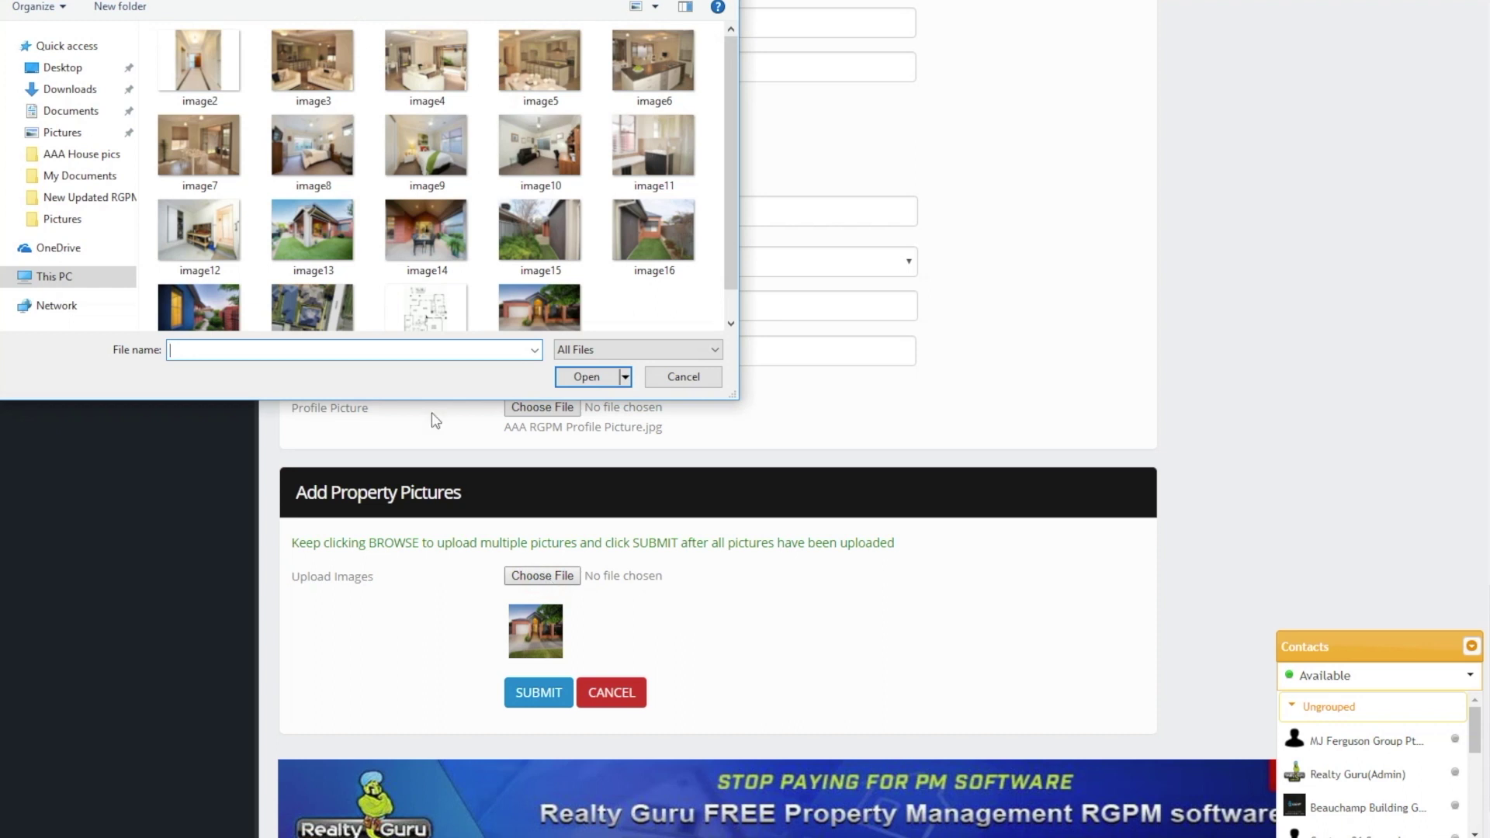
double_click(309, 218)
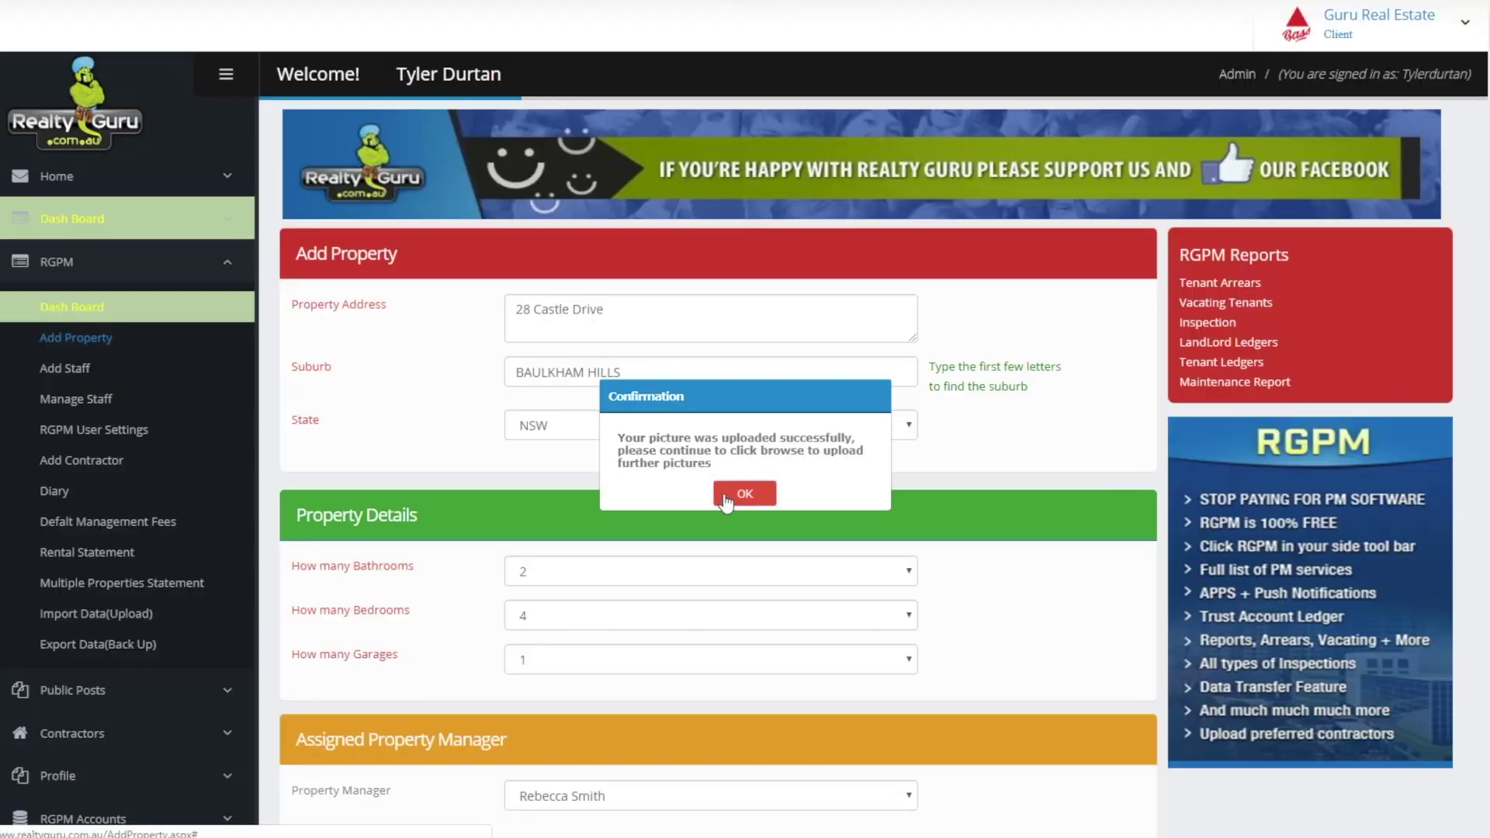
click(725, 495)
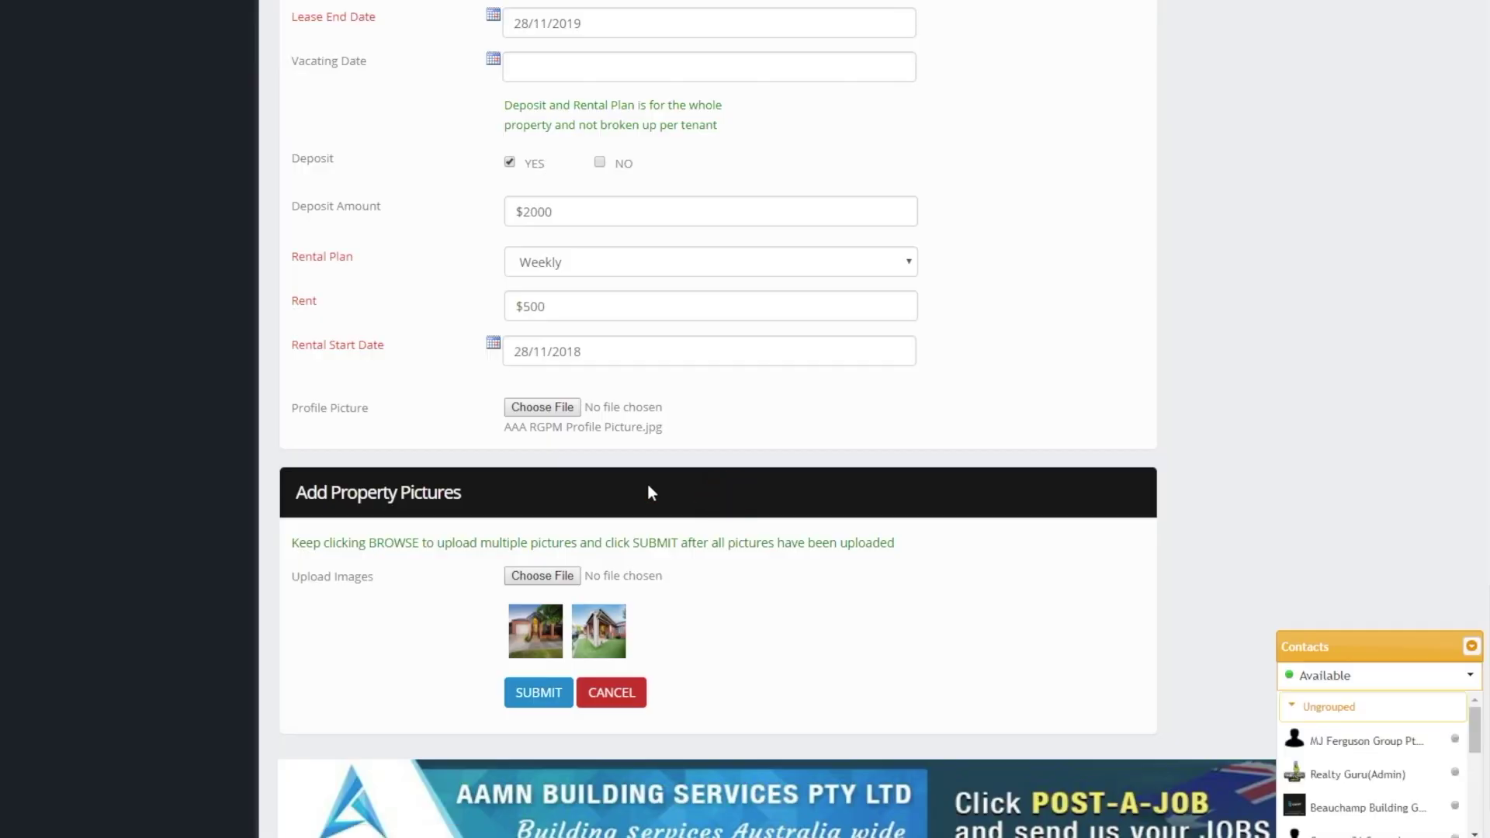
Upload another house photo and image16, confirming each upload
scroll(171, 426, up, 2)
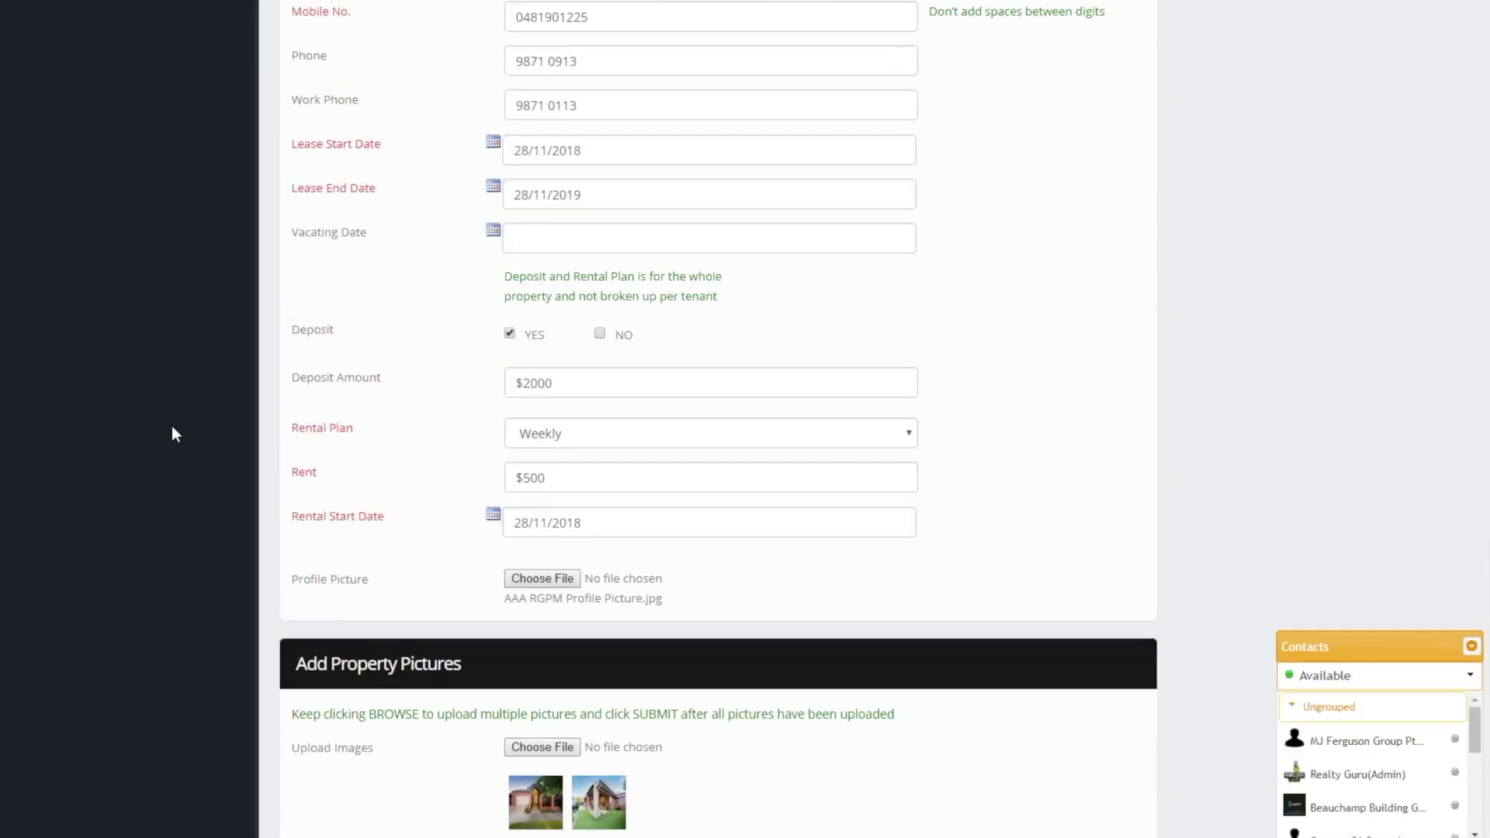
scroll(171, 425, down, 3)
click(545, 514)
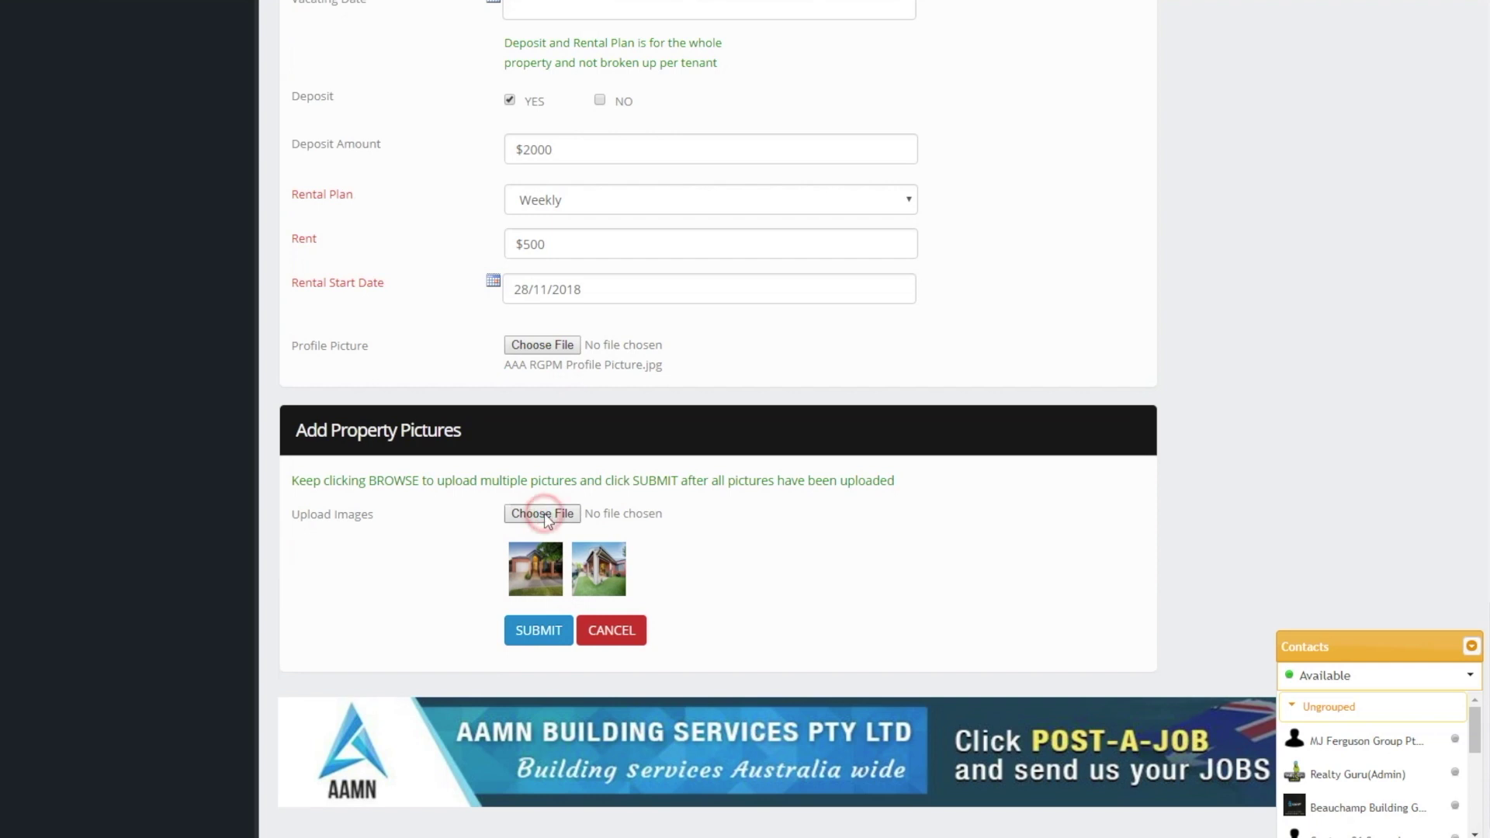
double_click(300, 305)
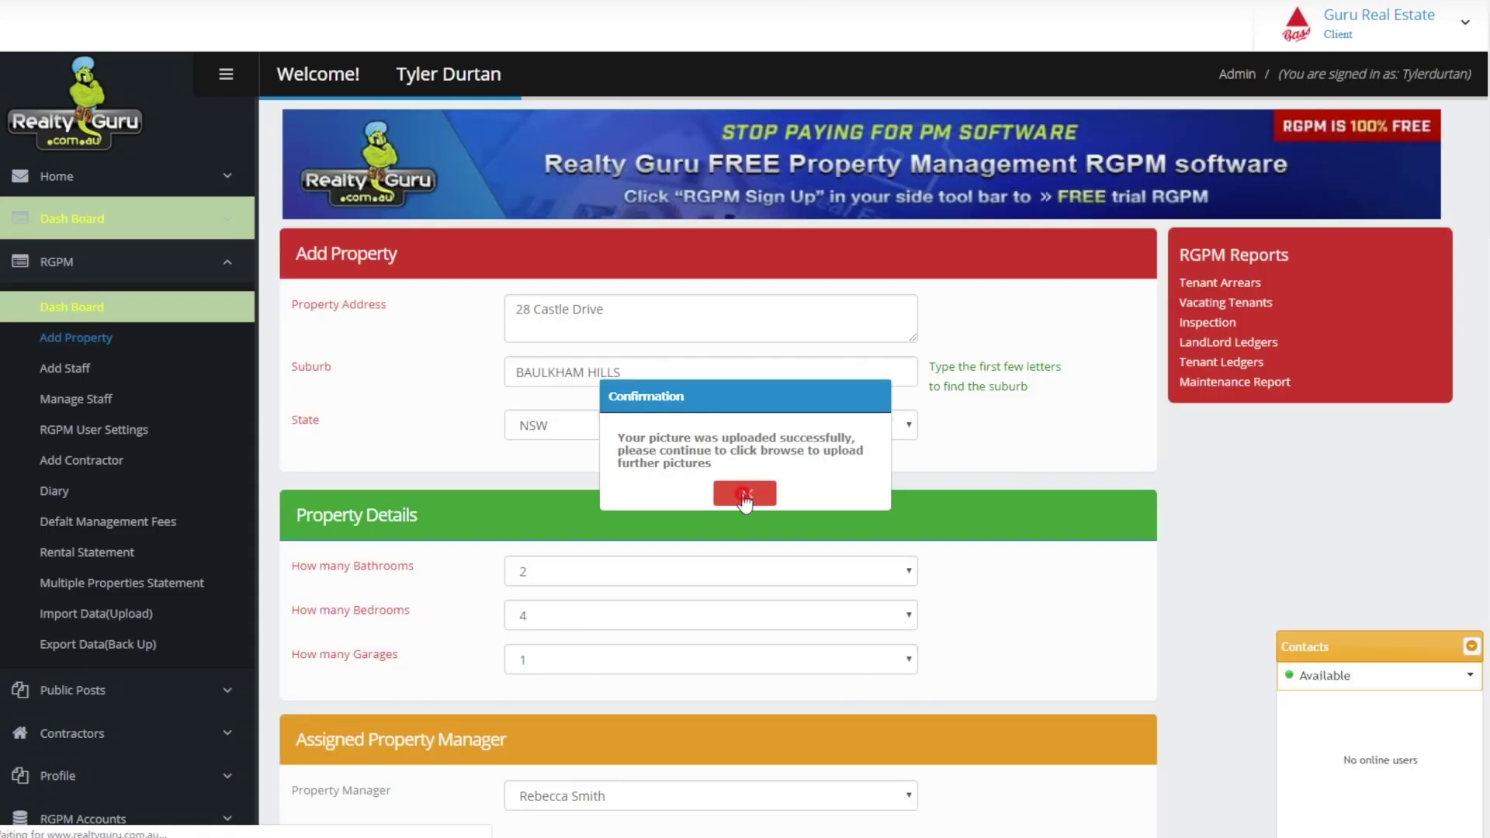
click(746, 549)
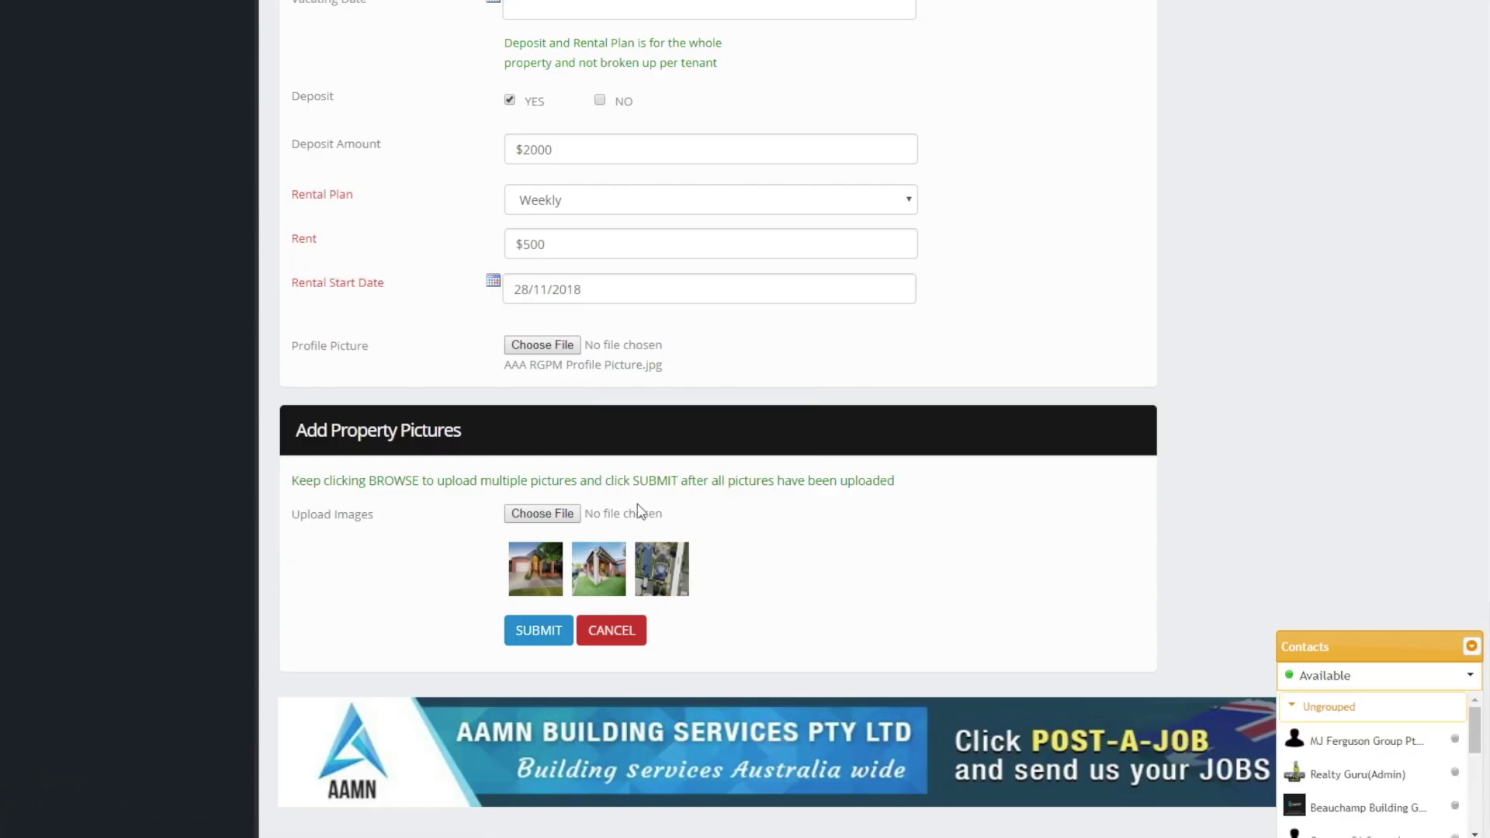
click(542, 513)
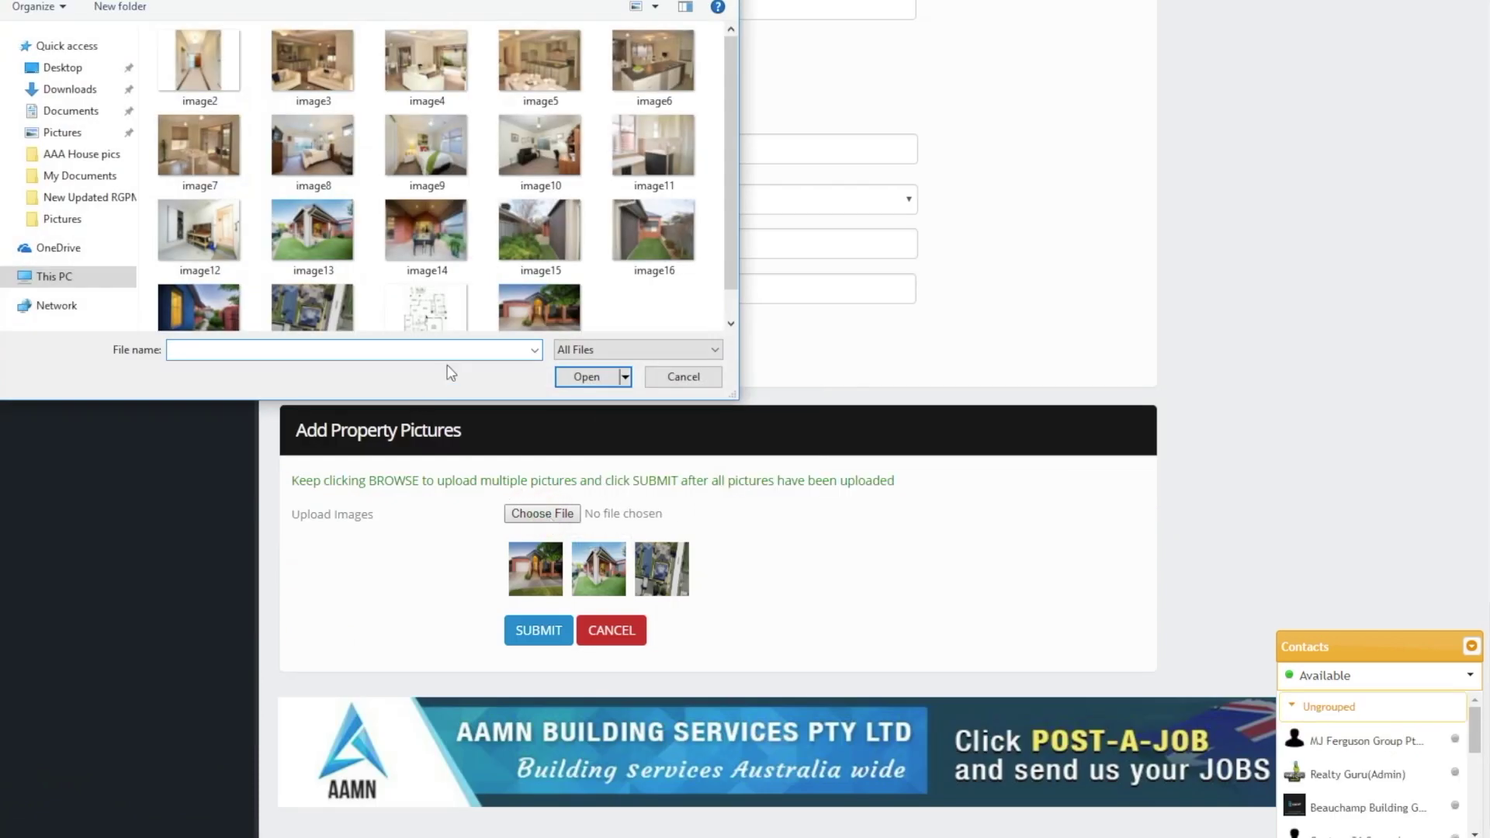
double_click(641, 233)
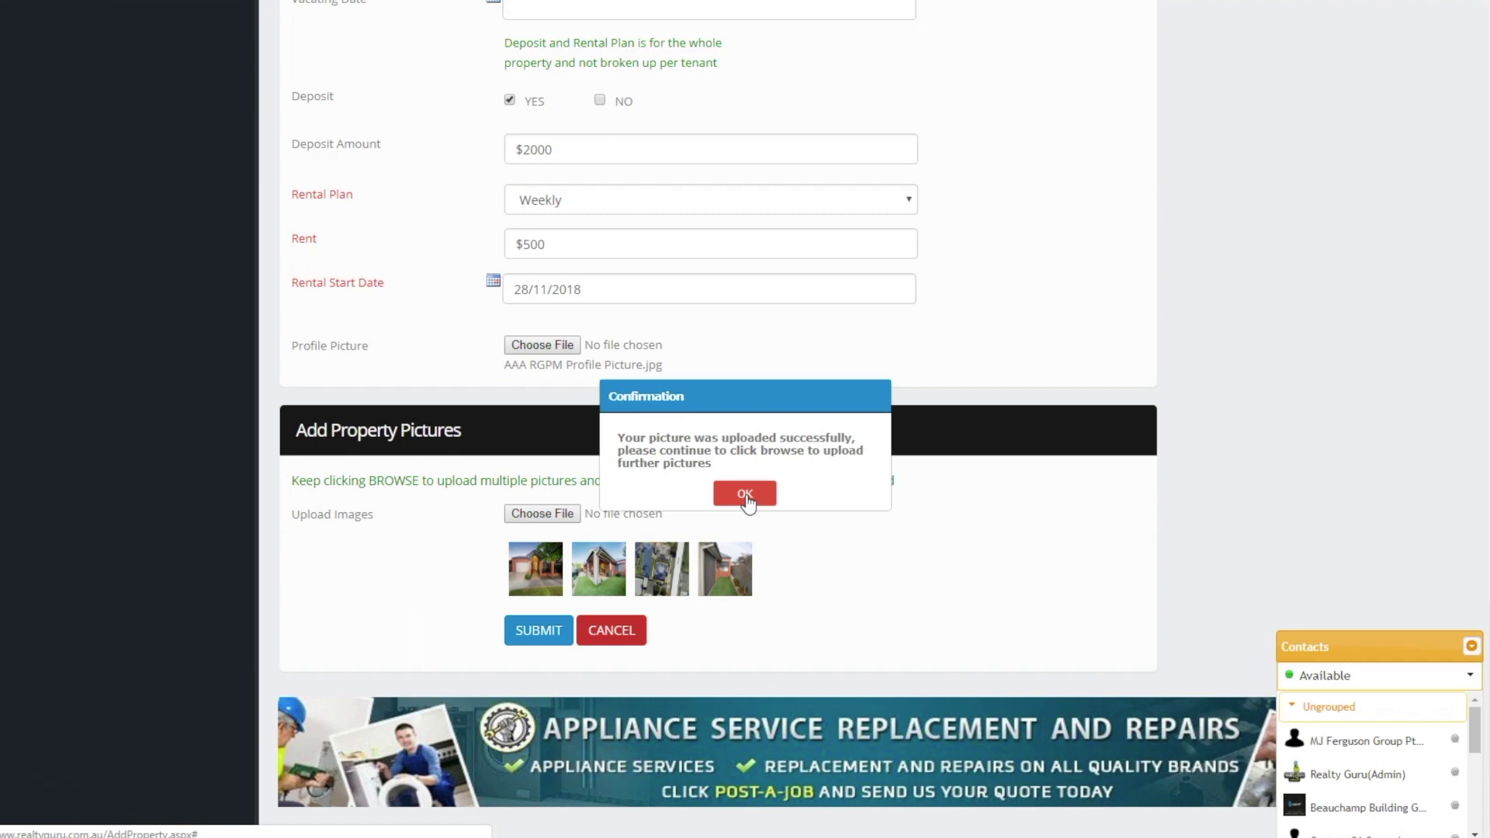
click(745, 497)
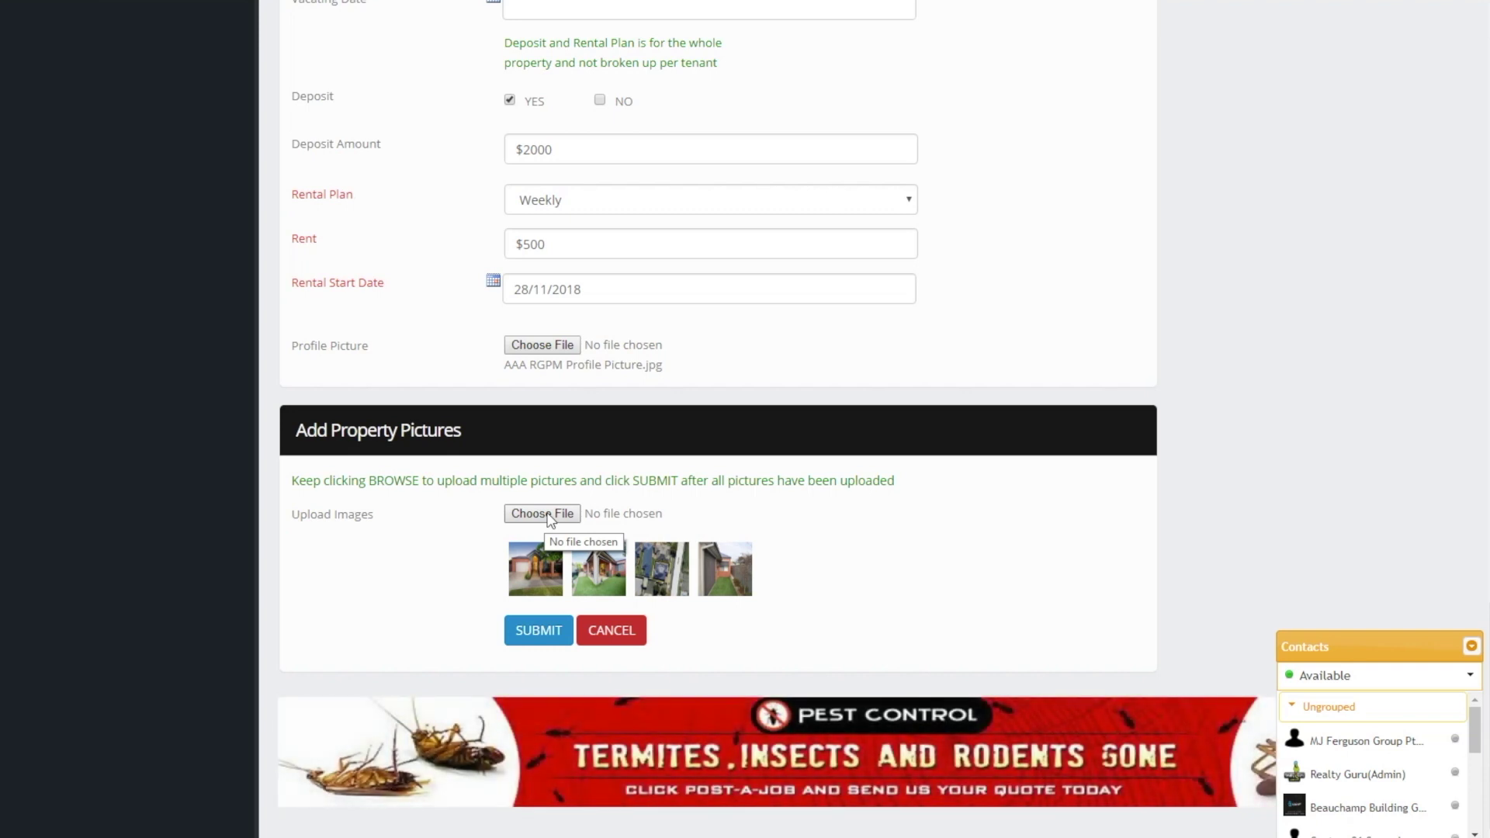
Upload image8 and image7 as property pictures, confirming each upload
click(542, 513)
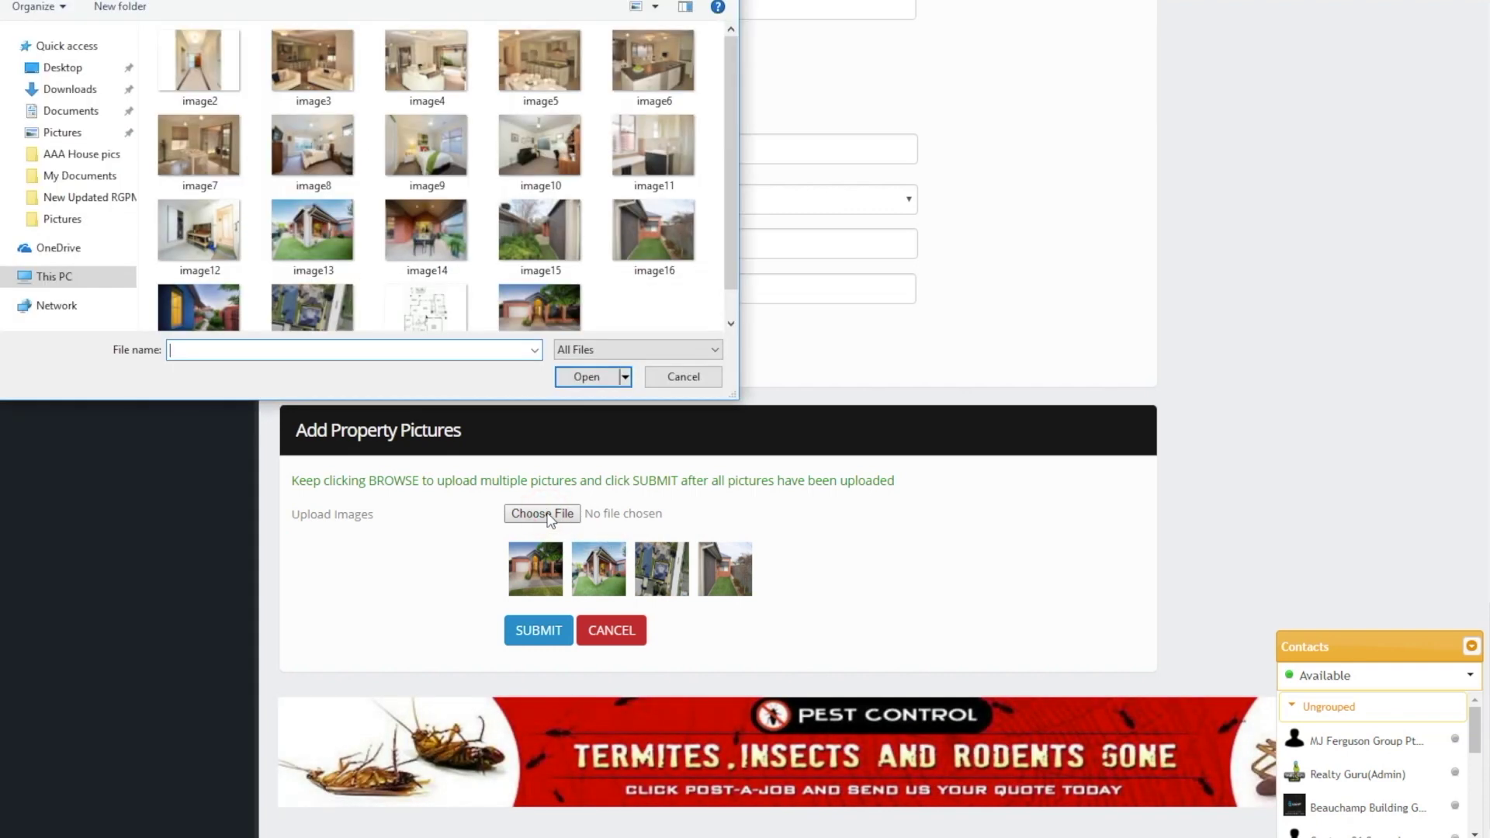
double_click(321, 146)
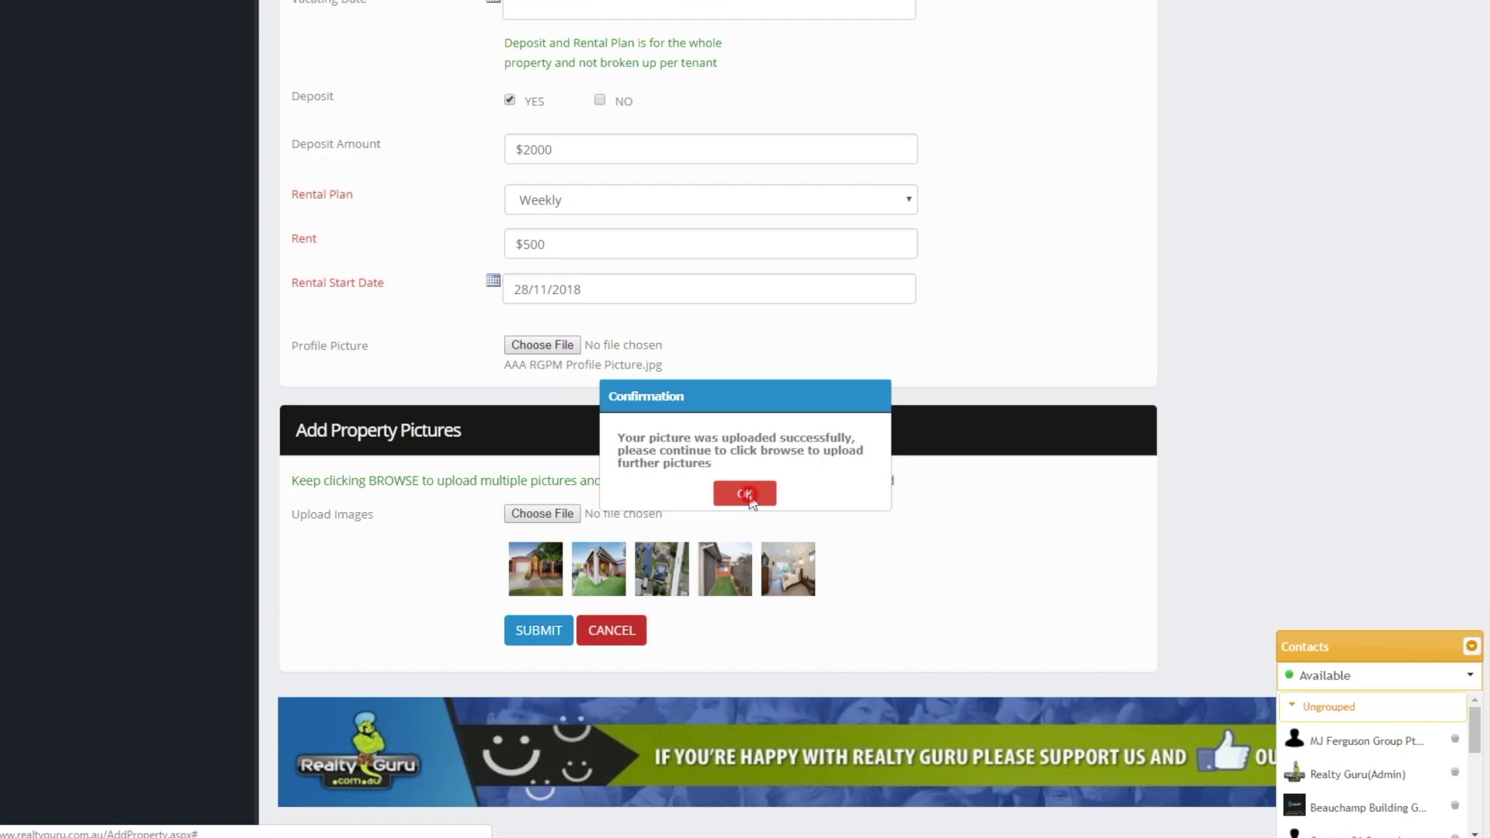
click(745, 496)
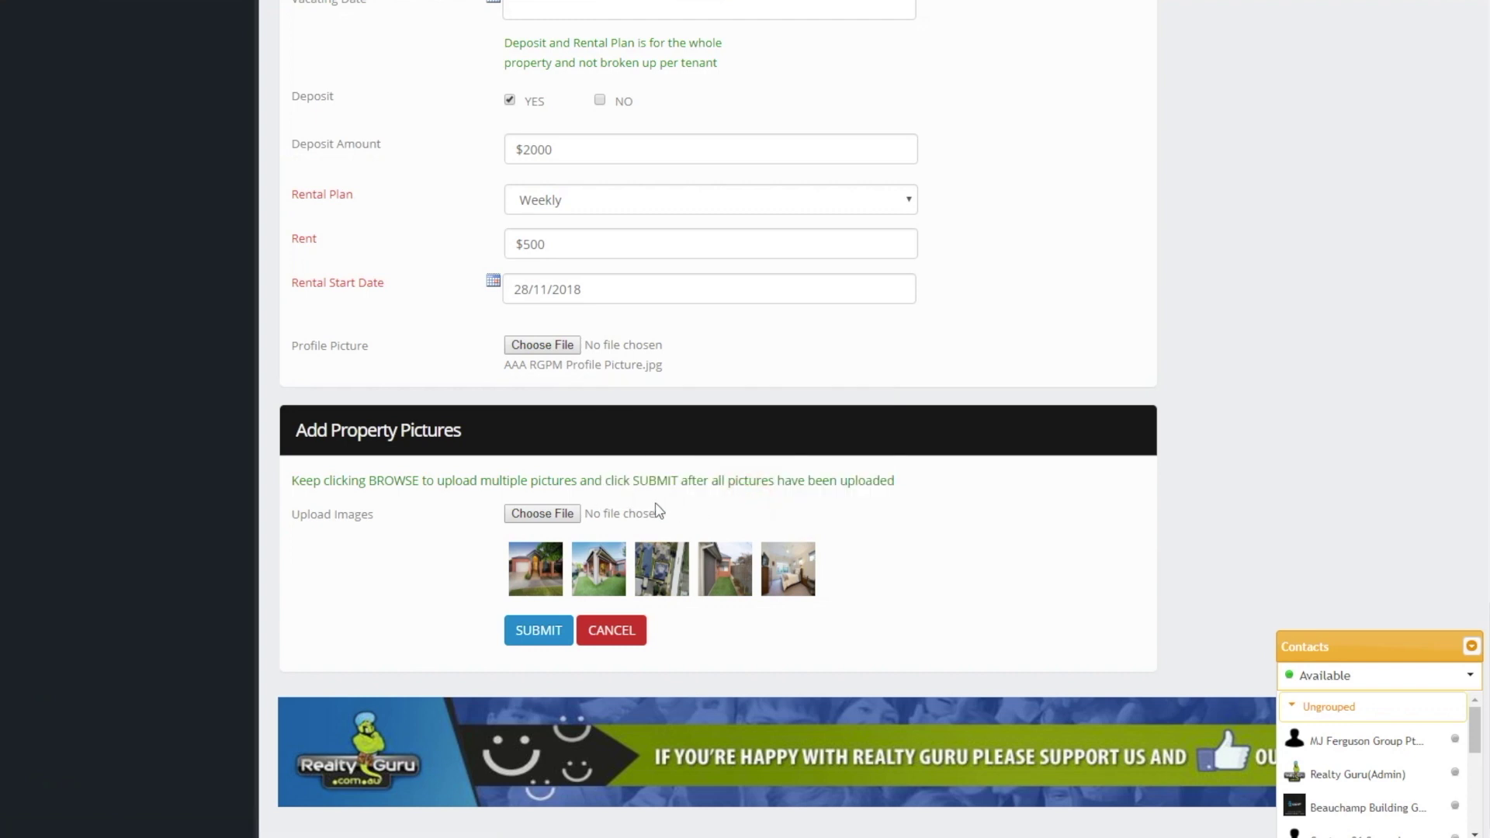
click(540, 515)
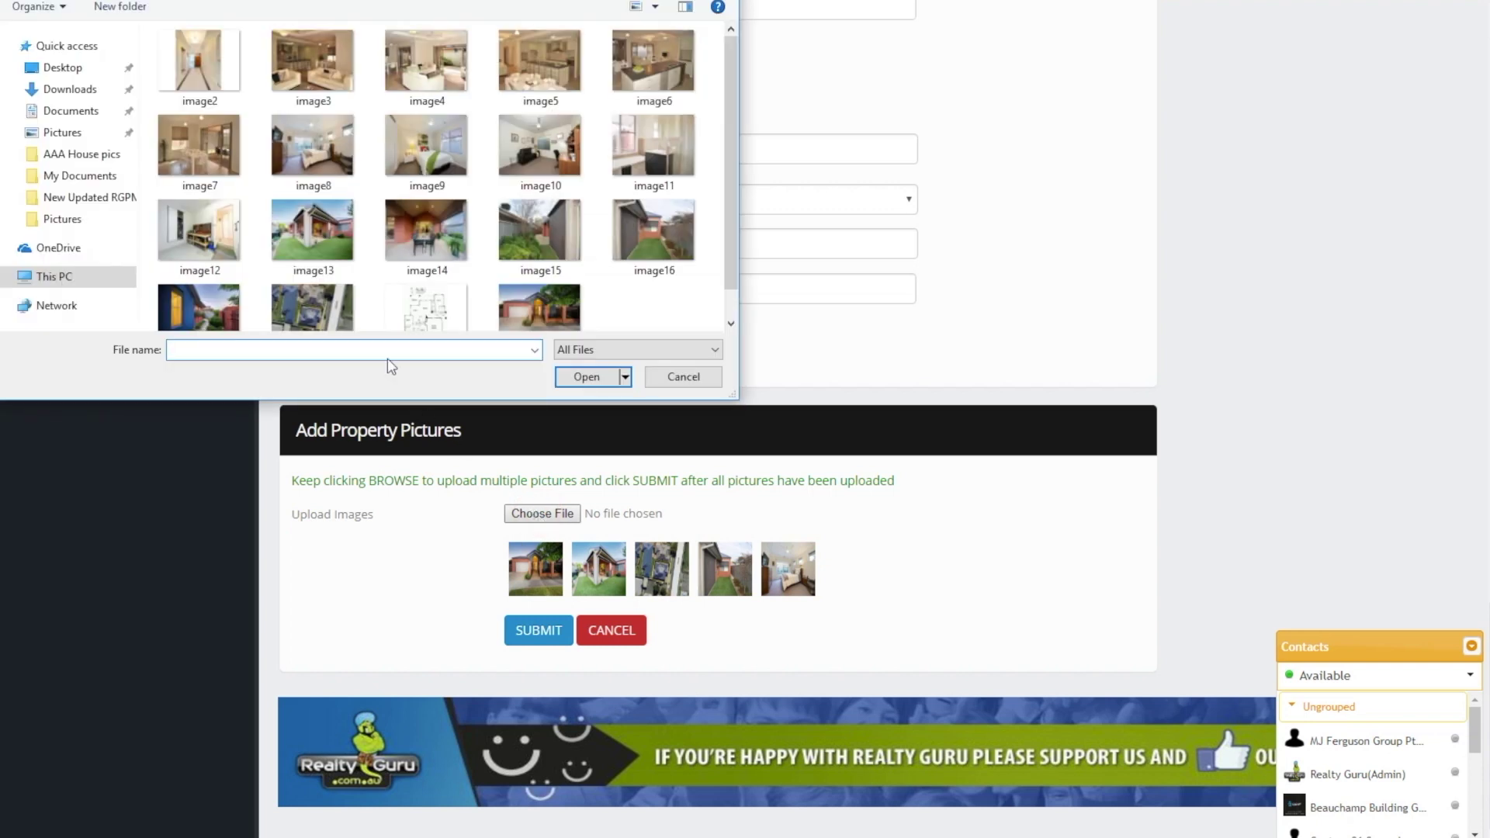
double_click(205, 159)
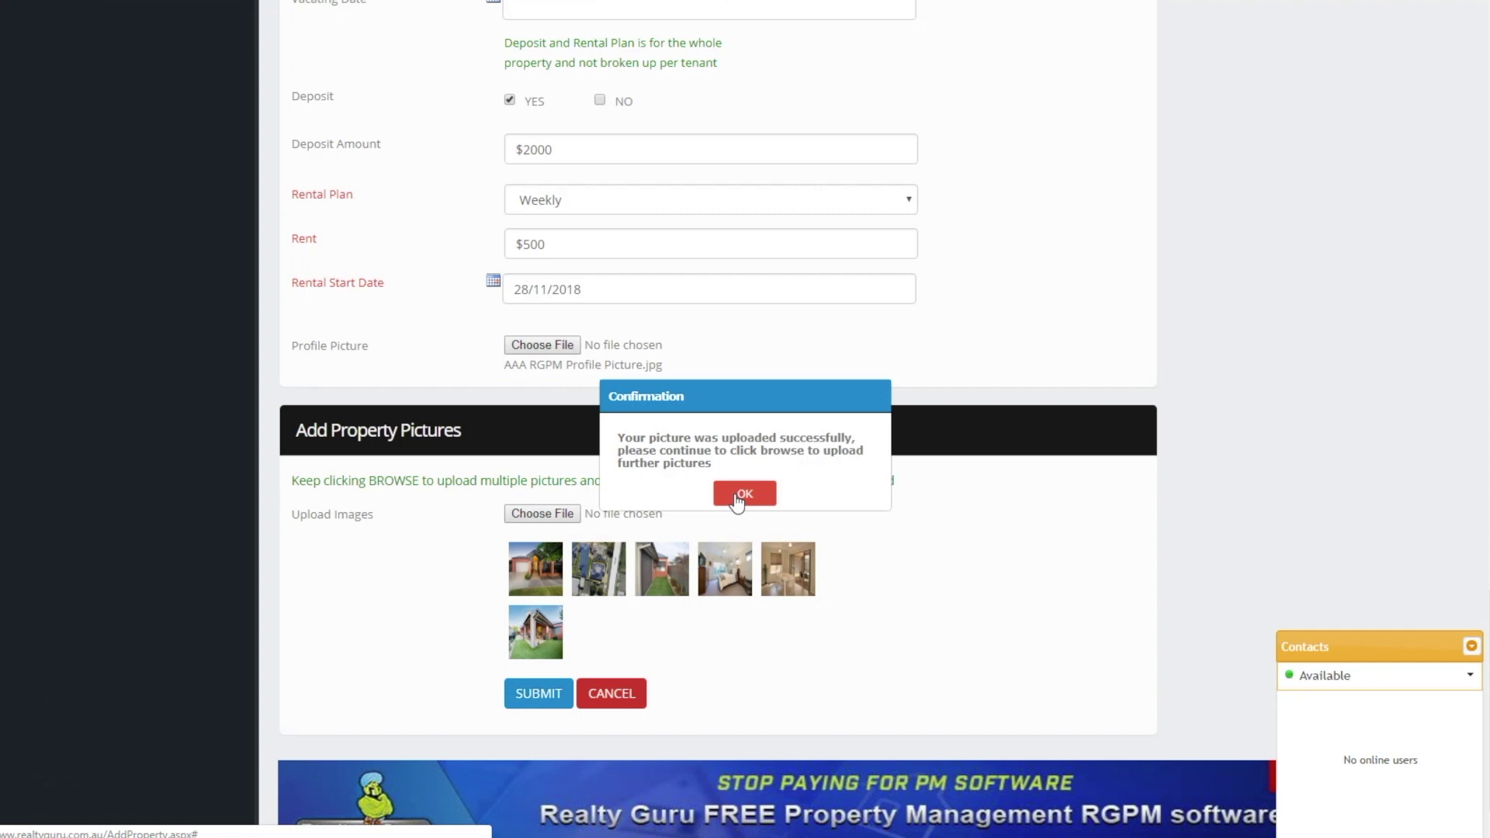
click(743, 495)
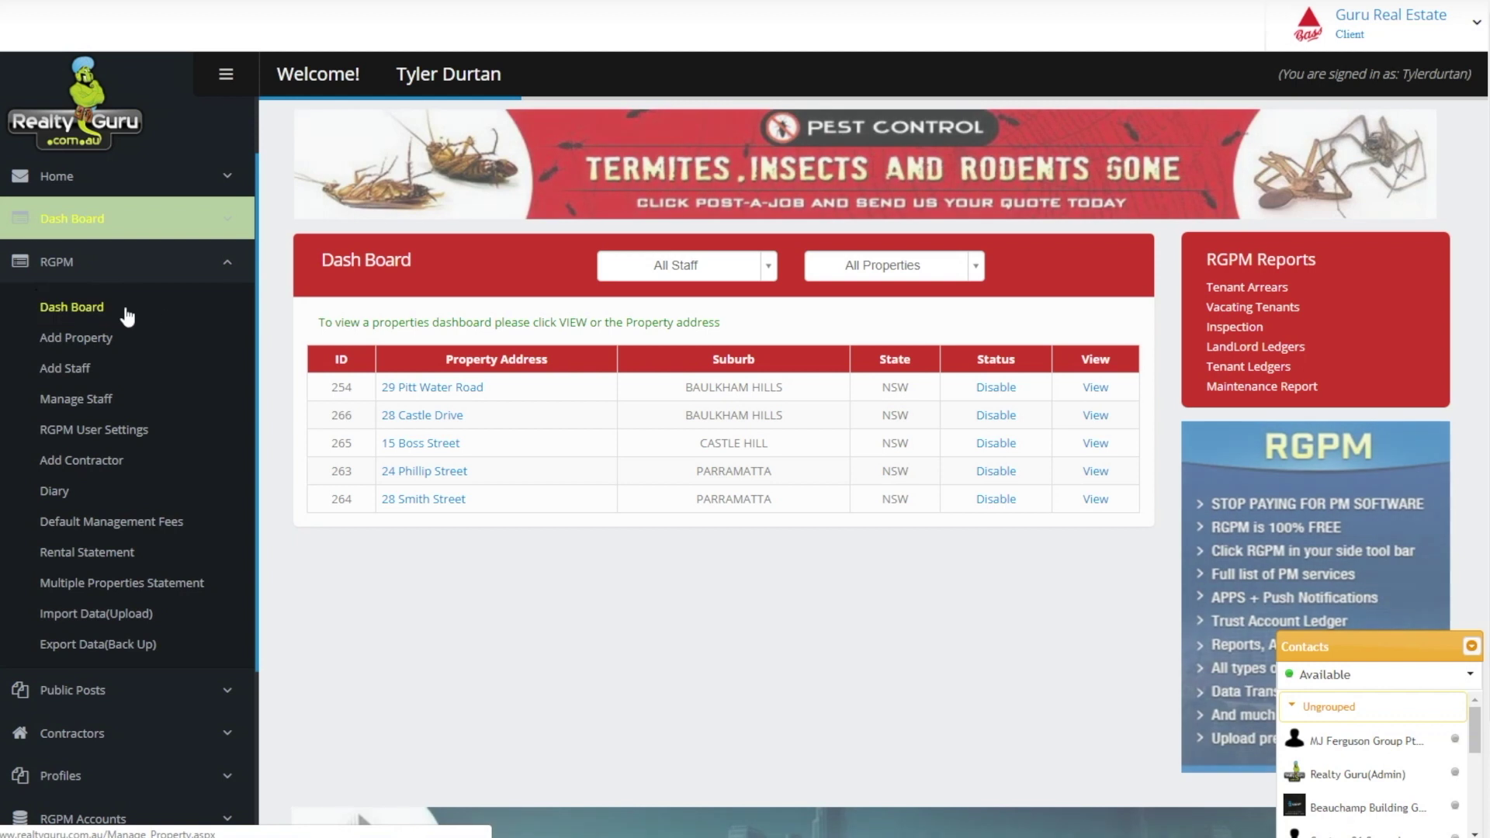
click(73, 307)
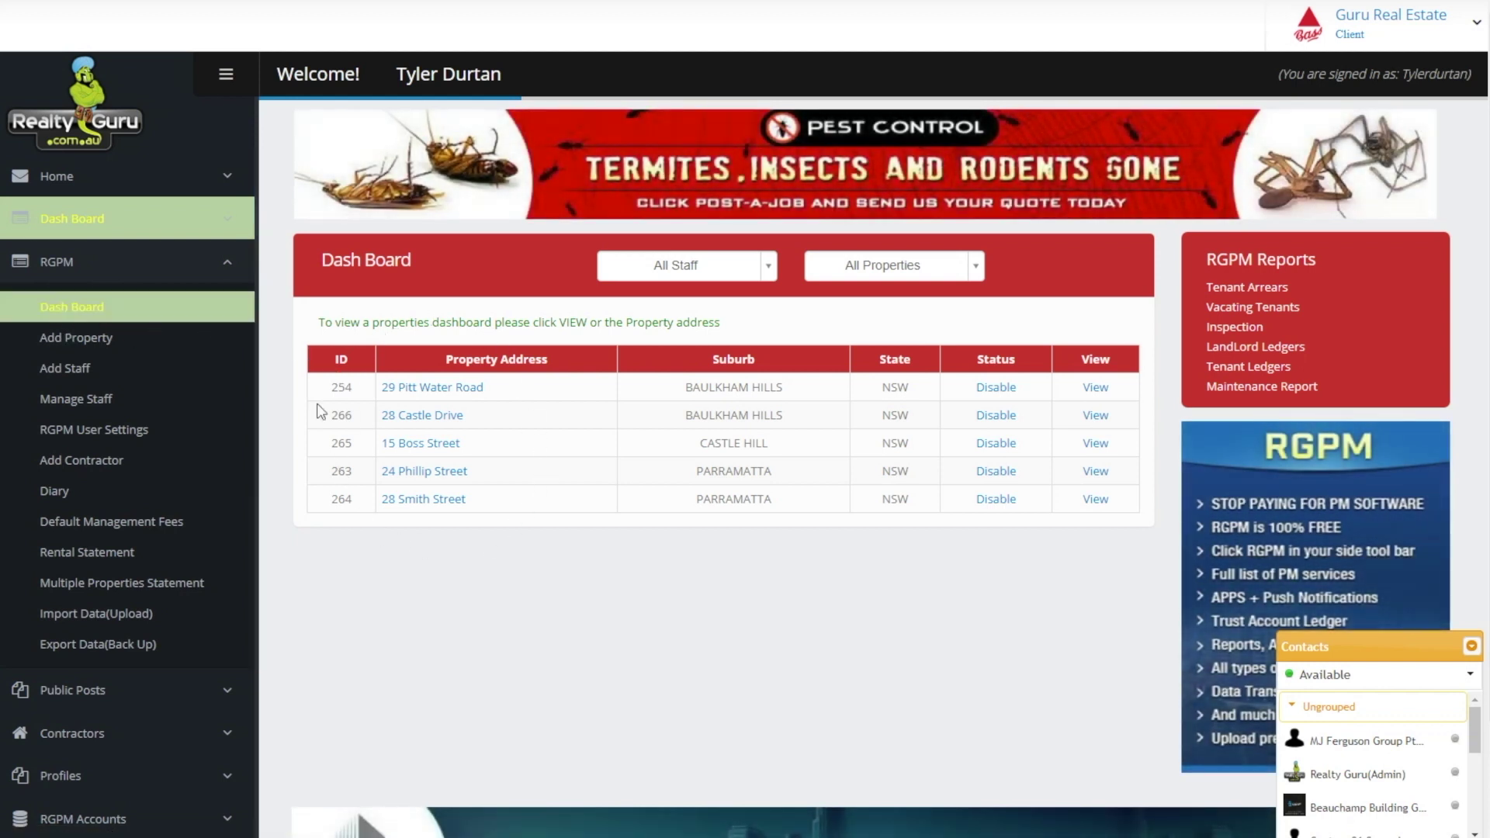
click(431, 473)
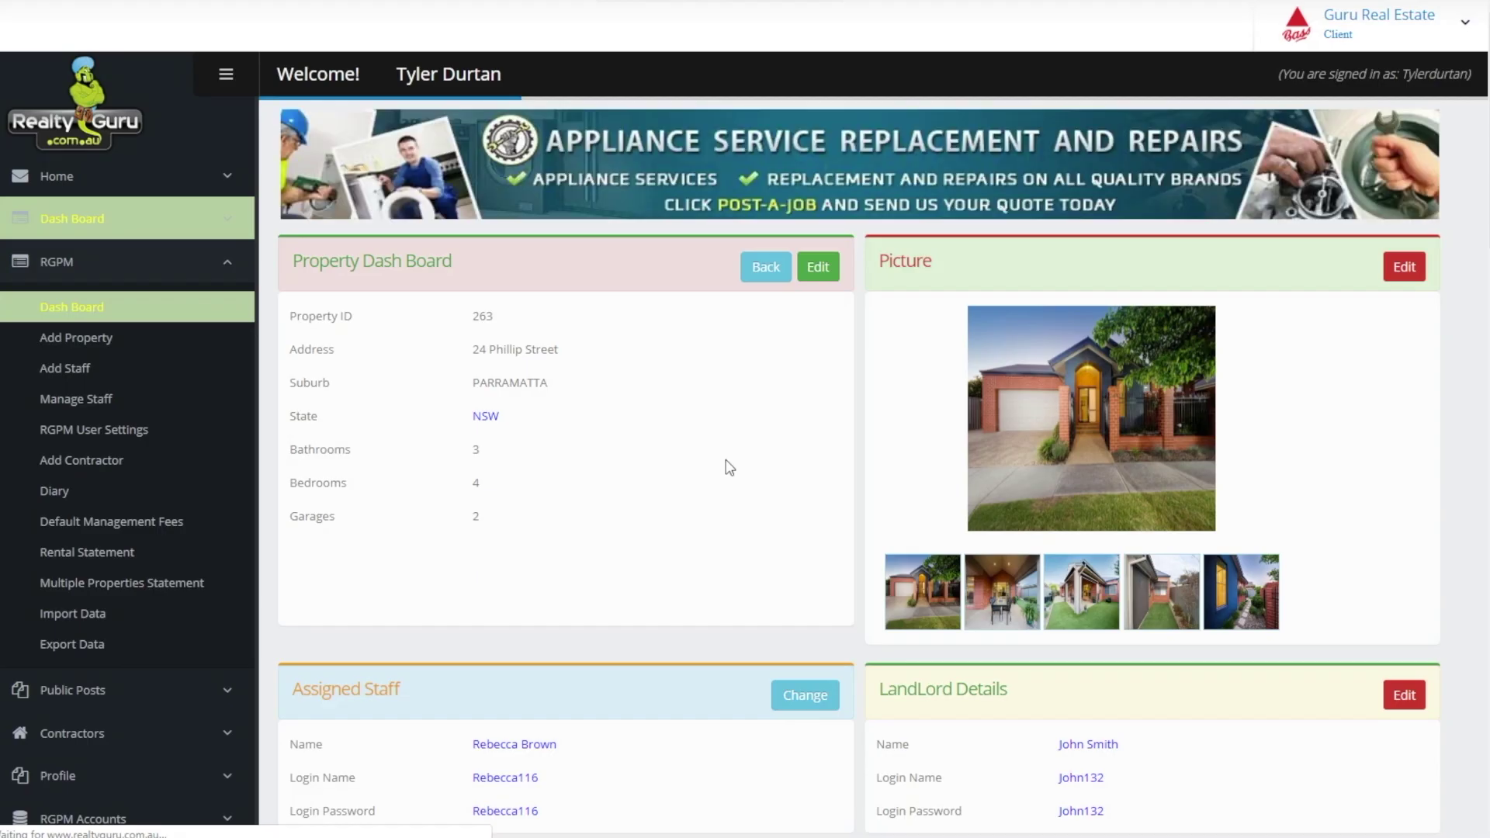
click(1468, 649)
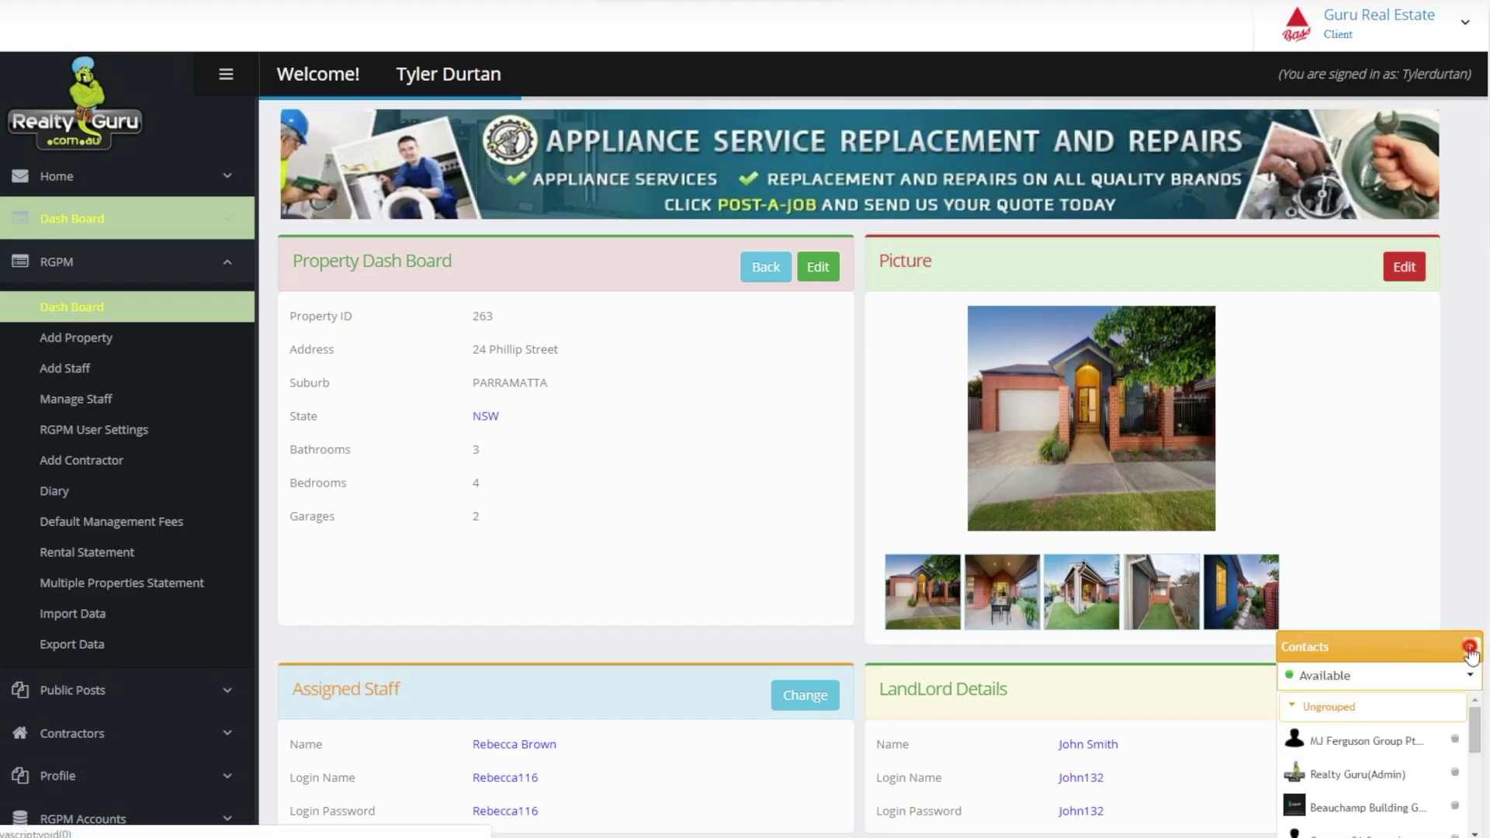
click(1469, 649)
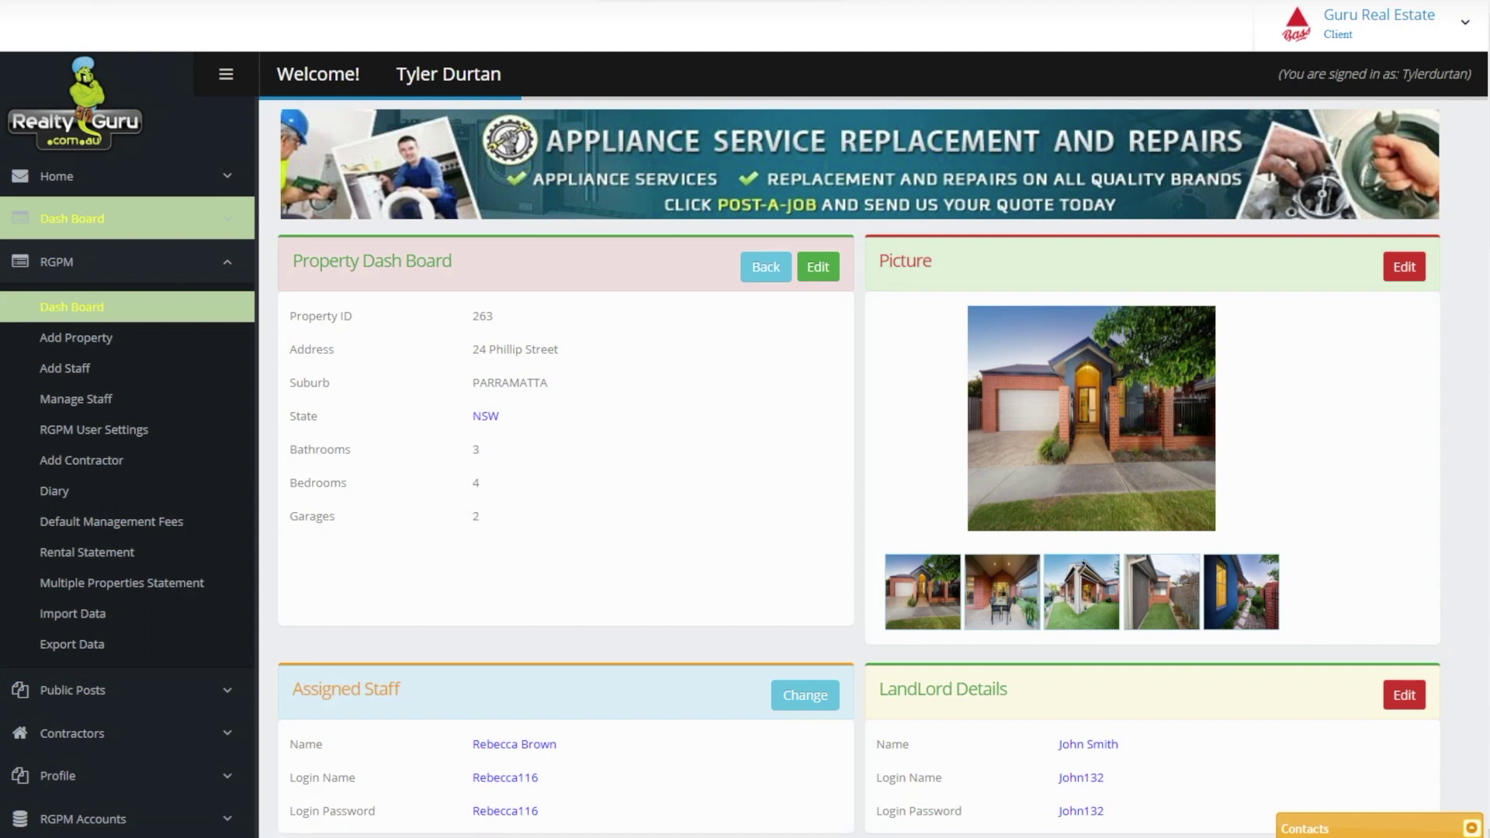
scroll(745, 419, down, 1)
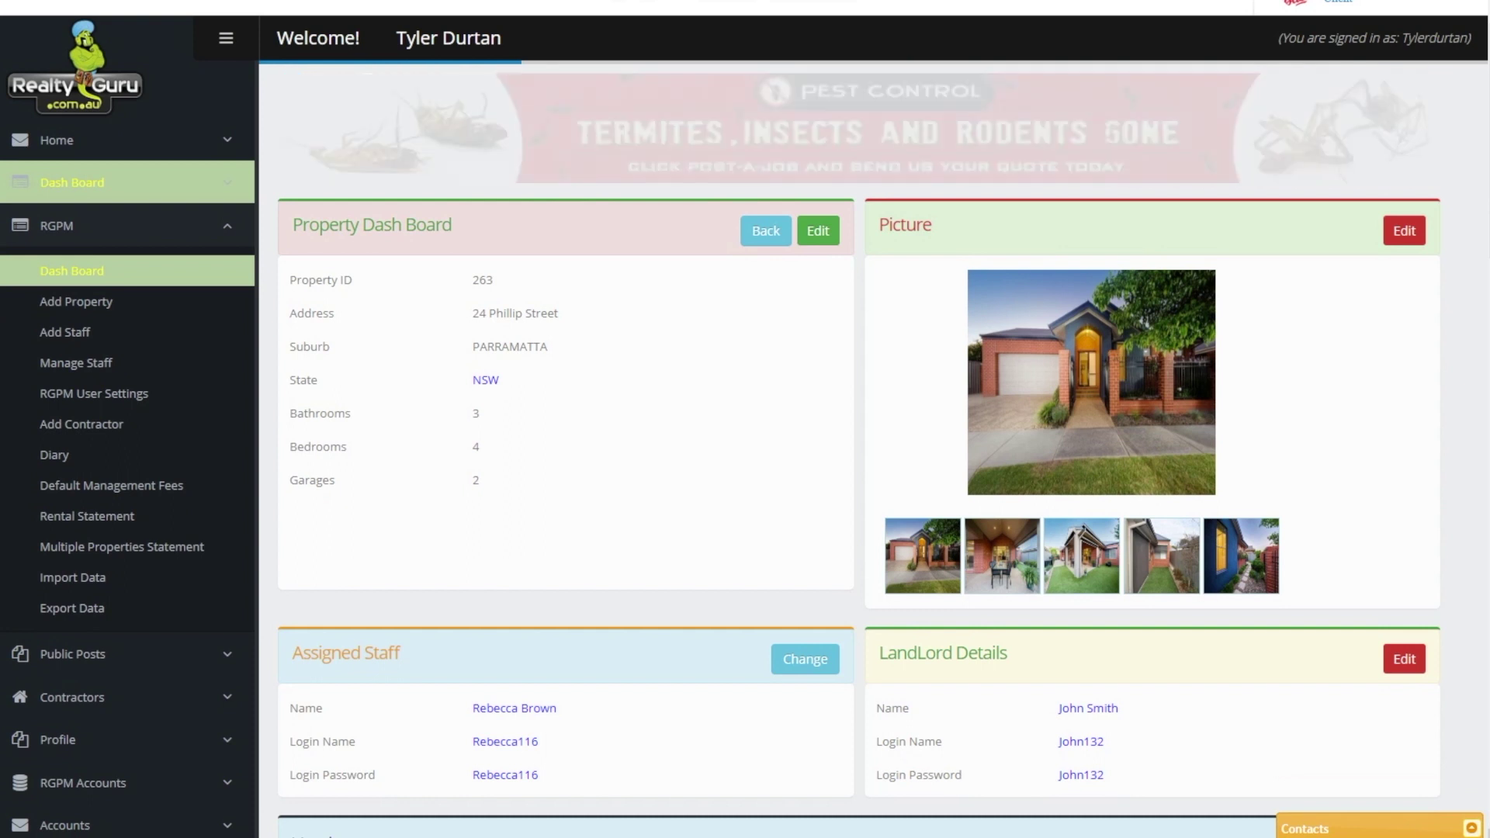
scroll(745, 419, down, 2)
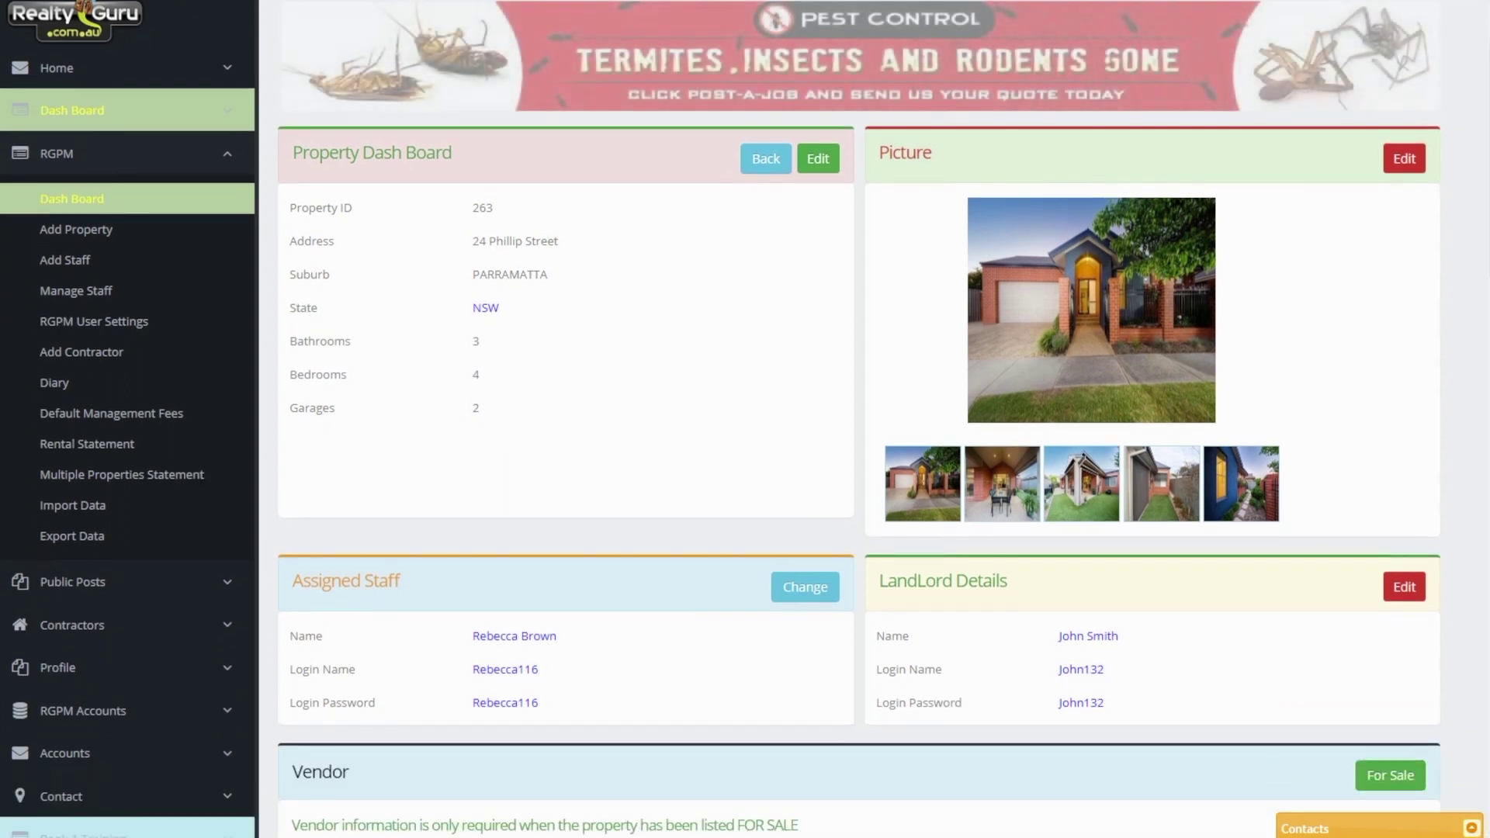
scroll(744, 419, down, 10)
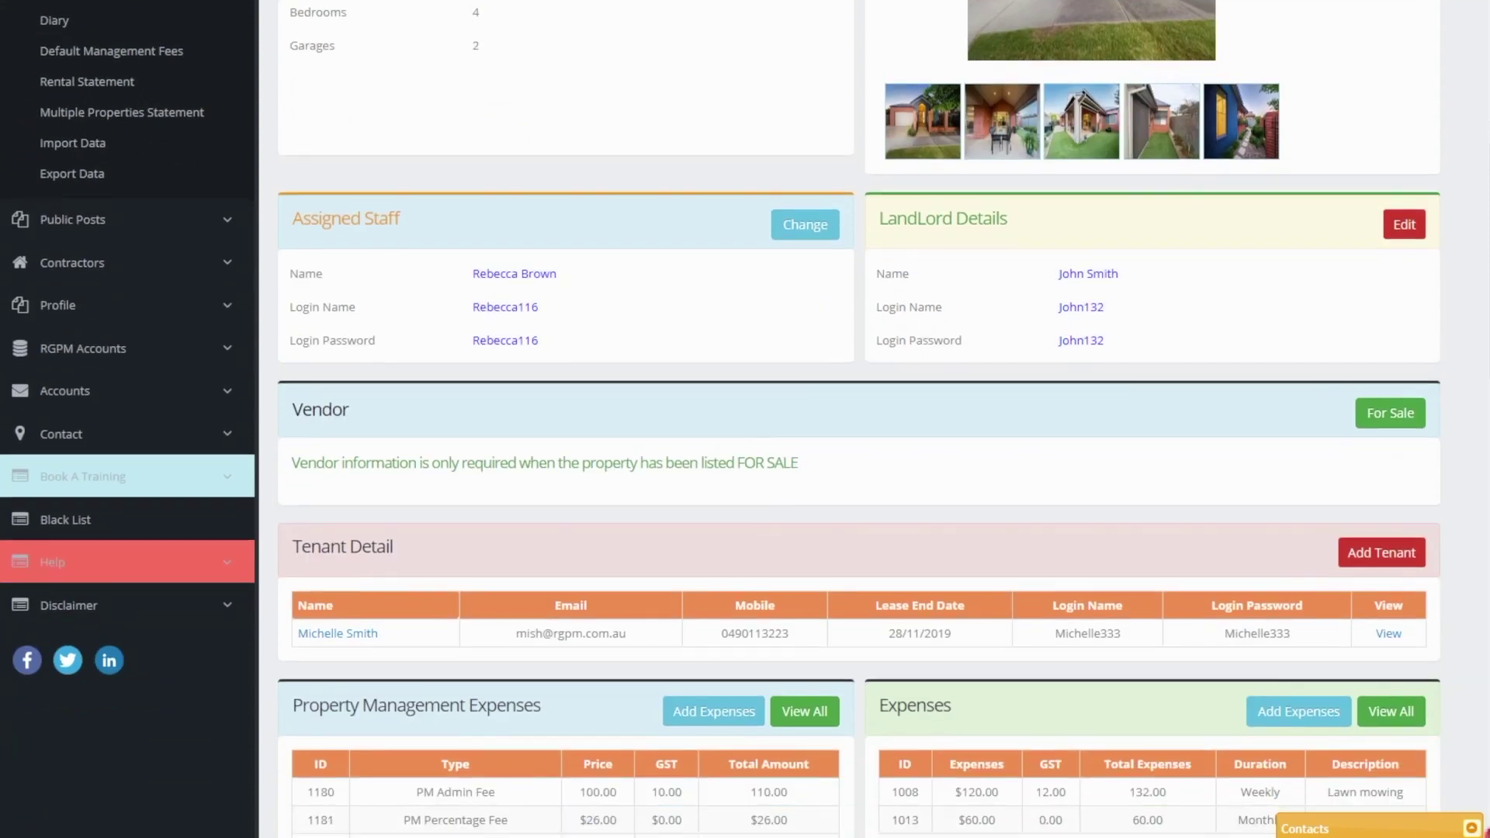
scroll(744, 419, down, 1)
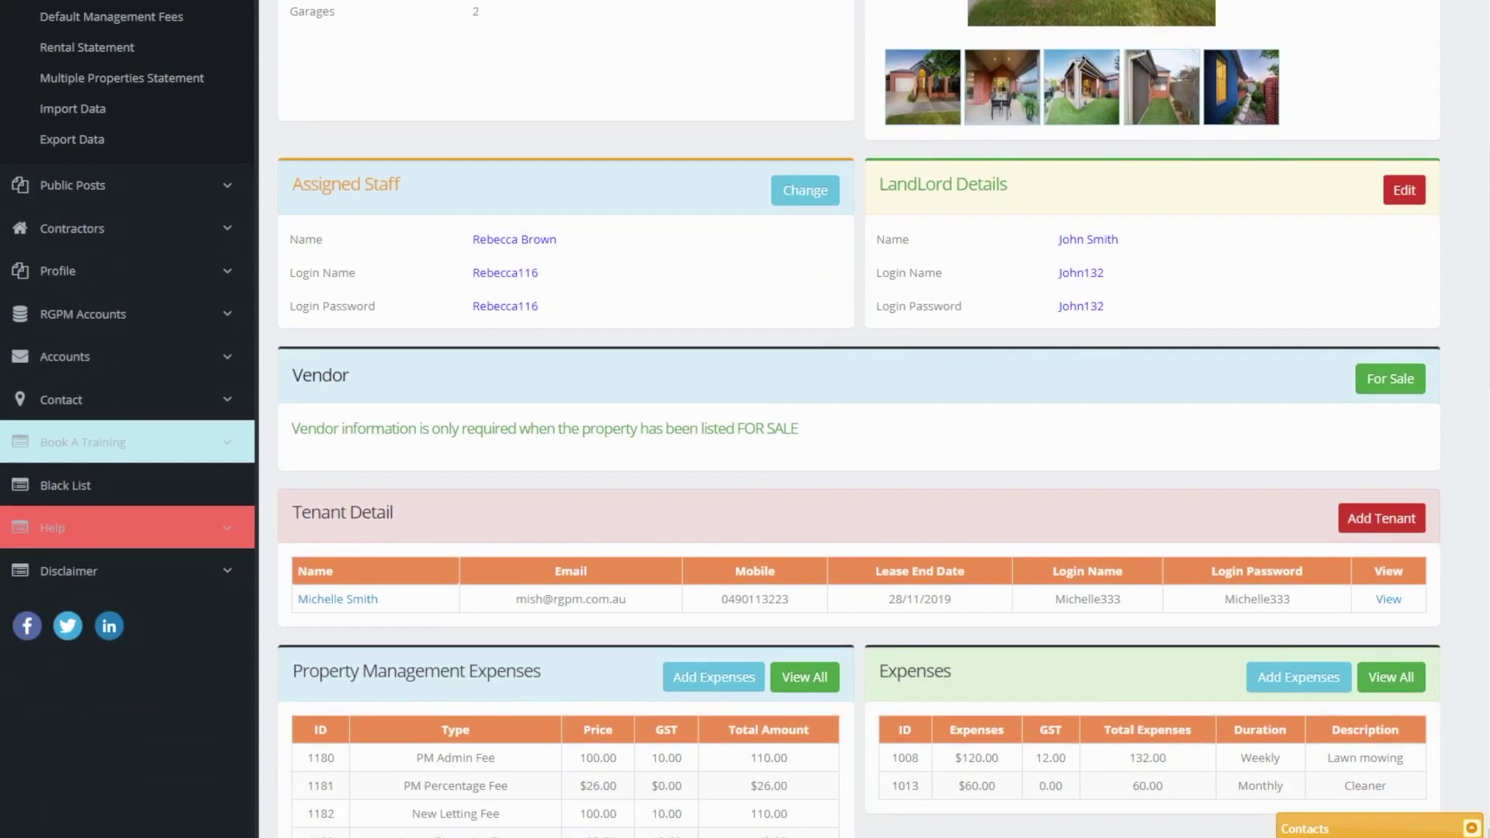
scroll(745, 419, down, 5)
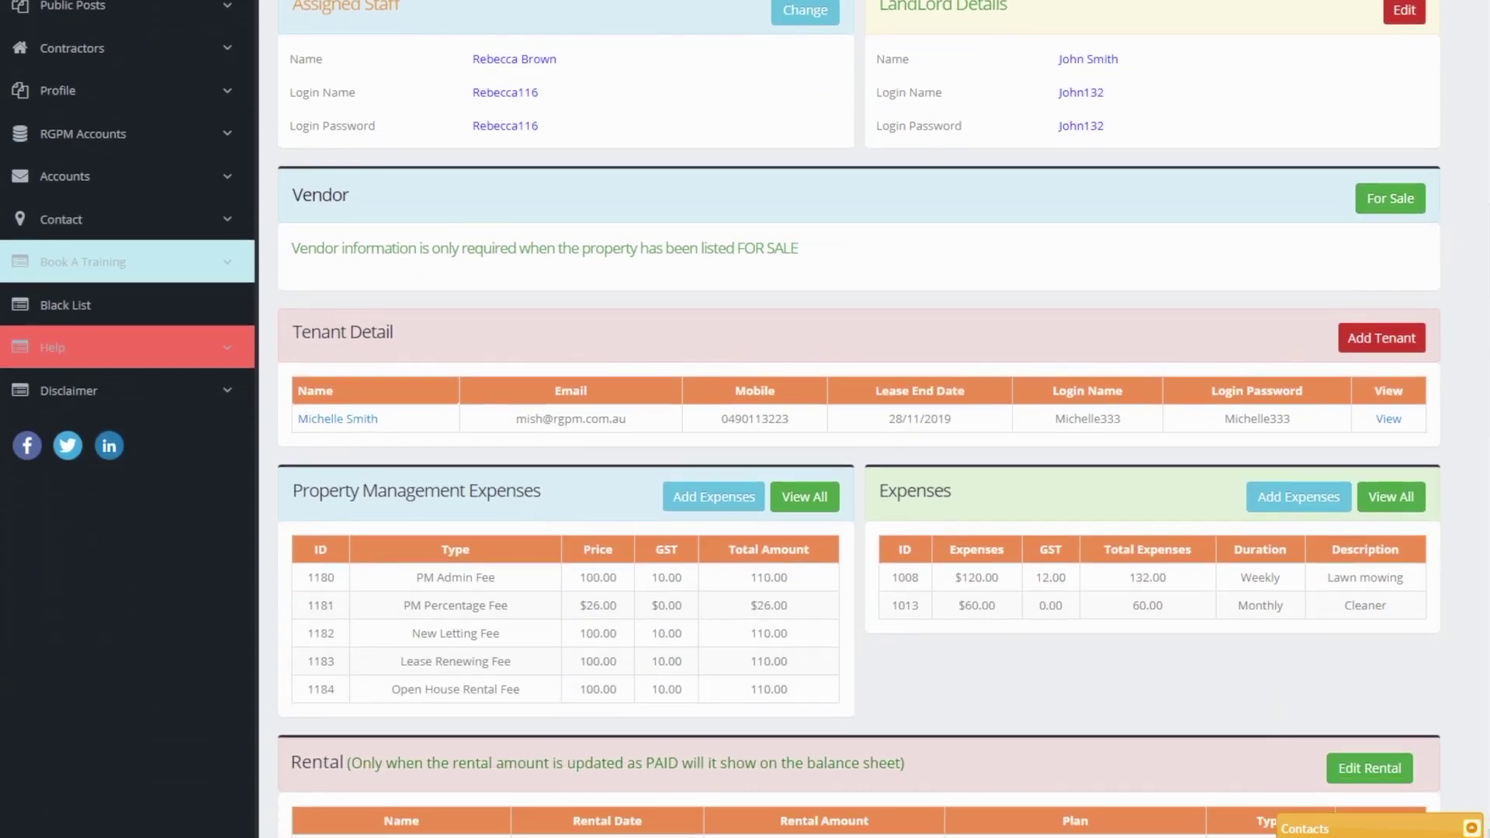
scroll(745, 419, down, 7)
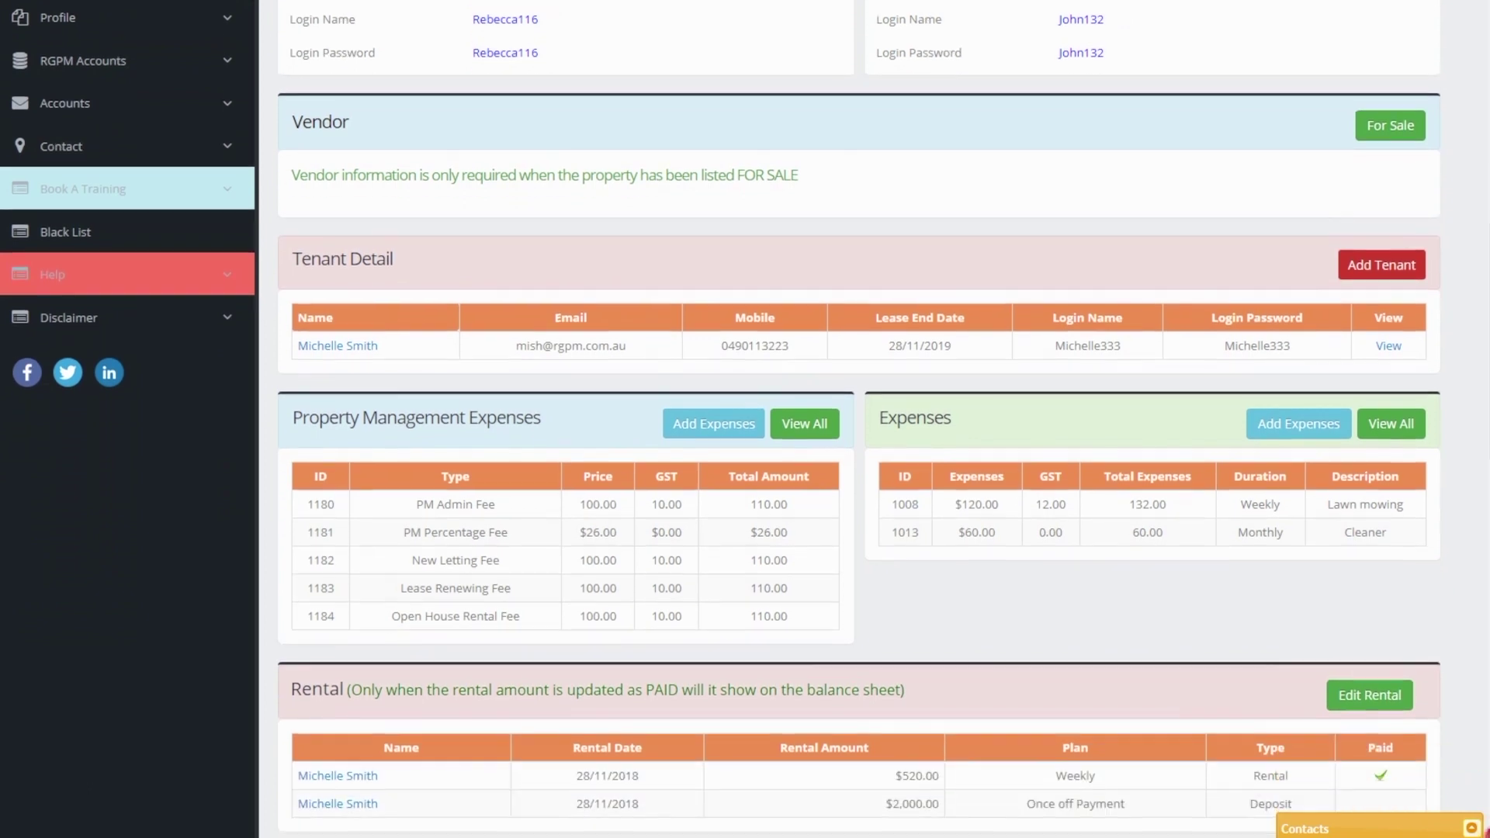
scroll(745, 419, down, 3)
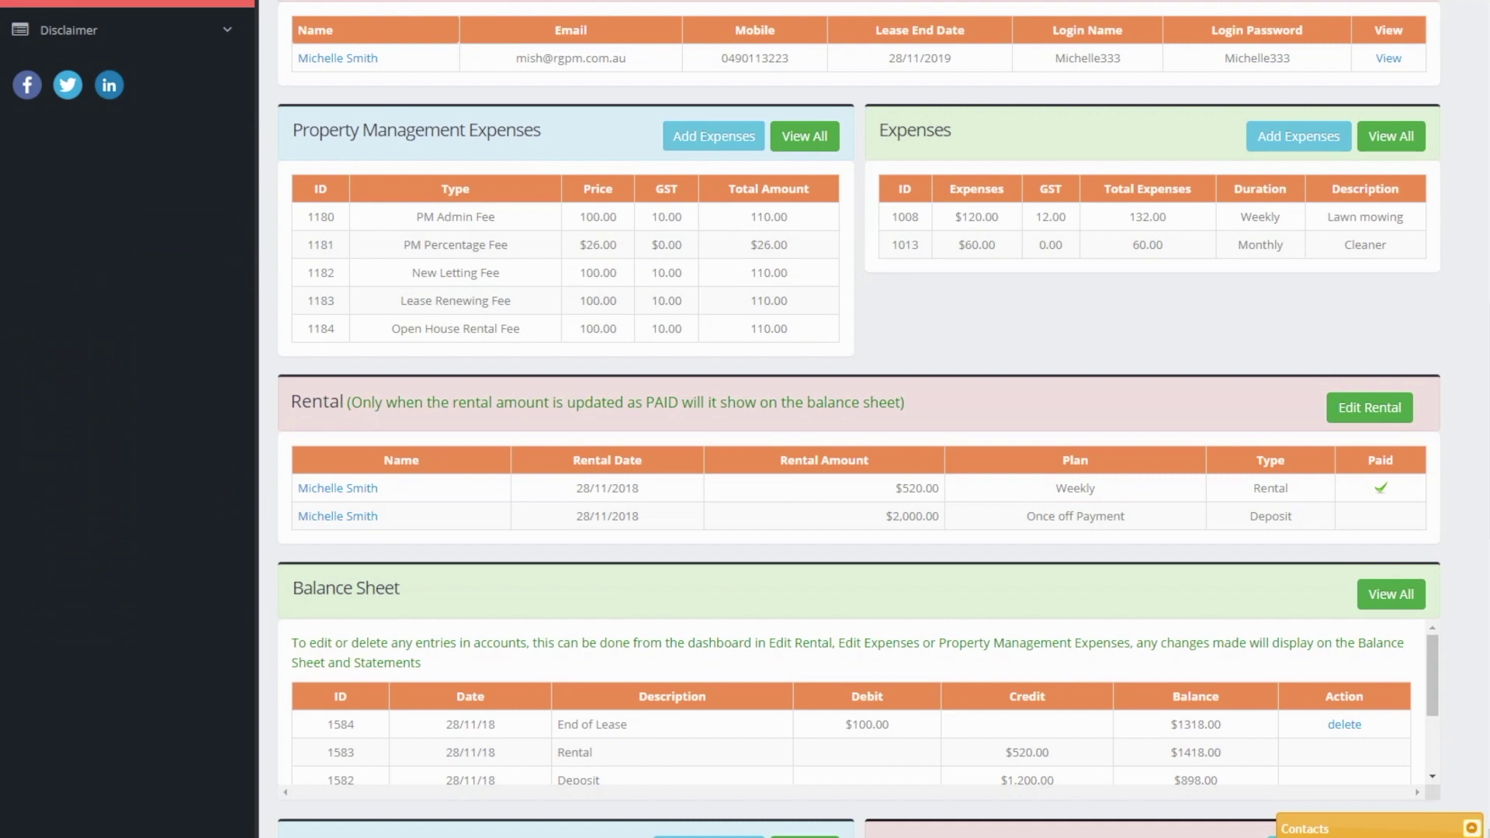
scroll(744, 419, down, 5)
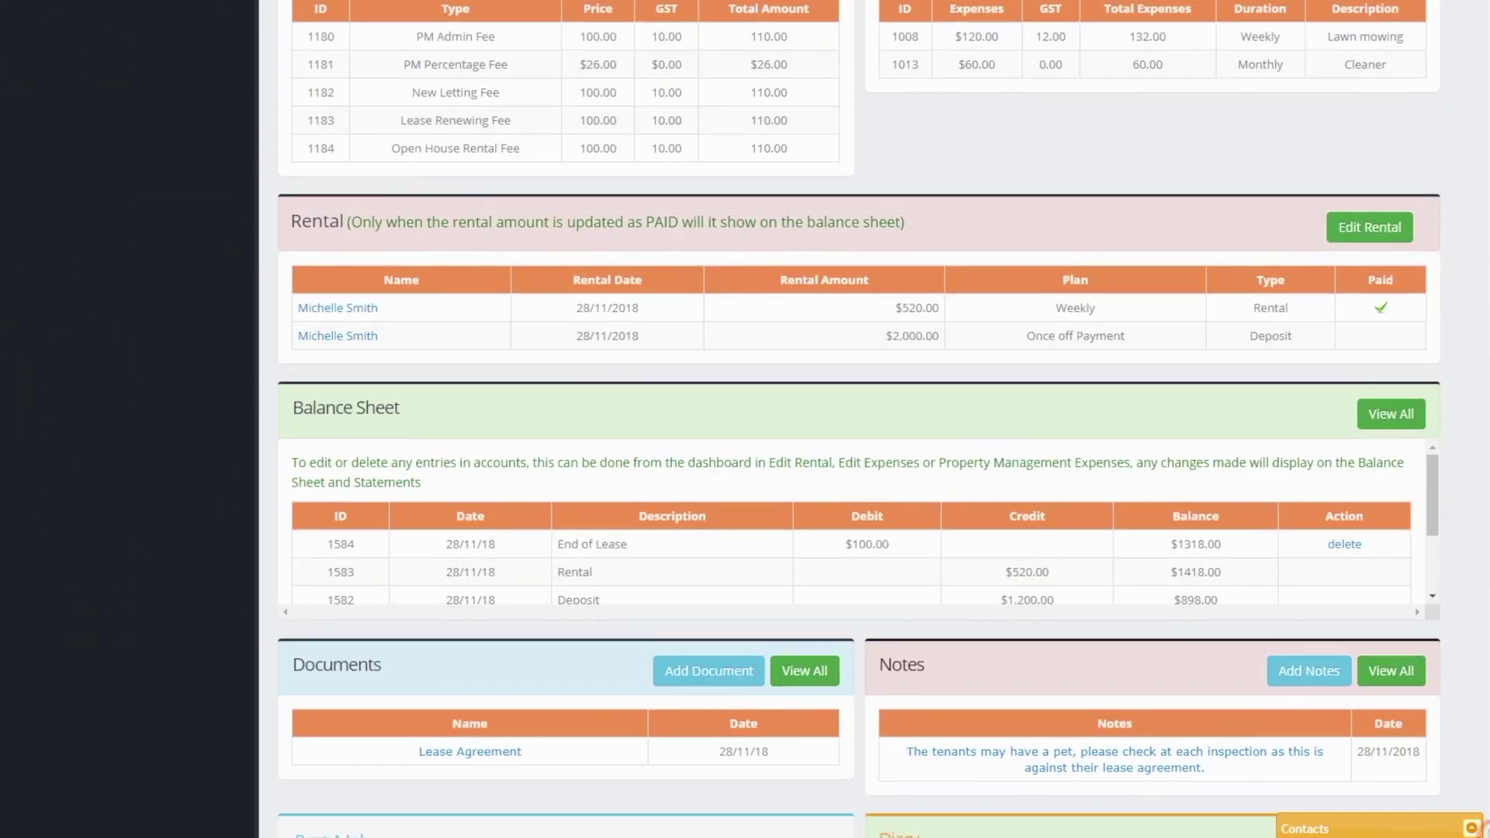
scroll(1435, 381, down, 5)
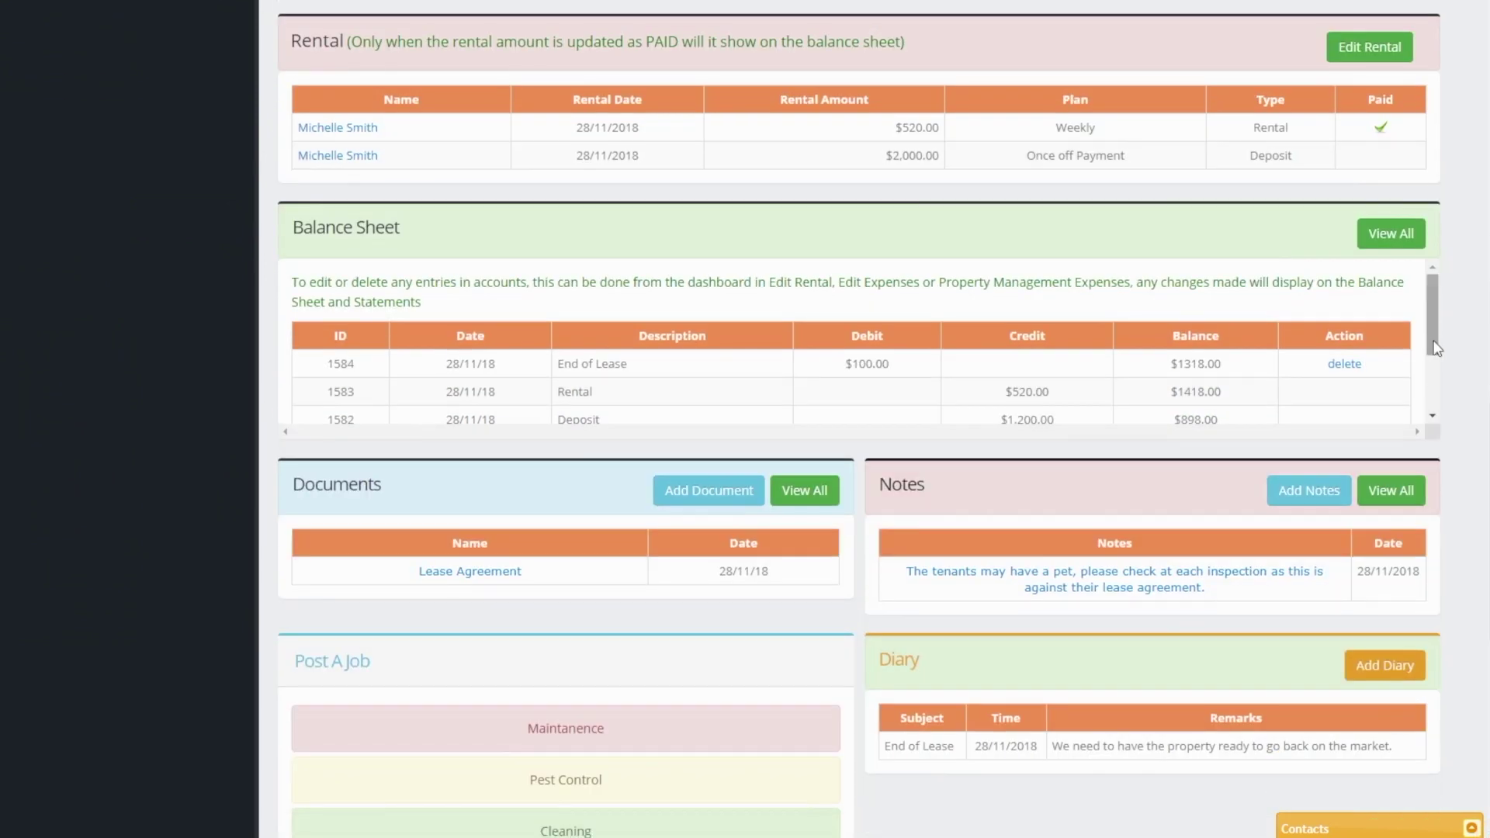
drag(1435, 347, 1436, 415)
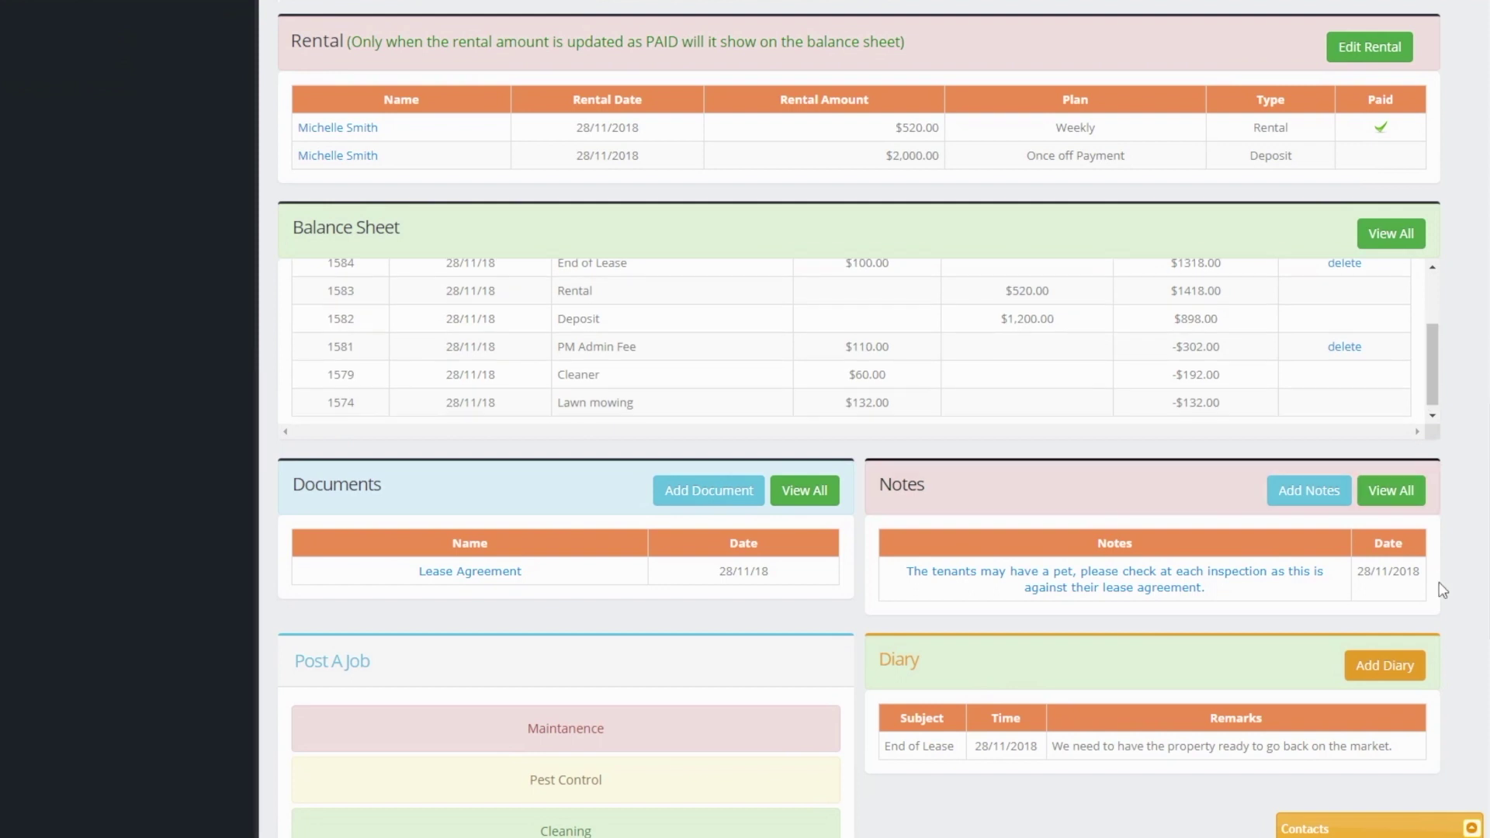
scroll(883, 419, down, 5)
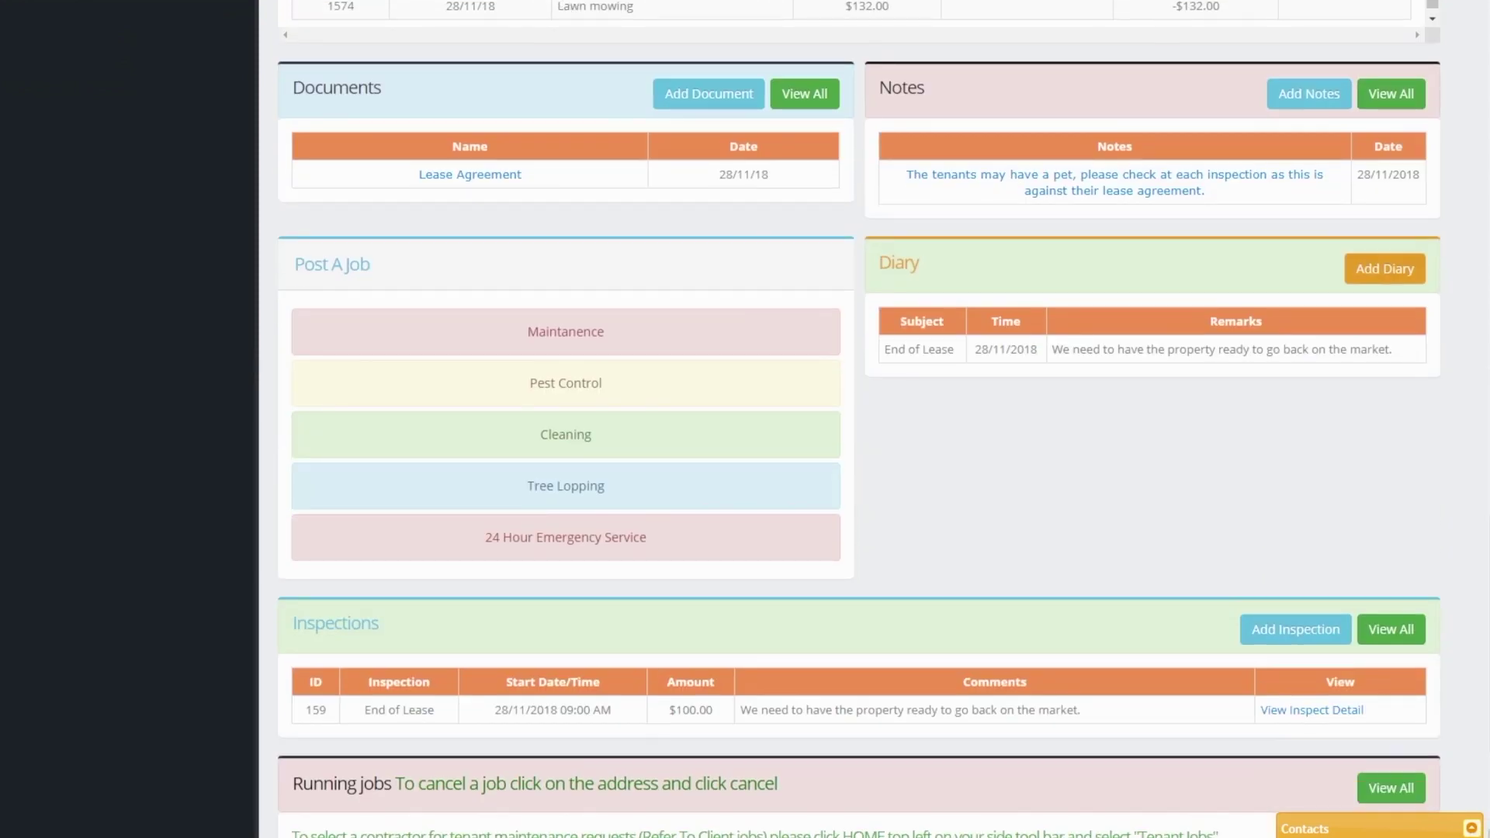
scroll(883, 419, down, 1)
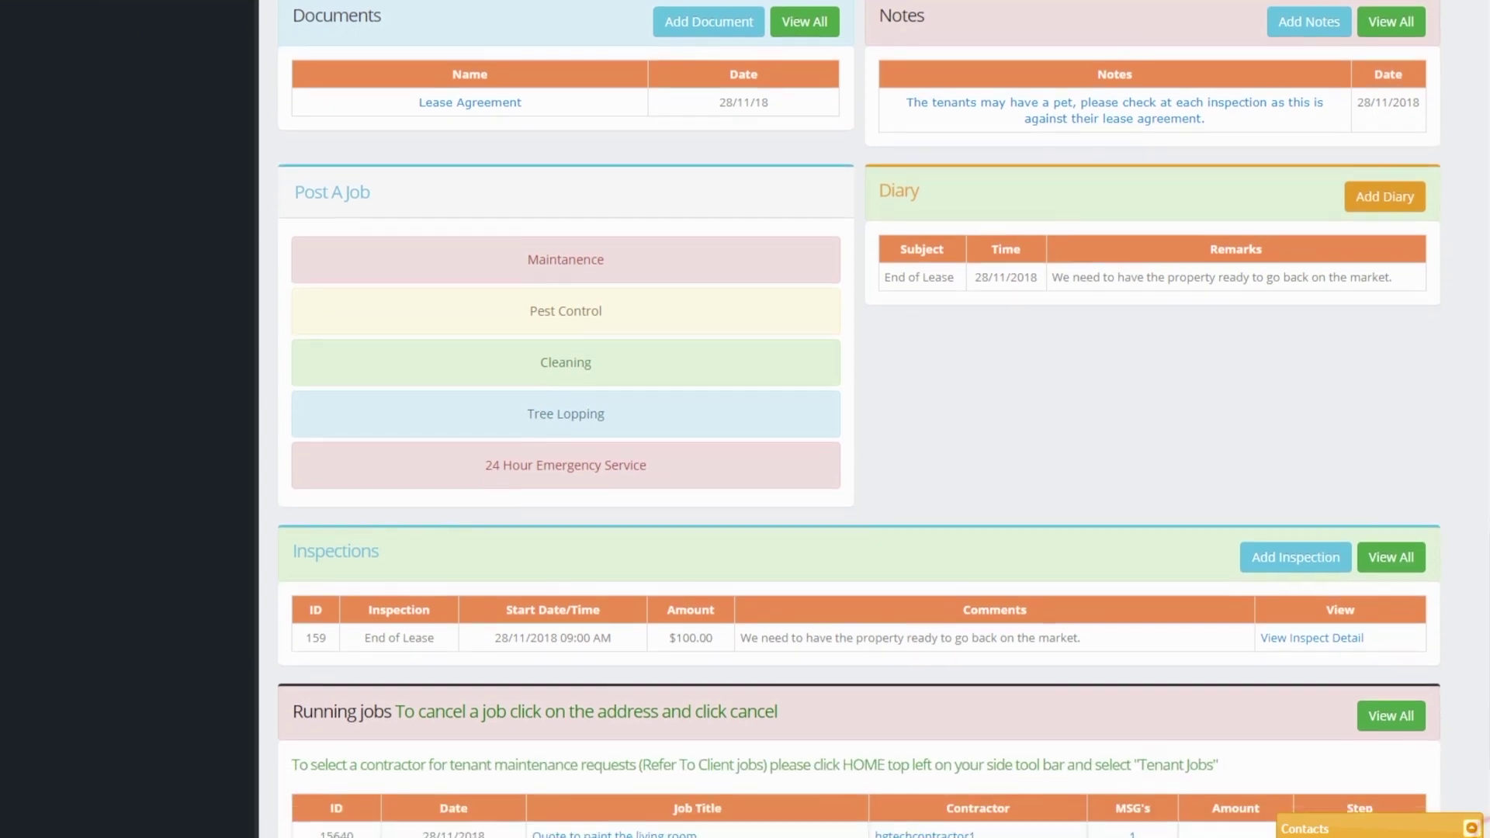
scroll(883, 419, down, 3)
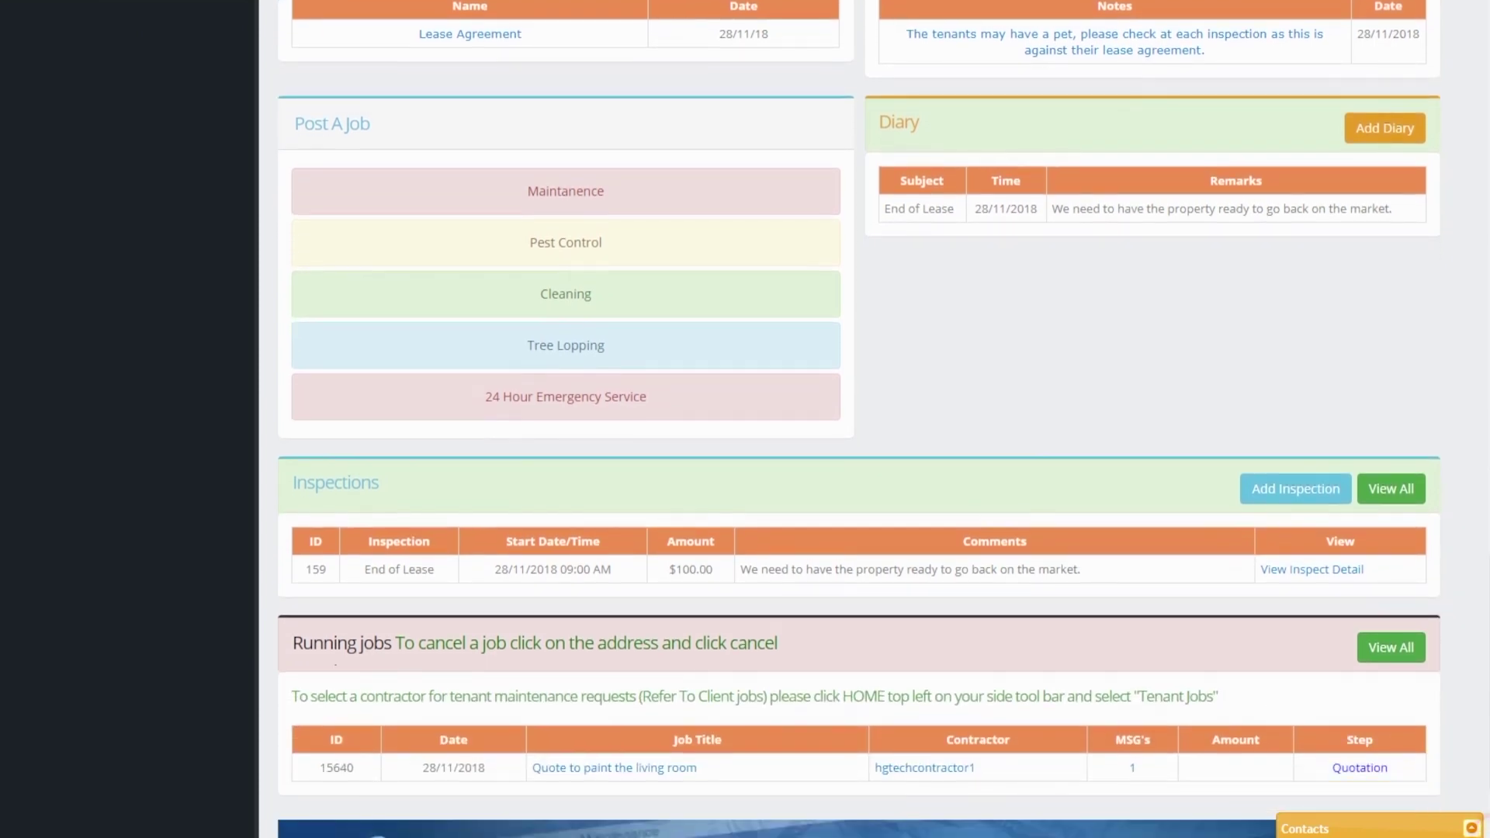